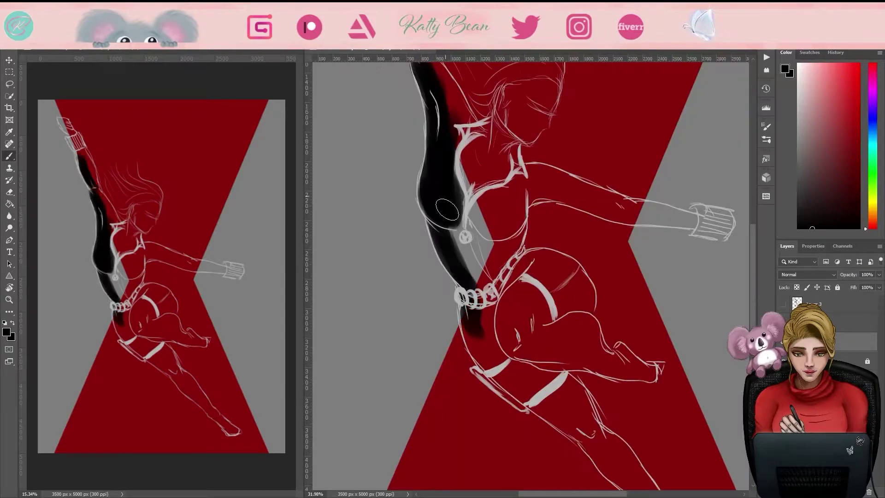
Step: Block in the suit's sleeves, torso and legs with flat fills that contrast between the grey and red background areas
left_click_drag(618, 217, 701, 221)
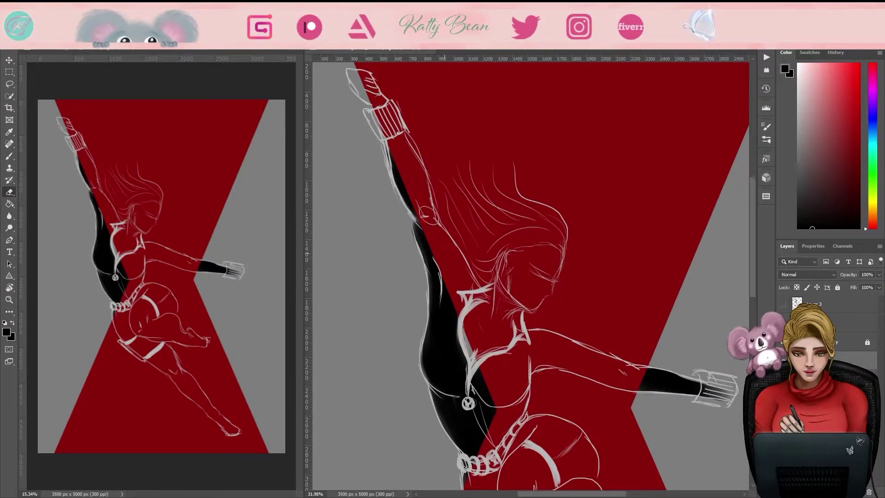
key("x")
mouse_move(466, 208)
left_mouse_down()
mouse_move(493, 219)
mouse_move(594, 219)
left_mouse_up()
left_click_drag(507, 300, 576, 392)
mouse_move(552, 346)
left_mouse_down()
mouse_move(460, 171)
mouse_move(501, 324)
left_mouse_up()
key("e")
key("b")
left_click_drag(438, 253, 383, 106)
key("z")
key("x")
Step: Invert the suit fills to make the parts over grey white and the parts over red dark
left_click(506, 277, "alt")
key("ctrl+i")
key("ctrl+i")
key("ctrl+z")
key("ctrl+z")
key("b")
scroll(391, 107, "up", 5)
left_click(821, 222)
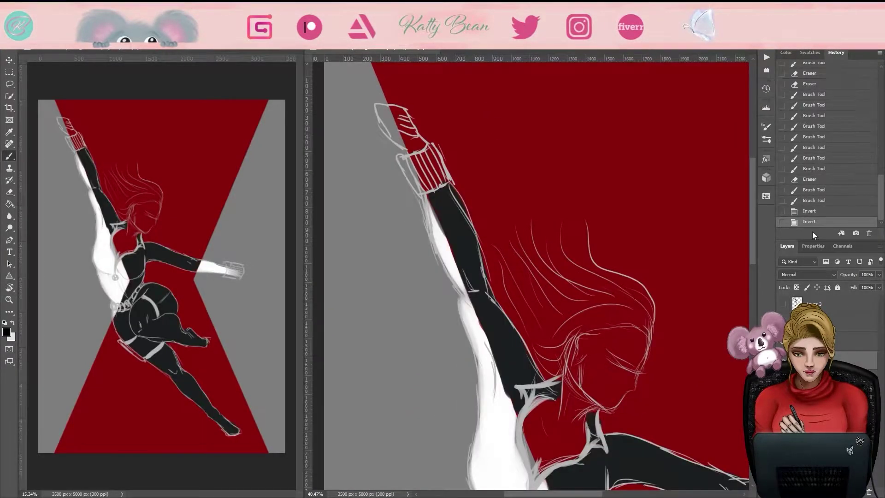
Step: Desaturate the dark suit fill and adjust its Brightness/Contrast to a neutral black
key("shift+ctrl+u")
scroll(530, 276, "down", 3)
left_click(828, 234)
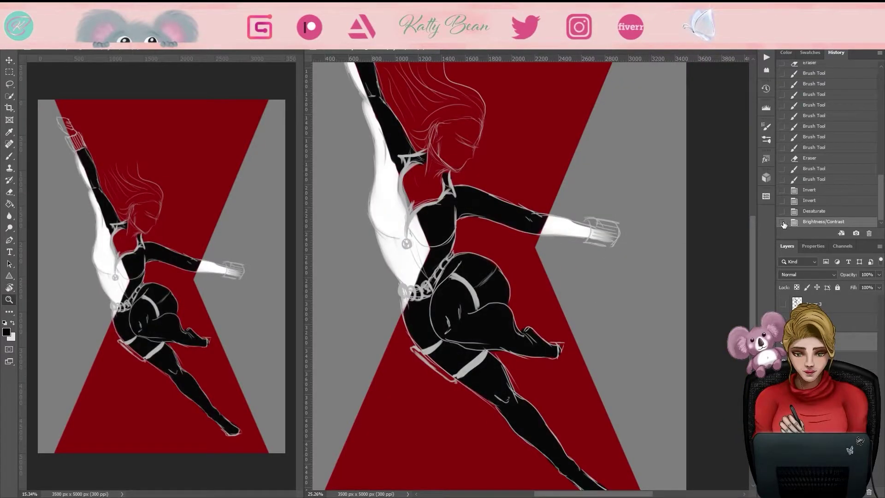
Step: Shade the suit around the hip with soft highlights and paint the face, neck and chest in a light skin tone
left_click(786, 52)
left_click_drag(507, 276, 540, 317)
left_click(810, 80)
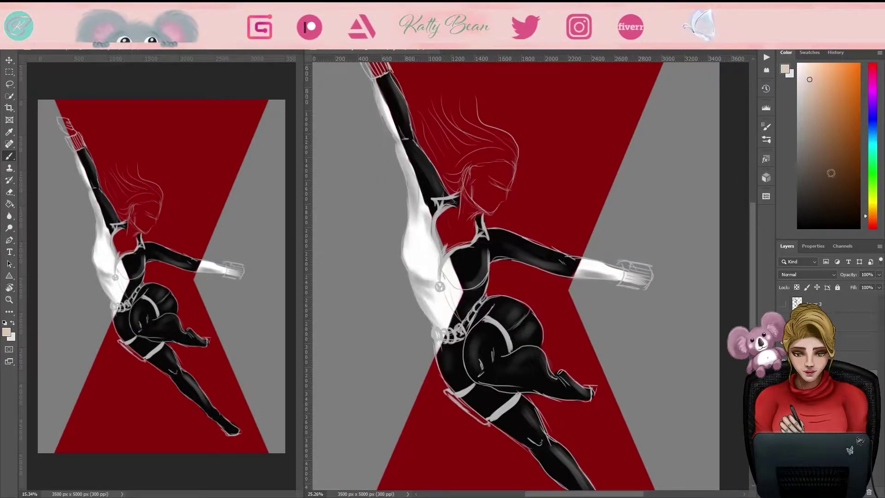
left_click_drag(473, 177, 454, 240)
mouse_move(475, 175)
left_mouse_down()
mouse_move(497, 194)
mouse_move(489, 203)
left_mouse_up()
Step: Paint the windswept hair over the sketch lines in orange-red tones
left_click(512, 158, "alt")
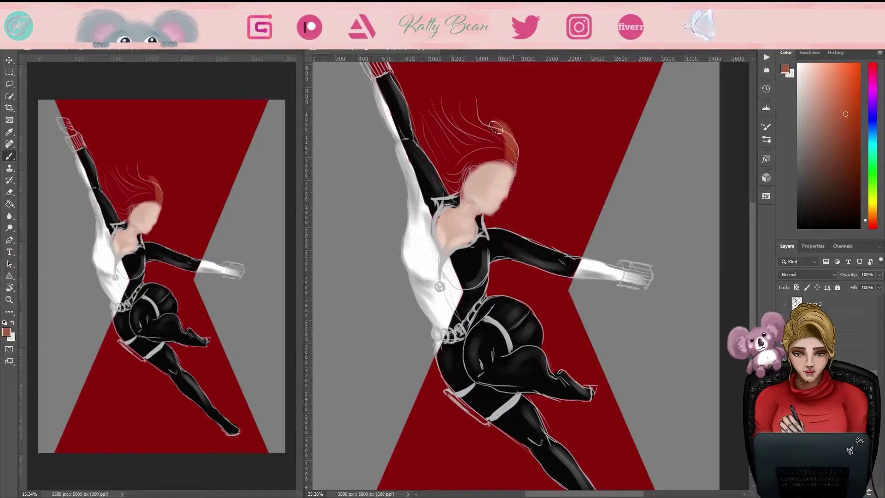
mouse_move(507, 120)
left_mouse_down()
mouse_move(442, 138)
mouse_move(483, 111)
mouse_move(456, 161)
left_mouse_up()
left_click(456, 161, "alt")
key("ctrl+minus")
scroll(572, 258, "up", 3)
Step: Paint the black glove and the gun at the end of the outstretched arm
left_click(507, 285, "alt")
left_click_drag(544, 198, 590, 202)
key("z")
left_click_drag(599, 272, 553, 272)
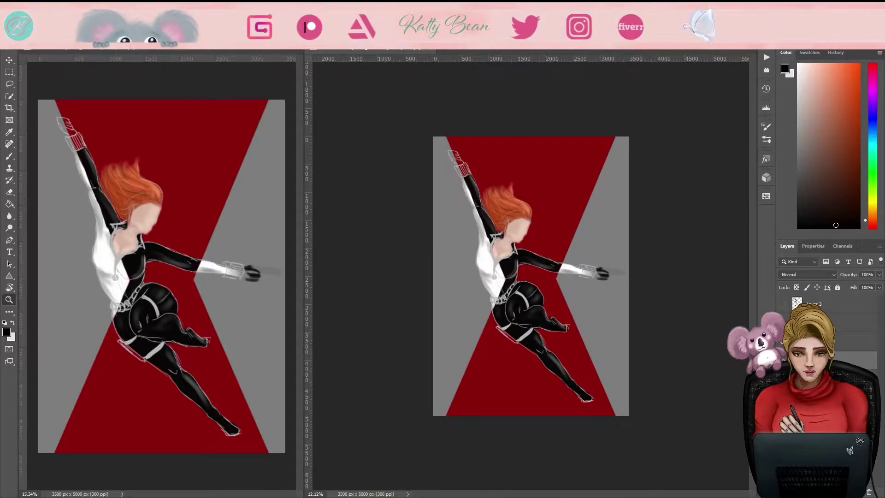
key("ctrl+plus")
key("ctrl+minus")
key("b")
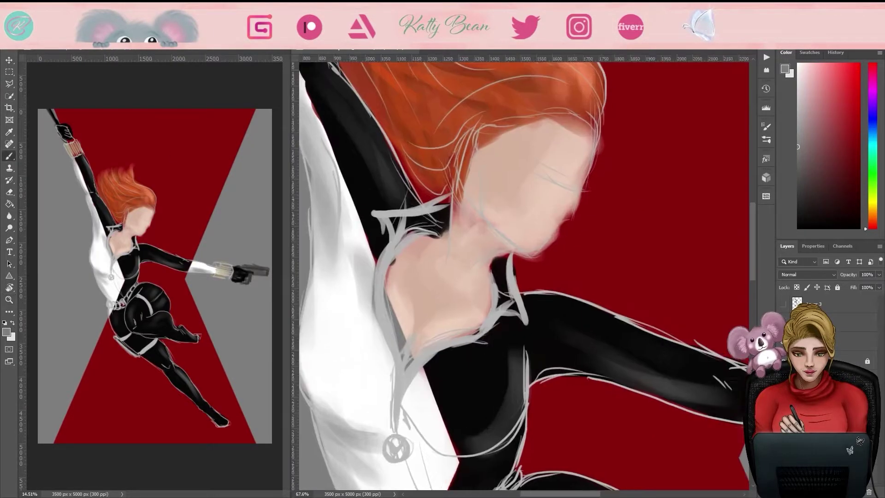
Step: Paint a first version of the eye, eyebrow, nose and dark lips on the face in profile
left_click(553, 137, "alt")
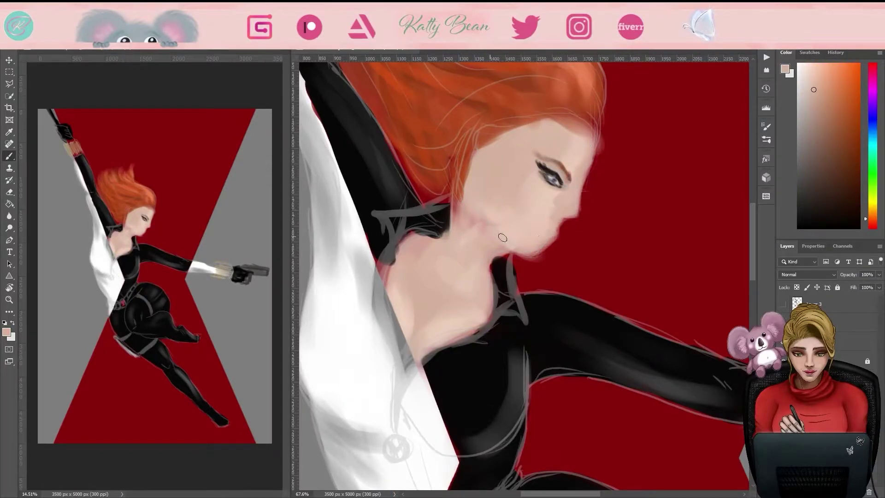
left_click(719, 221, "alt")
left_click_drag(563, 239, 546, 233)
left_click(535, 221, "alt")
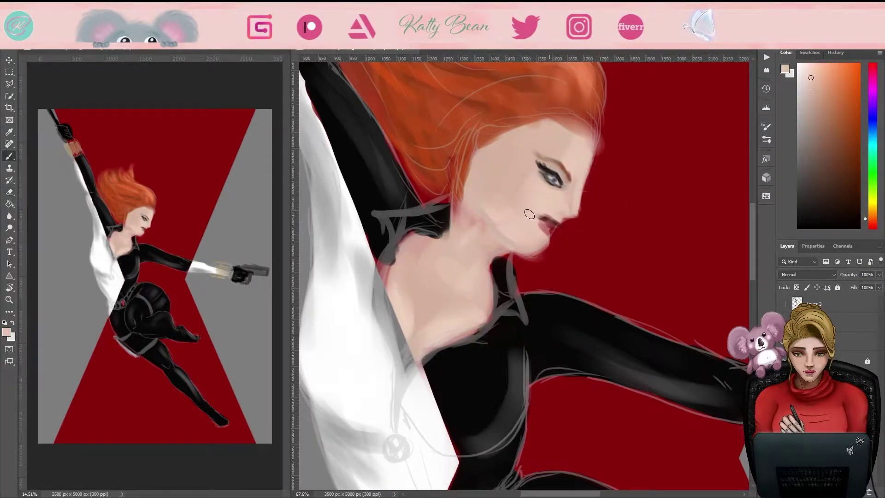
Step: Redraw the ear, eyebrow and eye on the face
left_click_drag(489, 133, 454, 168)
left_click_drag(599, 139, 583, 208)
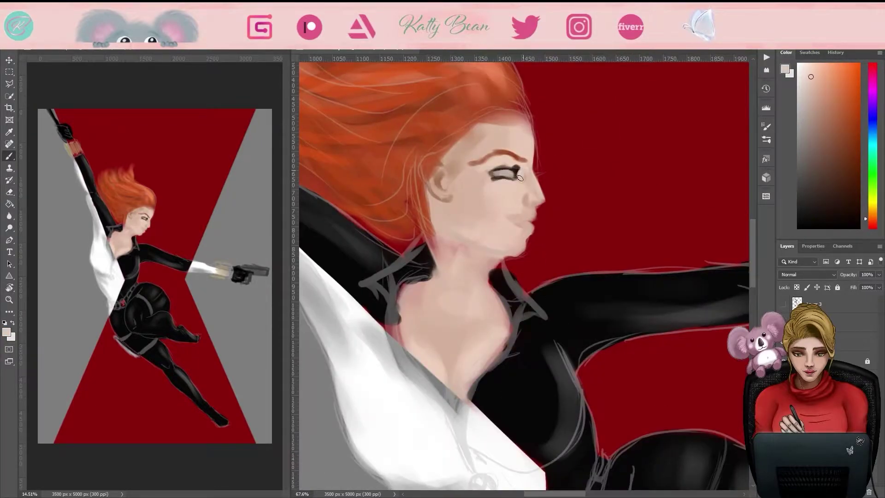
left_click_drag(520, 177, 493, 174)
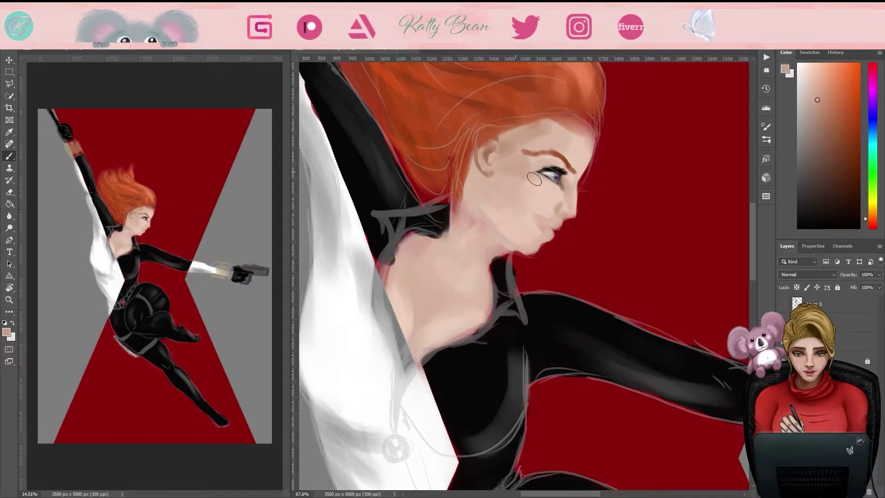
Step: Shade the cheek, nose, chin and neck with sampled skin tones using a smaller brush
left_click(534, 179, "alt")
key("bracketleft")
key("bracketleft")
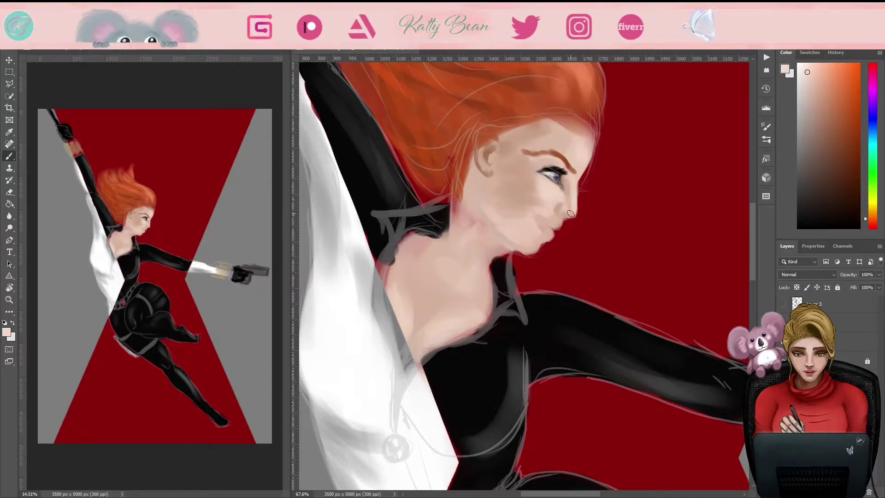
mouse_move(531, 246)
left_mouse_down()
mouse_move(461, 221)
mouse_move(442, 185)
left_mouse_up()
left_click(443, 148, "alt")
left_click_drag(442, 147, 549, 128)
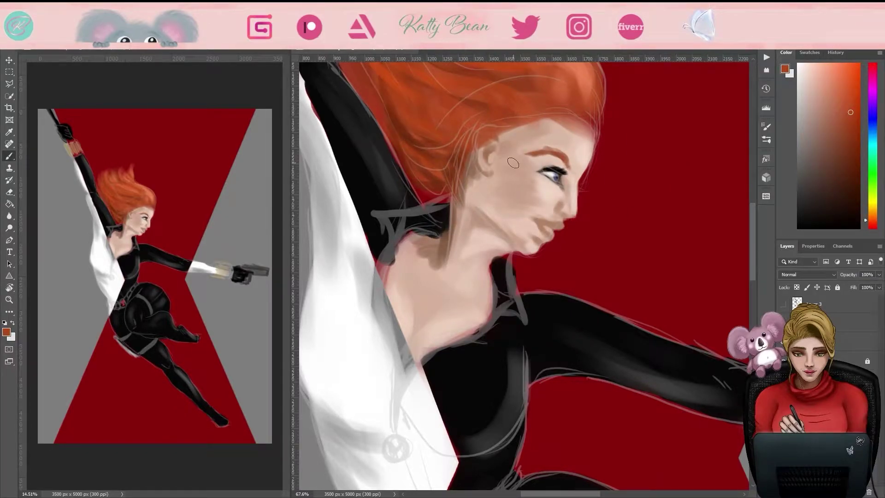
Step: Add hair strands across the temple and deepen the shadows under the jaw and along the neck
left_click_drag(387, 212, 392, 236)
left_click_drag(372, 240, 396, 270)
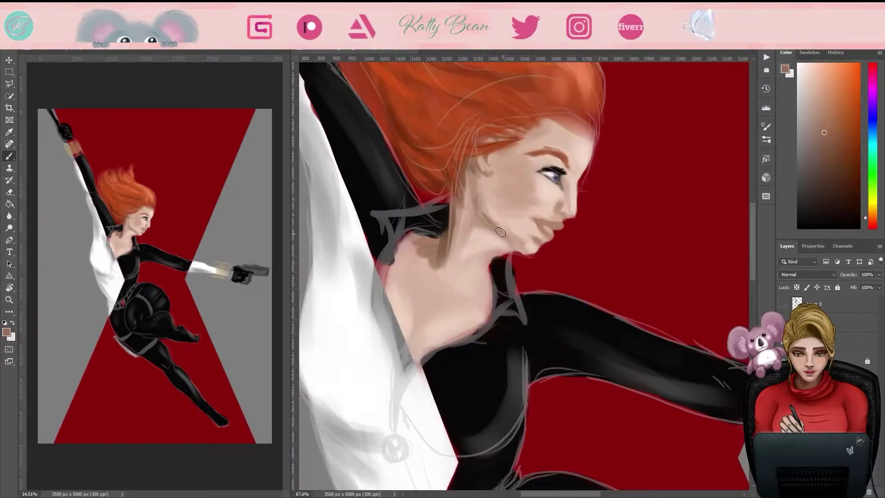
left_click(482, 198, "alt")
key("e")
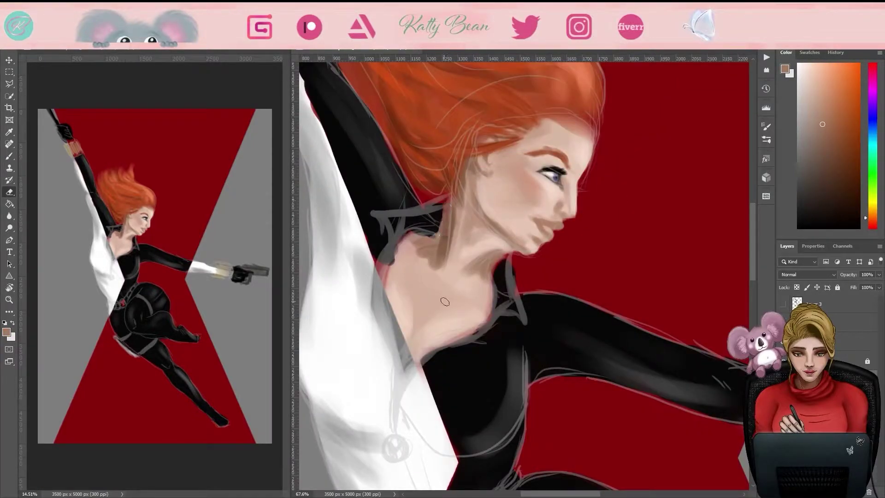
Step: Paint the lips red and touch up the chin beneath them with sampled skin tones
left_click(559, 219, "alt")
left_click_drag(558, 220, 556, 225)
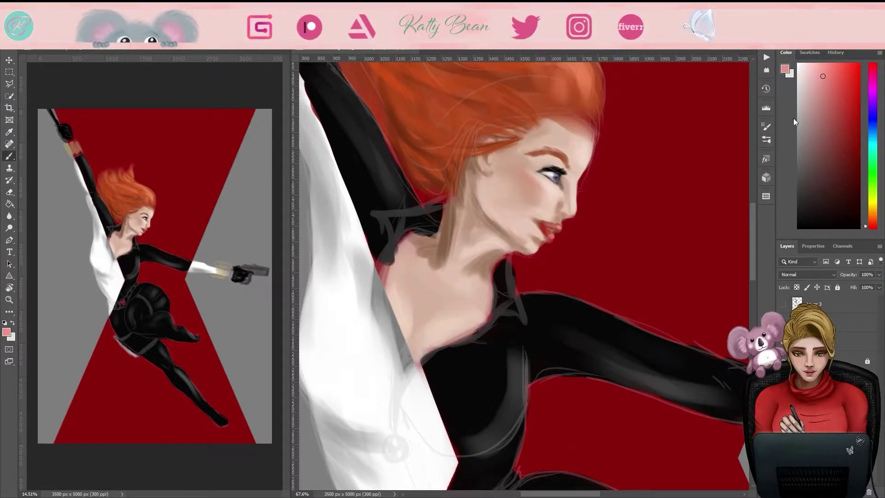
left_click(565, 214, "alt")
key("b")
left_click(538, 247, "alt")
left_click(539, 225, "alt")
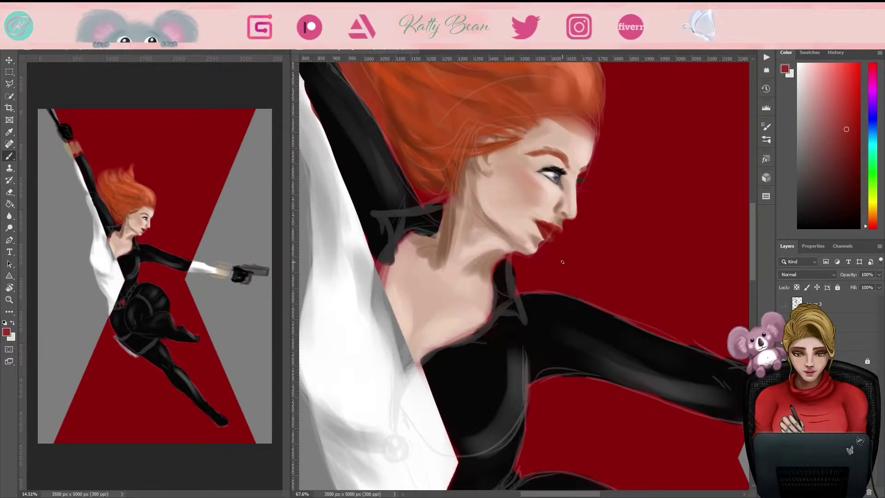
Step: Refine the lips with deep red shading and bright red highlights, and recolour the iris green
scroll(548, 228, "up", 5)
mouse_move(535, 212)
left_mouse_down()
mouse_move(584, 211)
mouse_move(576, 239)
left_mouse_up()
left_click_drag(567, 210, 585, 233)
left_click_drag(530, 223, 560, 249)
left_click_drag(548, 219, 569, 231)
left_click(858, 166)
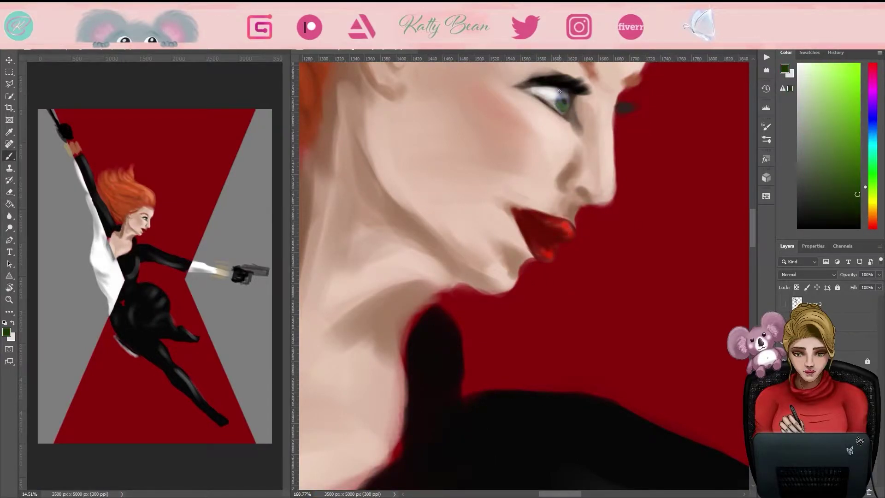
Step: Blend the skin around the mouth and chin with sampled light and shadow tones
scroll(526, 292, "down", 4)
left_click(539, 159, "alt")
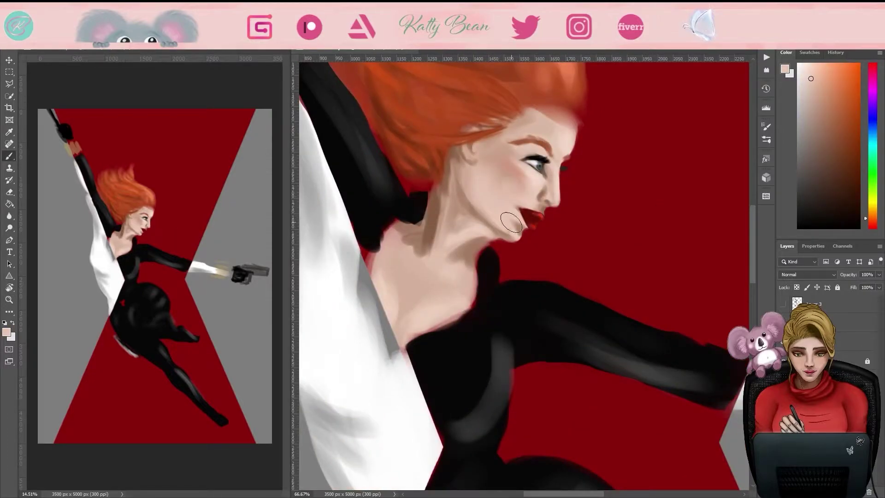
left_click_drag(498, 201, 499, 240)
key("e")
scroll(519, 235, "up", 3)
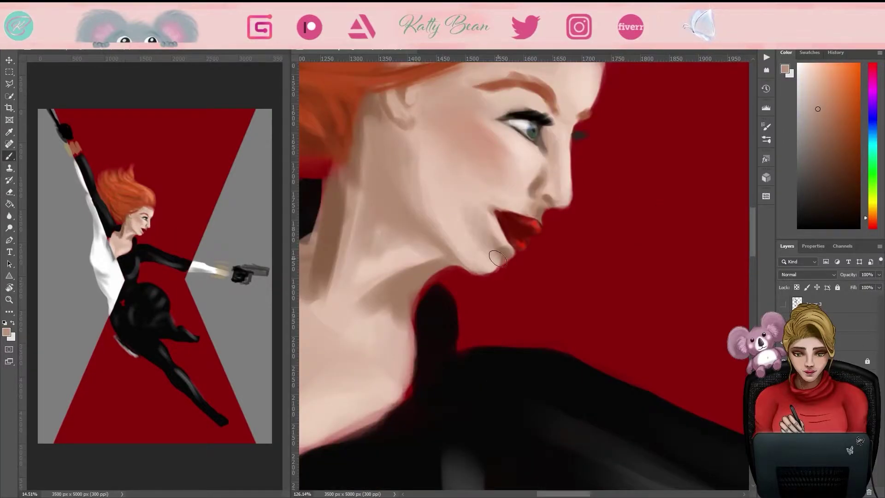
key("z")
key("ctrl+minus")
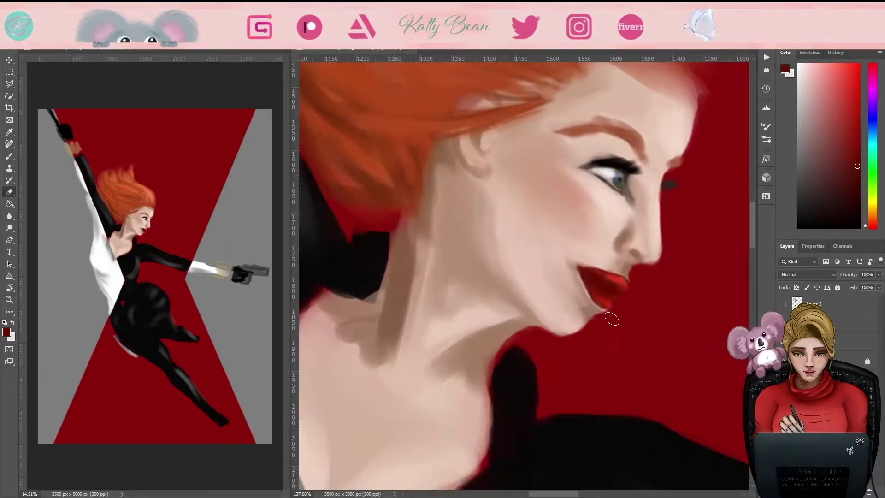
Step: Reshape the lips and the corner of the mouth with darker red and sampled skin tones
key("ctrl+0")
key("b")
scroll(487, 189, "up", 10)
mouse_move(474, 206)
left_mouse_down()
mouse_move(461, 137)
mouse_move(614, 198)
mouse_move(539, 156)
left_mouse_up()
left_click(491, 148, "alt")
key("Escape")
left_click(608, 177, "alt")
left_click_drag(594, 175, 631, 182)
left_click(611, 176, "alt")
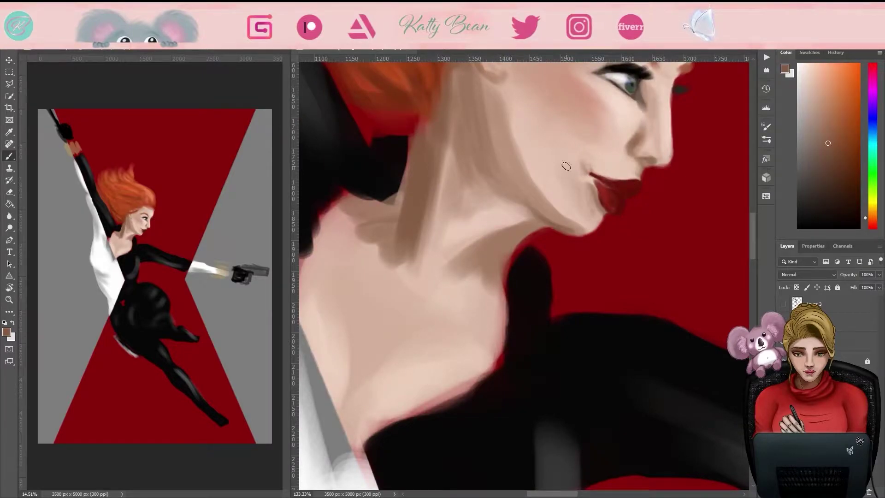
Step: Smooth the shading along the jawline, chin and neck with sampled skin tones
left_click_drag(573, 235, 461, 193)
left_click(461, 194, "alt")
left_click_drag(553, 249, 379, 206)
left_click_drag(570, 201, 509, 193)
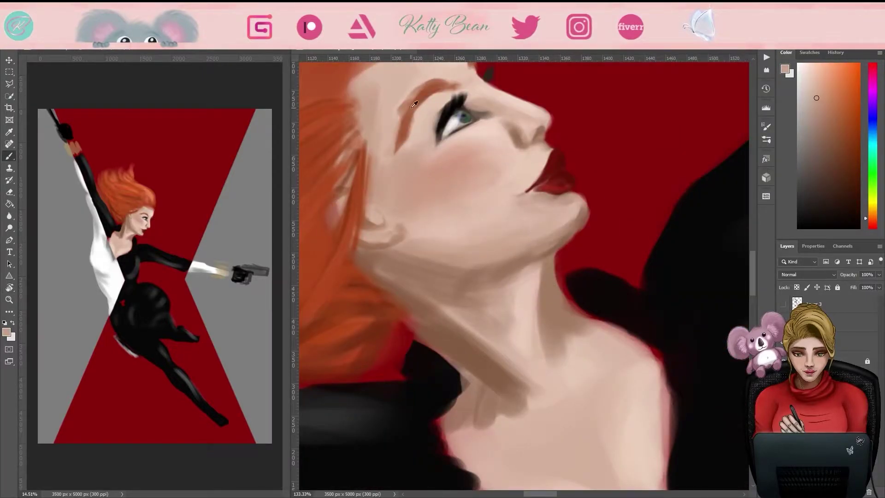
left_click(576, 195, "alt")
key("Escape")
Step: Add dark red shadows and small orange-red highlights to the lips
scroll(611, 281, "down", 4)
scroll(611, 281, "up", 4)
left_click_drag(507, 277, 425, 201)
key("Escape")
scroll(507, 405, "up", 3)
left_click(590, 291, "alt")
scroll(474, 276, "down", 1)
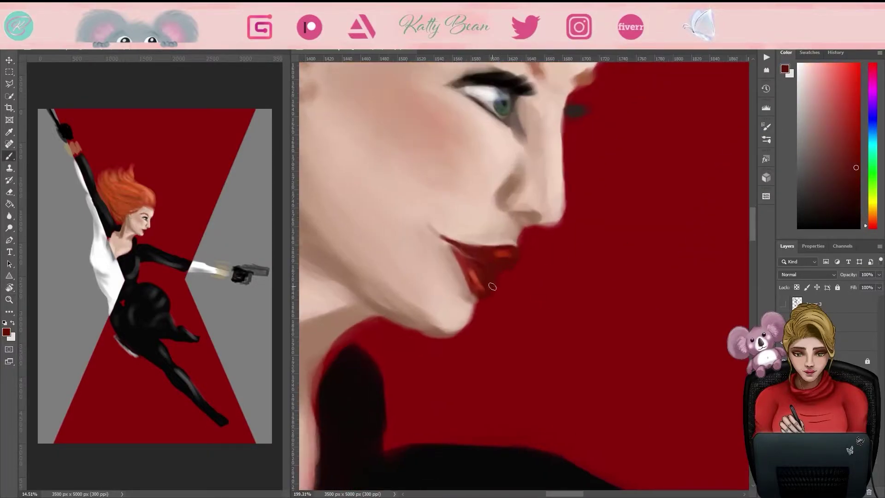
Step: Refine the upper lip and the skin around the mouth with sampled colours
key("z")
scroll(548, 421, "down", 6)
scroll(549, 421, "up", 4)
key("b")
left_click(578, 239, "alt")
left_click_drag(480, 258, 532, 272)
mouse_move(530, 239)
left_mouse_down()
mouse_move(576, 258)
mouse_move(558, 255)
left_mouse_up()
scroll(600, 260, "down", 2)
left_click(532, 301, "alt")
scroll(530, 276, "down", 3)
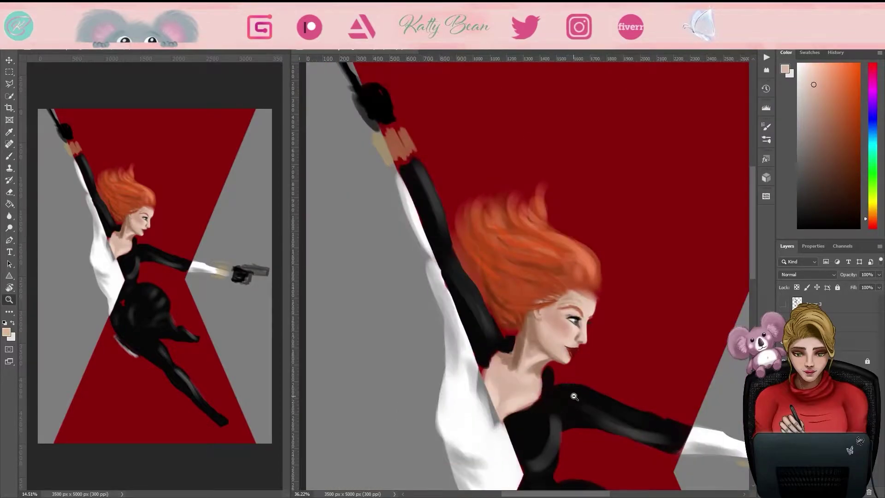
Step: Paint over the grey lapel with skin tones and shade the chest beside the white part of the suit
scroll(486, 282, "up", 3)
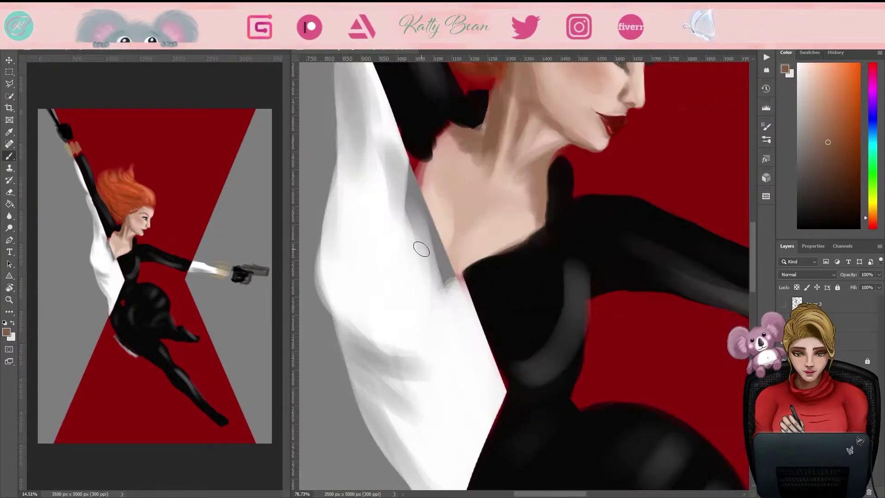
mouse_move(450, 263)
left_mouse_down()
mouse_move(476, 262)
mouse_move(447, 180)
mouse_move(429, 202)
mouse_move(462, 180)
mouse_move(448, 239)
mouse_move(464, 192)
left_mouse_up()
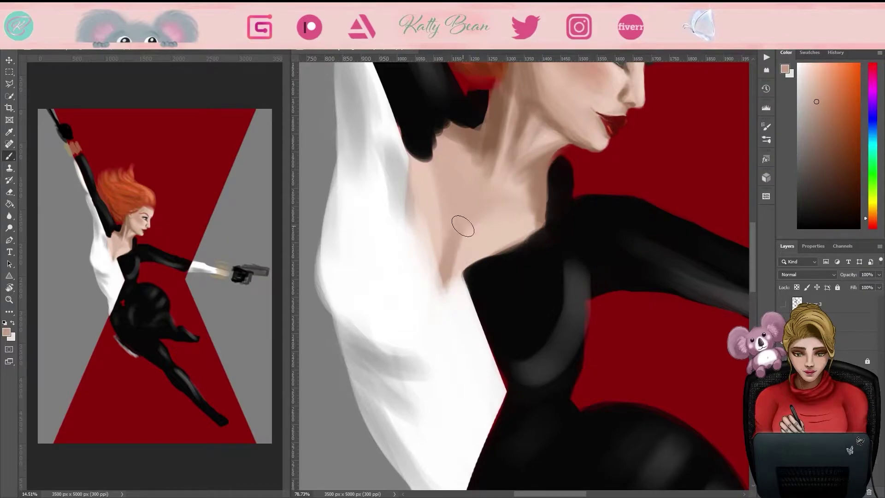
key("z")
scroll(519, 304, "down", 5)
Step: Touch up the shading of the nostril, ear and brow area with sampled skin tones
scroll(490, 217, "up", 8)
key("b")
scroll(573, 312, "right", 2)
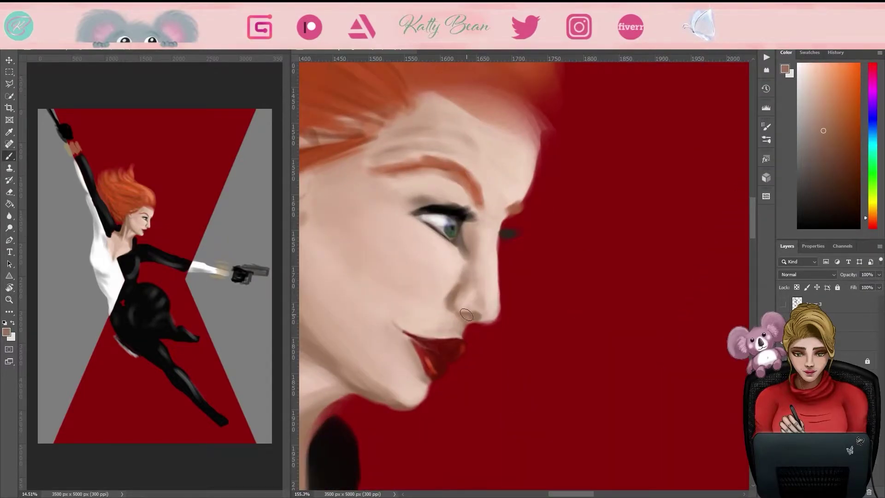
scroll(507, 295, "down", 3)
key("b")
left_click(446, 200, "alt")
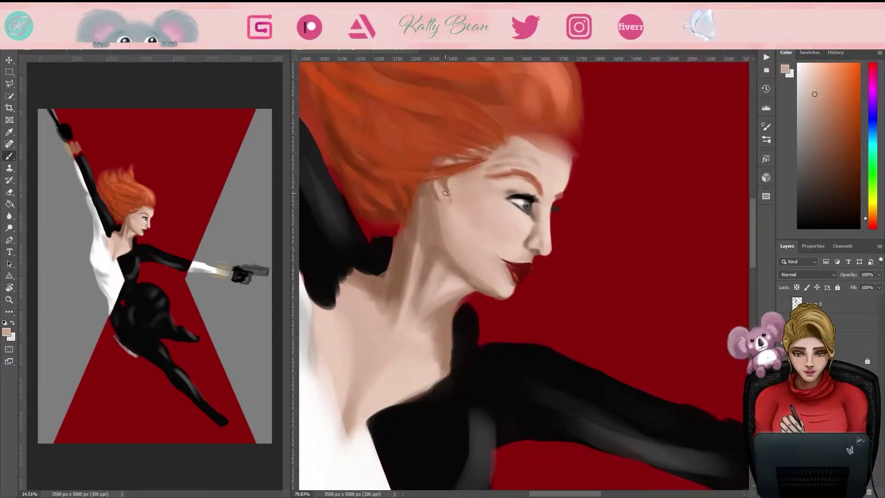
left_click(537, 190, "alt")
scroll(538, 190, "down", 3)
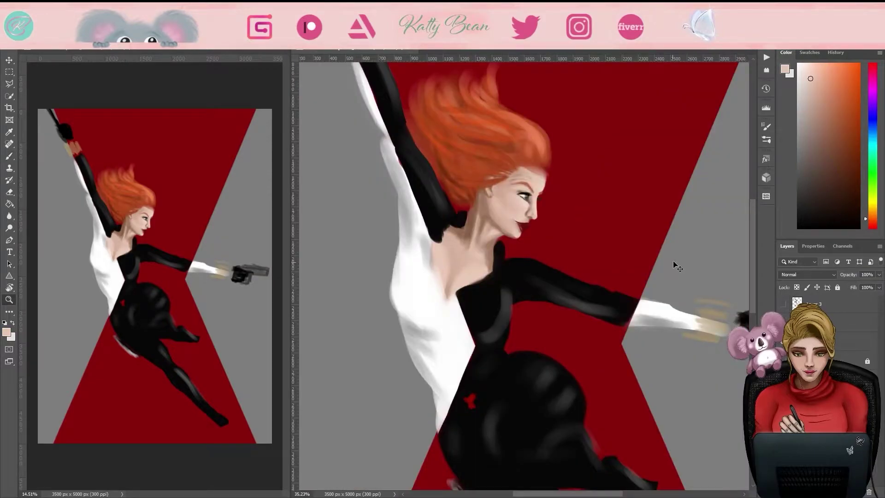
Step: Clean up the face's outline beside the far eye with the dark red background colour
scroll(511, 175, "up", 5)
left_click(573, 219, "alt")
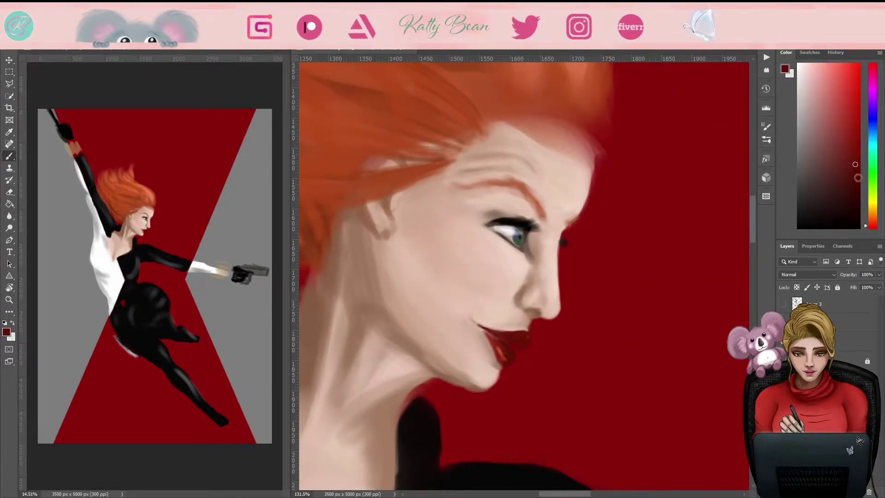
key("z")
scroll(521, 322, "down", 5)
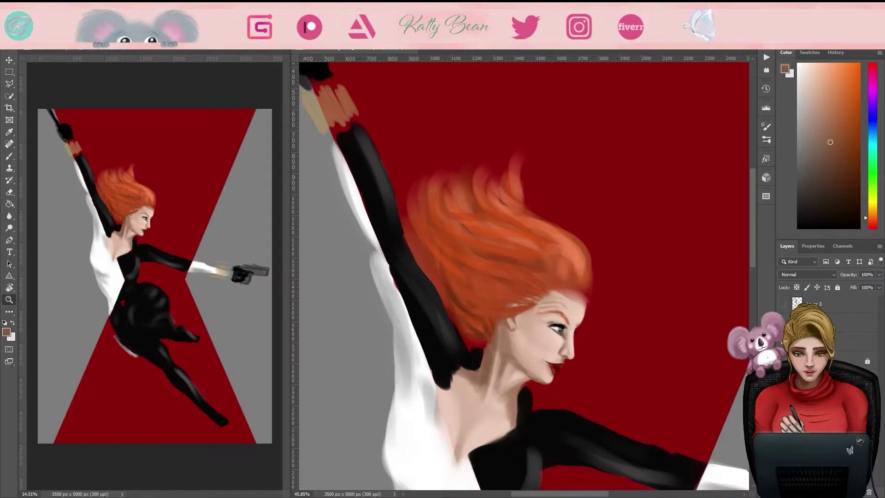
Step: Paint wavy hair strands from the hairline upwards in sampled lighter and darker orange tones
scroll(562, 402, "up", 3)
key("b")
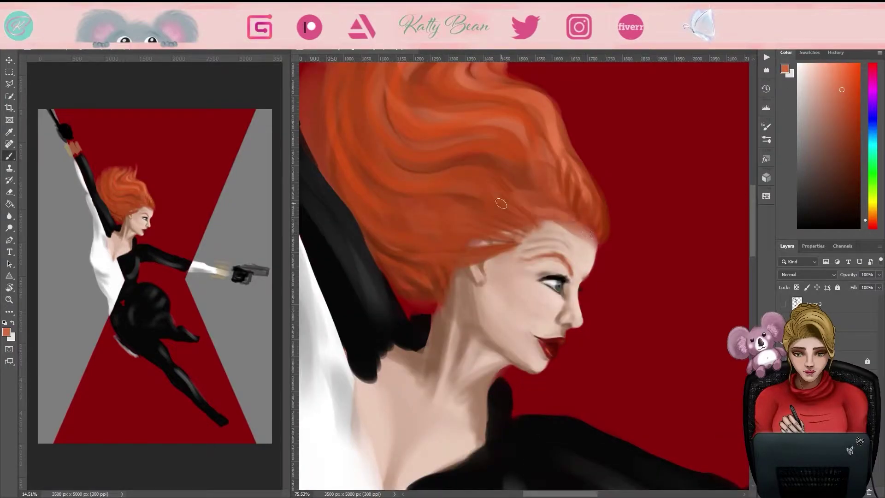
left_click(580, 202, "alt")
left_click(595, 185, "alt")
mouse_move(580, 202)
left_mouse_down()
mouse_move(611, 201)
mouse_move(565, 167)
mouse_move(570, 188)
mouse_move(561, 192)
mouse_move(503, 169)
mouse_move(599, 240)
left_mouse_up()
left_click(443, 190, "alt")
scroll(537, 189, "down", 3)
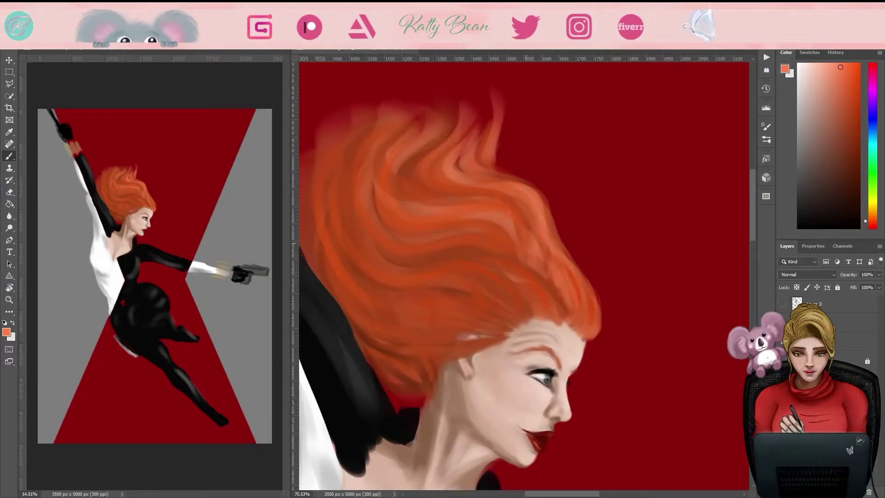
key("z")
scroll(722, 154, "down", 3)
scroll(647, 292, "up", 4)
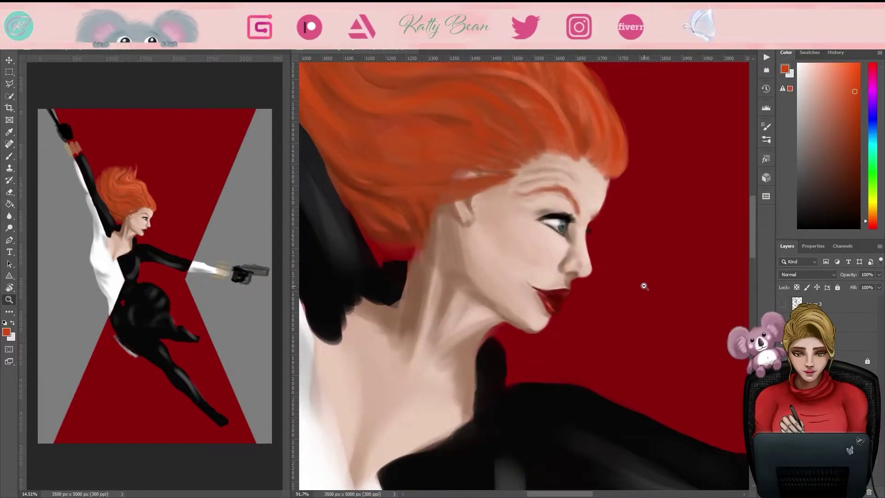
Step: Paint a belt of grey rounded discs around the waist with a glossy red buckle bearing a black hourglass
scroll(654, 203, "down", 3)
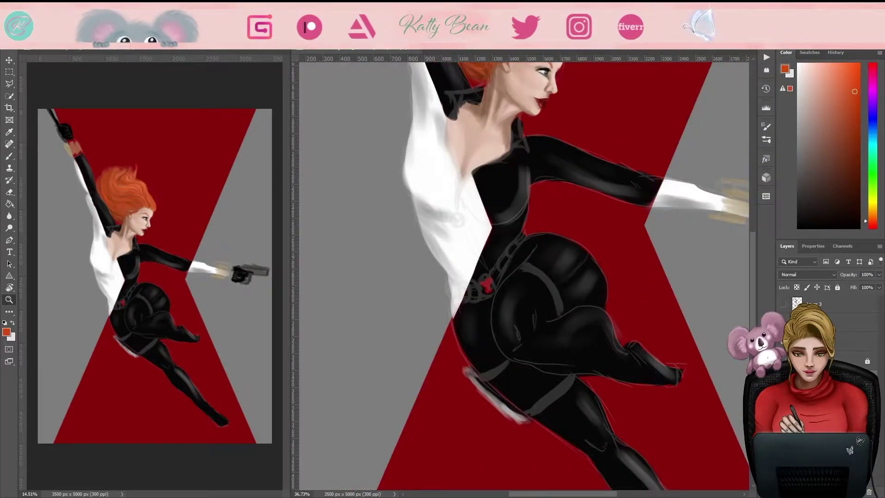
scroll(528, 180, "up", 2)
key("b")
mouse_move(412, 318)
left_mouse_down()
mouse_move(440, 338)
mouse_move(464, 332)
mouse_move(525, 251)
left_mouse_up()
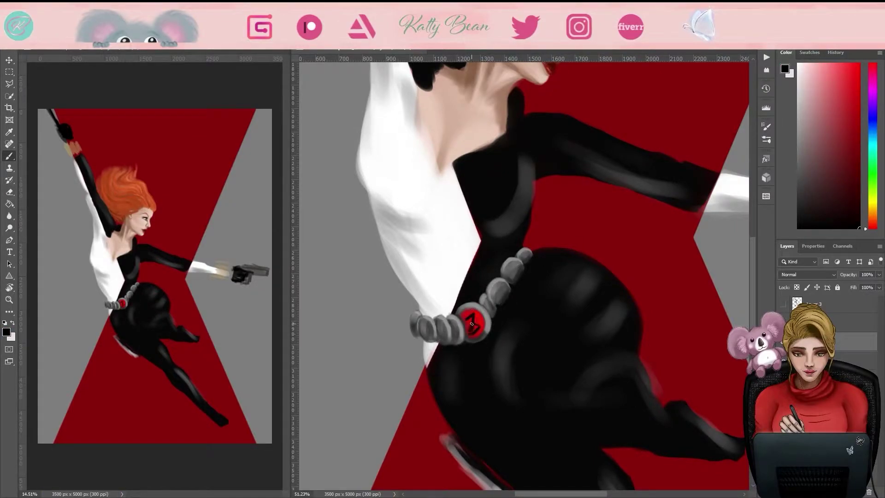
scroll(497, 288, "down", 2)
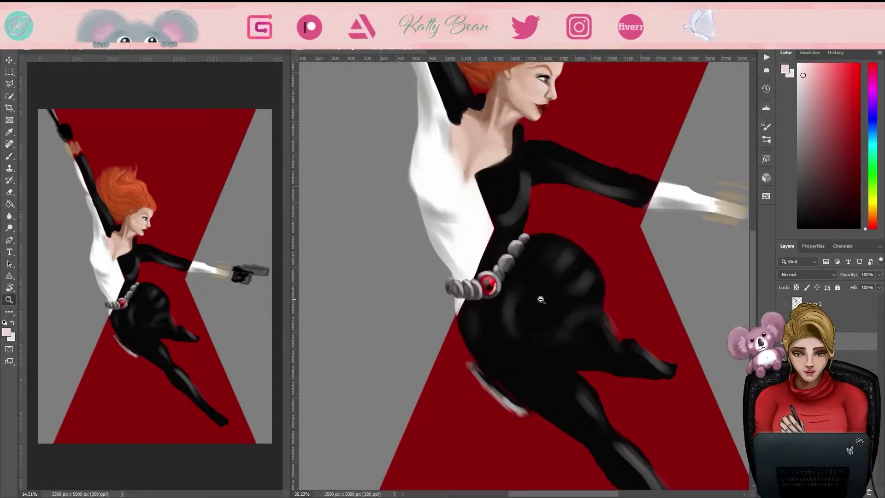
Step: Paint the suit's pointed collar and dark grey neckline edge on the outstretched-arm side using sampled dark tones
scroll(475, 264, "up", 3)
left_click(475, 264, "alt")
scroll(500, 326, "down", 3)
scroll(502, 255, "up", 3)
key("d")
left_click_drag(502, 254, 598, 313)
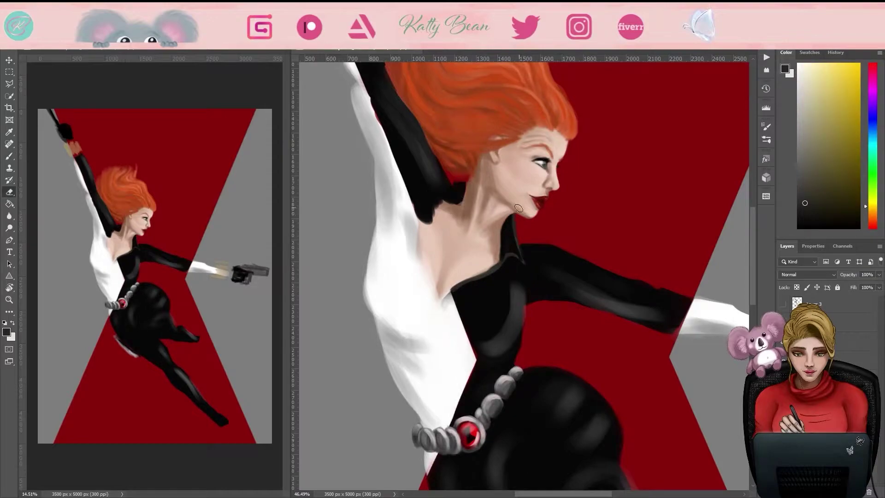
left_click(515, 249, "alt")
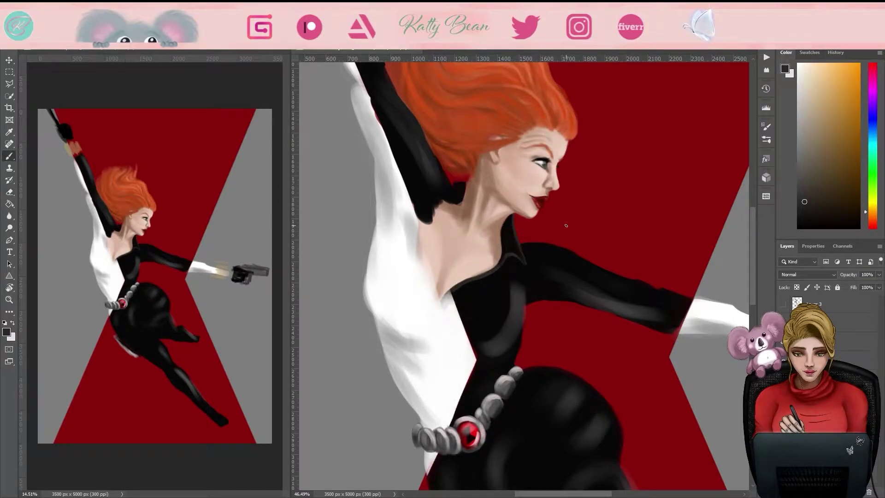
Step: Shape the black collar on the raised-arm side of the neck, erasing its edges against the skin
scroll(454, 205, "up", 3)
left_click(810, 52)
key("e")
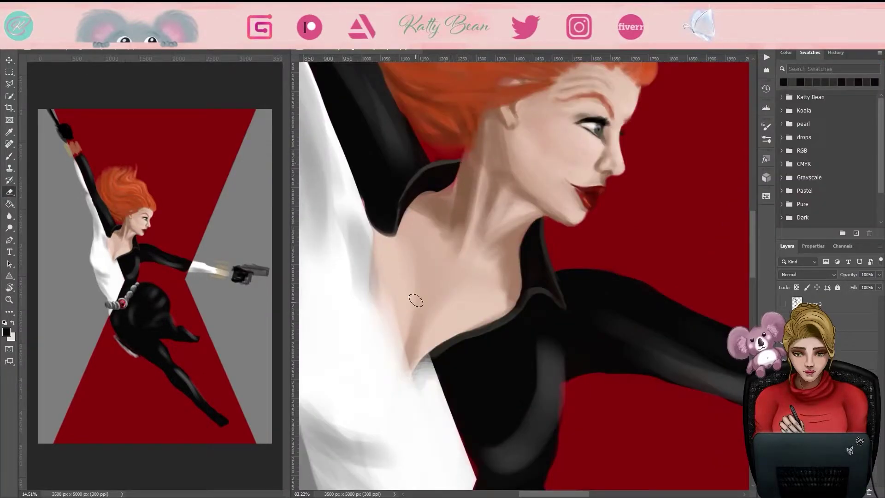
left_click(438, 259, "alt")
Step: Paint over the broad grey shading on the black side of the bust with sampled dark tones
key("z")
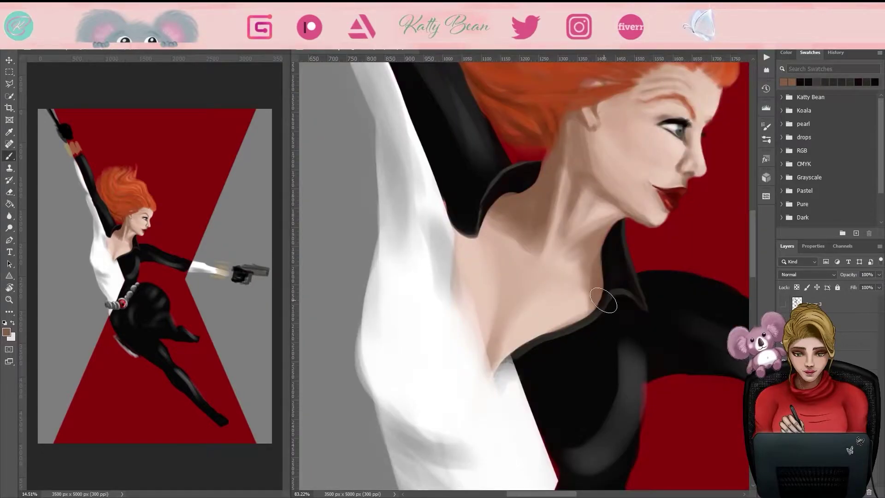
scroll(550, 282, "up", 1)
scroll(549, 281, "down", 2)
scroll(549, 281, "down", 5)
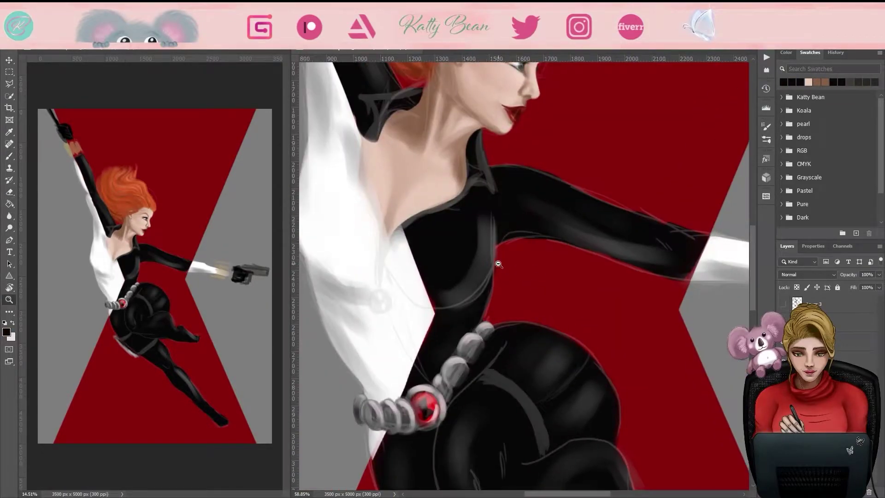
key("b")
left_click(482, 230, "alt")
key("e")
left_click_drag(494, 231, 682, 217)
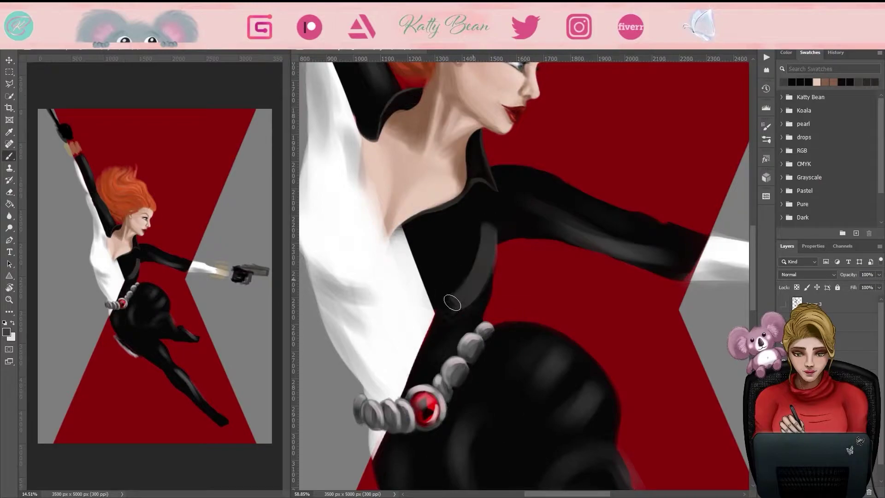
key("b")
left_click_drag(490, 217, 479, 300)
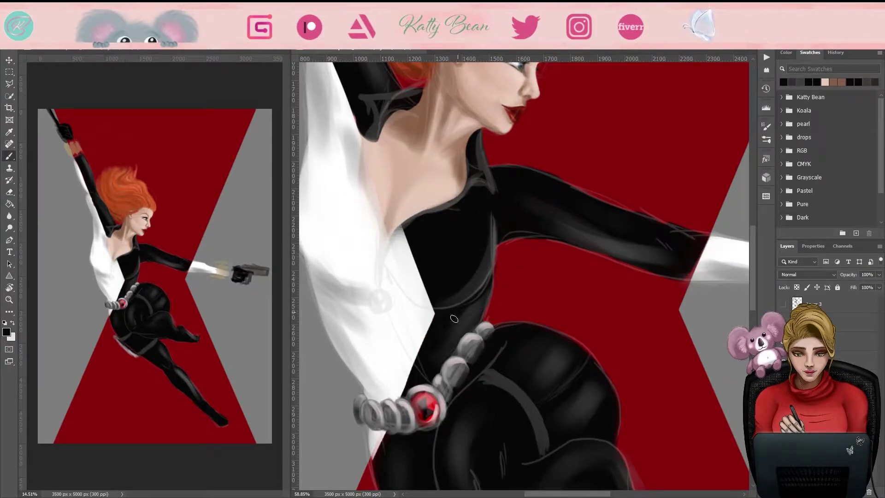
Step: Paint a thin grey contour highlight along the outer side of the bust and blend it into the black
key("F6")
left_click_drag(487, 241, 490, 292)
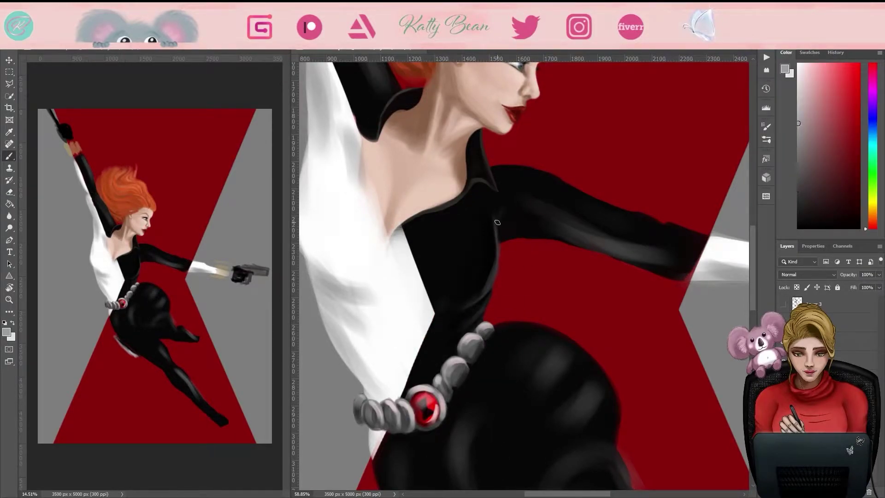
key("b")
left_click_drag(488, 202, 461, 285)
mouse_move(475, 222)
left_mouse_down()
mouse_move(424, 231)
mouse_move(461, 261)
mouse_move(433, 295)
left_mouse_up()
scroll(545, 326, "down", 3)
Step: Repaint the hip in solid black with Grayscale swatches, covering its old grey highlights, and ready a mid-grey eraser-brush setup
left_click(809, 52)
left_click(782, 144)
left_click(836, 158)
left_click(806, 200)
left_click_drag(477, 216, 583, 132)
left_click(847, 172)
key("e")
key("alt+bracketright")
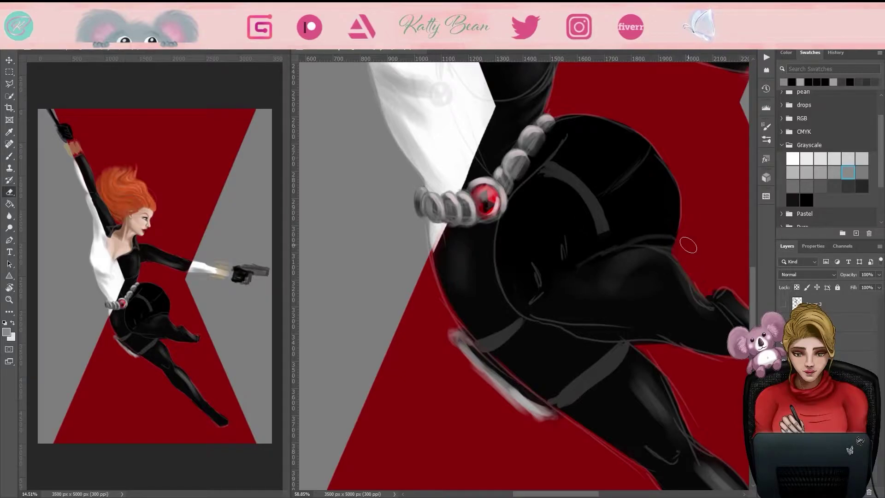
Step: Flip the canvas horizontally, paint a soft whitish sheen around the hip's curve, and flip the canvas back
scroll(825, 138, "up", 2)
key("ctrl+shift+h")
key("d")
scroll(503, 193, "up", 2)
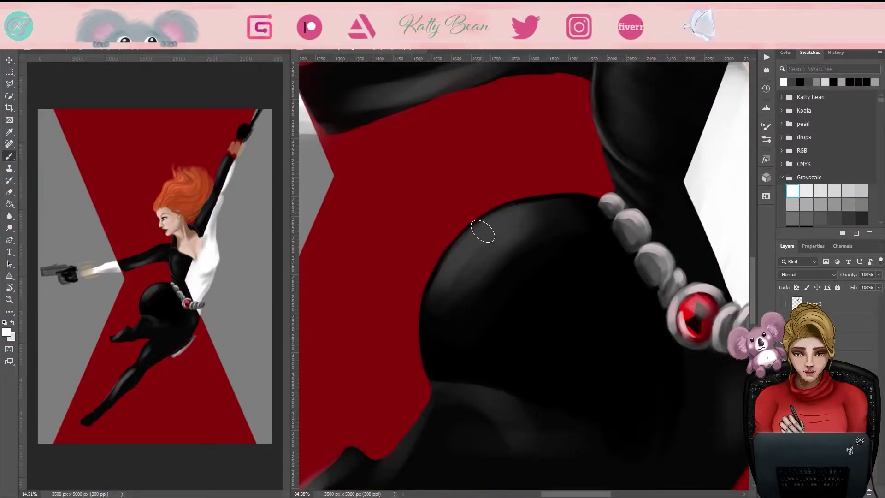
left_click_drag(556, 316, 475, 207)
key("ctrl+shift+h")
scroll(475, 207, "down", 2)
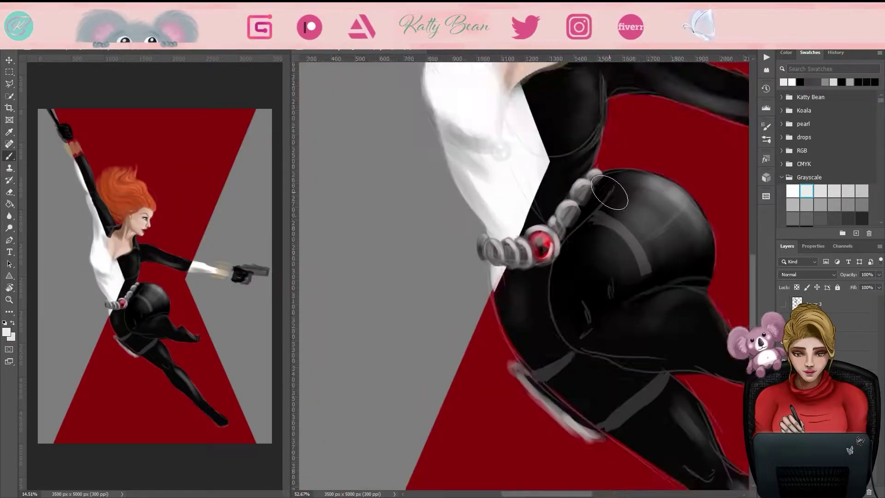
scroll(825, 203, "down", 1)
Step: Paint a bright rim highlight along the bent leg's thigh, darken the inner leg and erase the rough edge
left_click(806, 217)
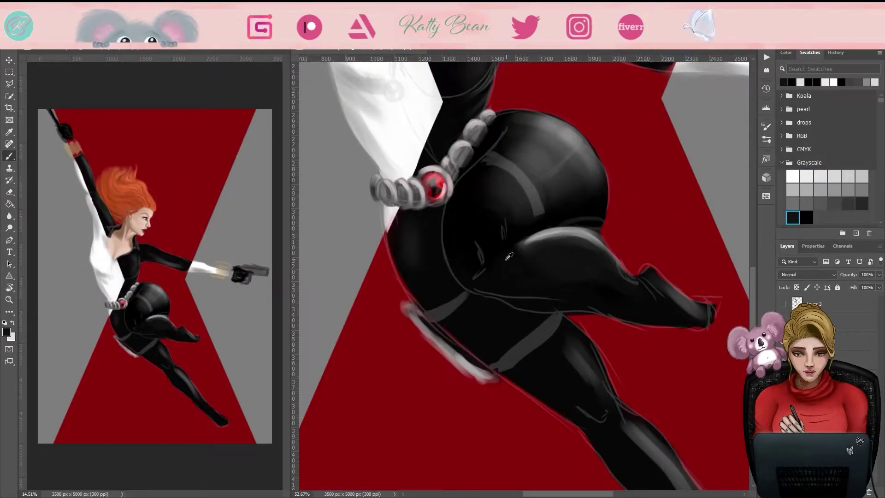
scroll(517, 178, "up", 3)
left_click_drag(632, 160, 494, 168)
key("e")
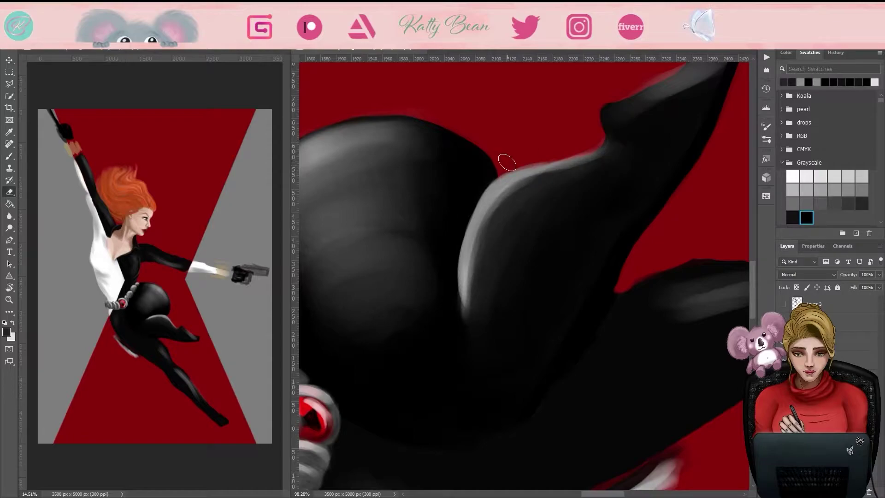
left_click_drag(631, 99, 657, 120)
key("b")
mouse_move(594, 175)
left_mouse_down()
mouse_move(466, 272)
mouse_move(461, 295)
mouse_move(527, 204)
left_mouse_up()
left_click(792, 176)
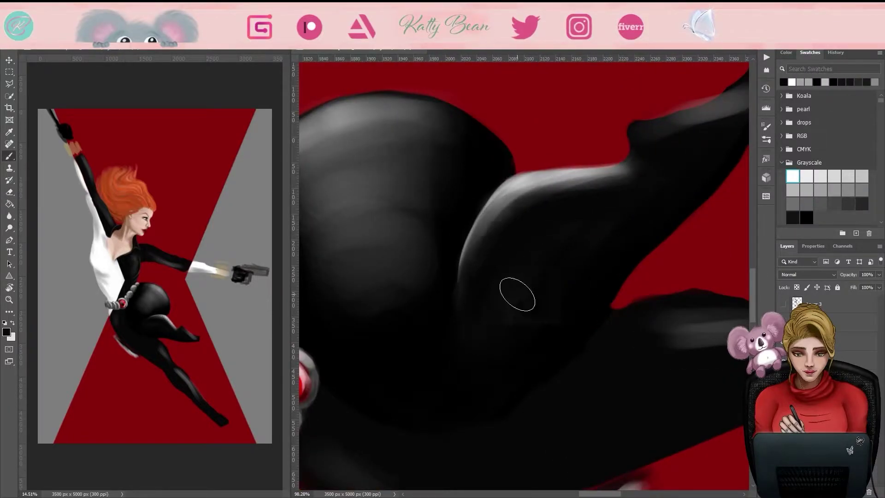
Step: Retouch the face between the eye and the nose with skin tones
key("z")
left_click(559, 287, "alt")
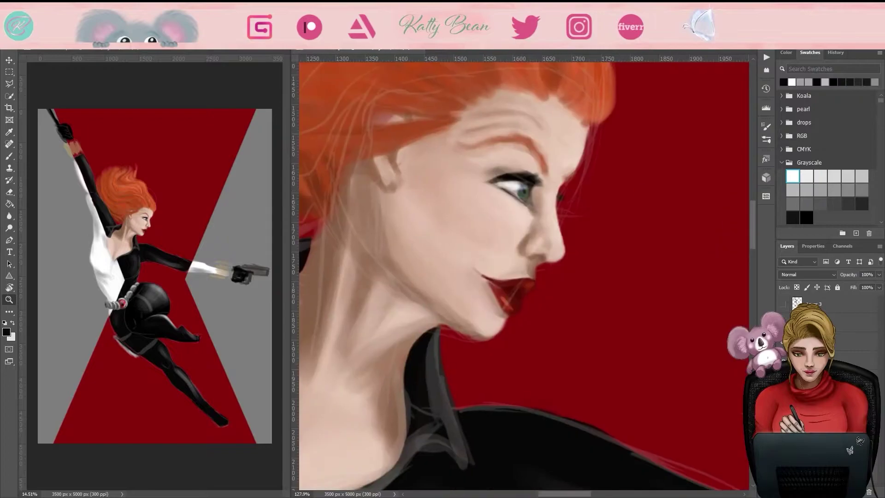
left_click_drag(535, 194, 546, 228)
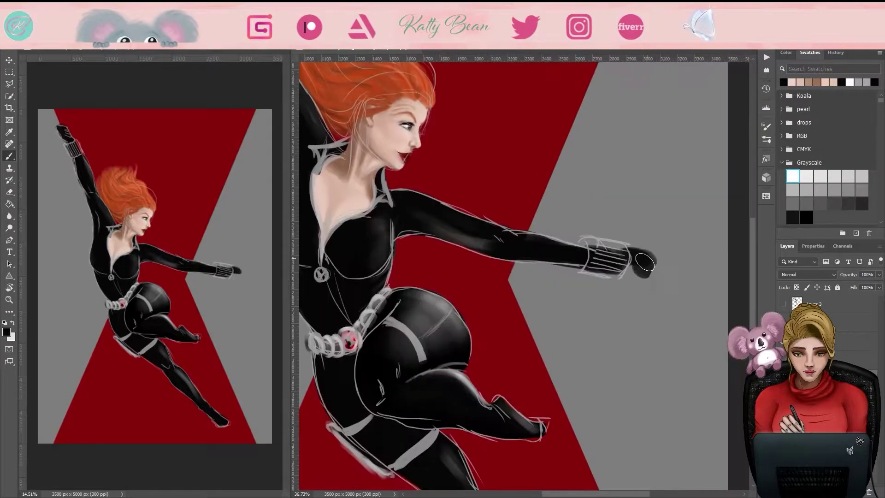
Step: Paint a dark grey pistol in the outstretched black-gloved hand
left_click_drag(636, 268, 710, 244)
left_click_drag(655, 239, 719, 249)
key("ctrl+0")
Step: Paint grey trim along the neckline and down the suit's front opening to the belt buckle
scroll(556, 254, "up", 3)
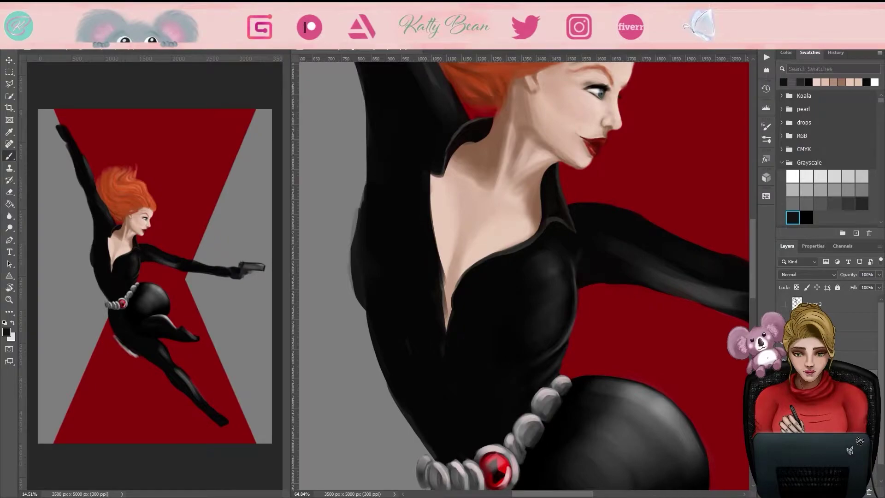
scroll(516, 224, "up", 3)
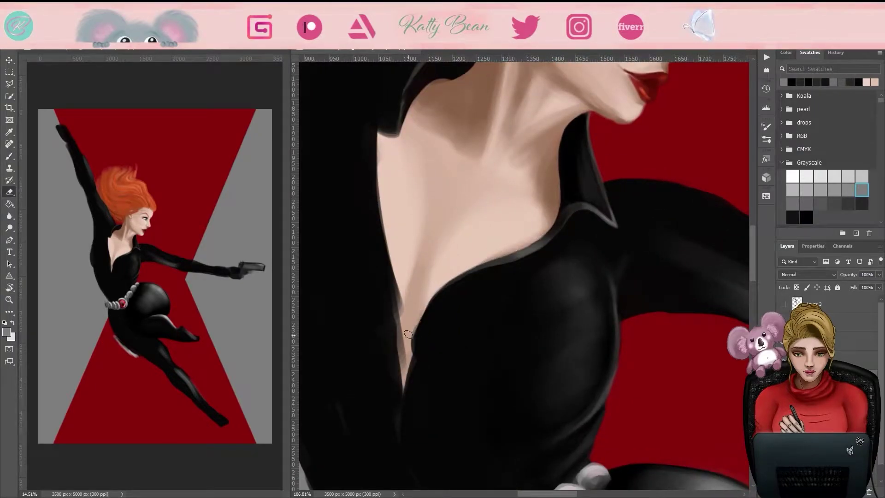
scroll(501, 311, "down", 1)
scroll(501, 311, "down", 5)
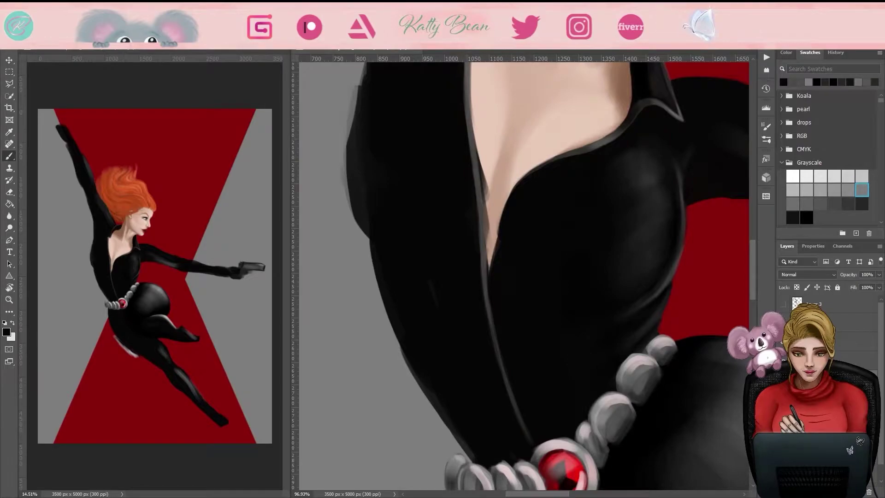
left_click_drag(549, 260, 506, 339)
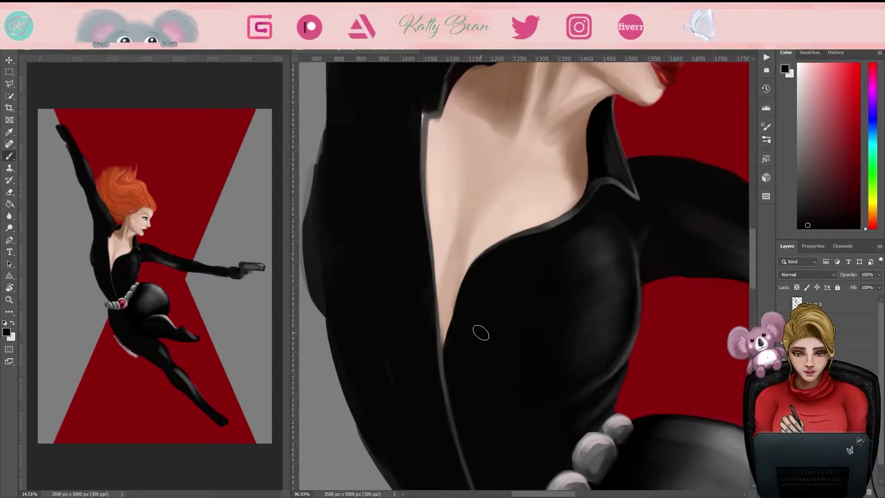
Step: Blend soft dark shading over the bust with a larger brush and refine the neckline's lower edge
left_click(506, 339, "alt")
key("bracketright")
key("bracketright")
key("bracketright")
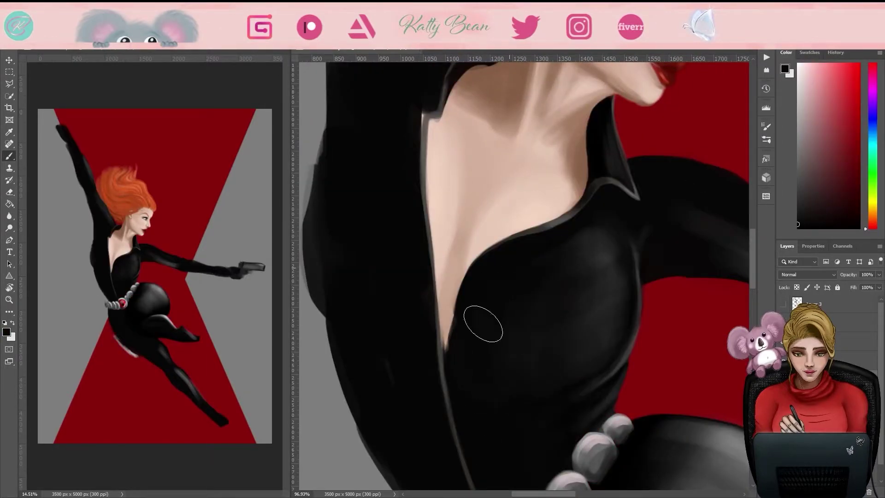
scroll(498, 291, "down", 3)
scroll(509, 347, "up", 4)
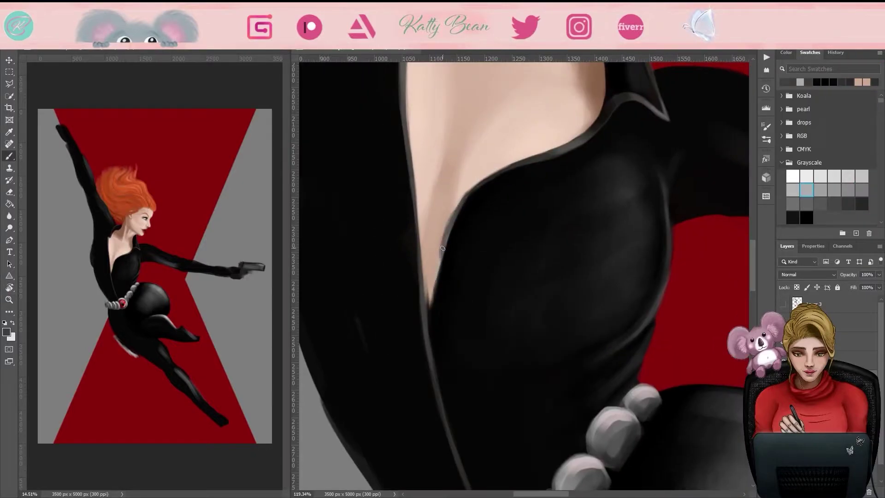
scroll(500, 303, "down", 4)
scroll(498, 260, "up", 4)
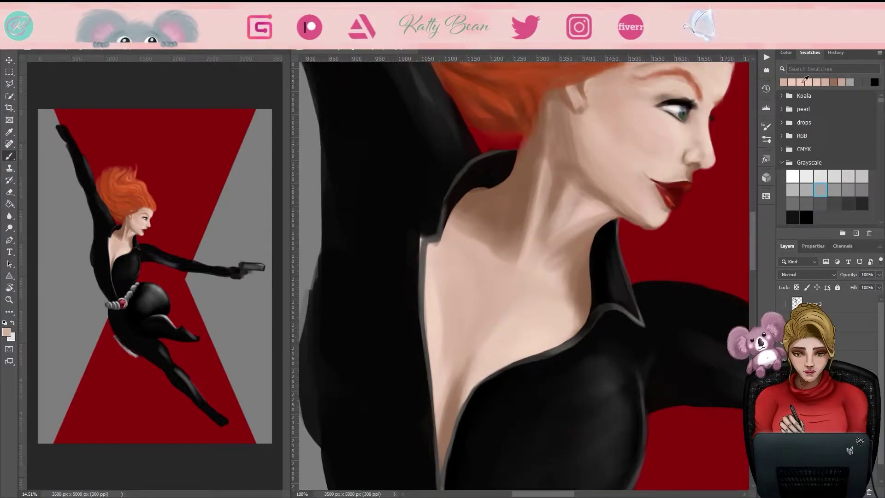
scroll(425, 221, "up", 2)
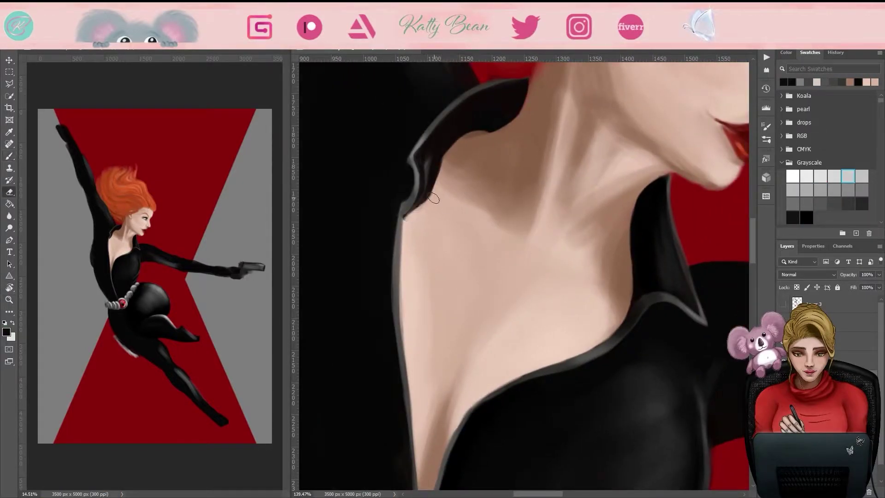
Step: Rework the raised-arm side of the collar and neckline trim with dark grey and black, erasing stray edges
left_click(834, 203)
left_click_drag(506, 231, 419, 283)
mouse_move(346, 226)
left_mouse_down()
mouse_move(464, 149)
mouse_move(403, 88)
mouse_move(434, 156)
mouse_move(411, 245)
left_mouse_up()
left_click(806, 218)
left_click(417, 144, "alt")
key("e")
left_click_drag(408, 166, 405, 267)
left_click(380, 238, "alt")
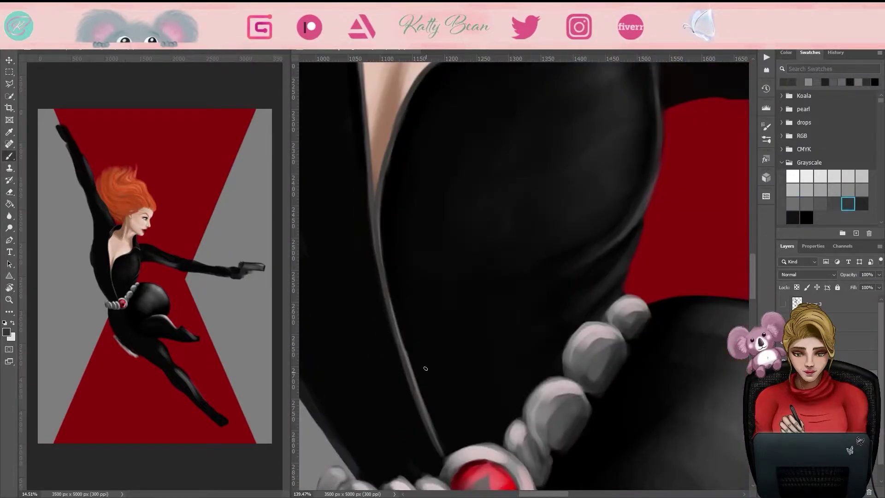
Step: Shade the bust and torso side beneath the raised arm with black and soft dark grey
scroll(380, 238, "down", 5)
scroll(387, 152, "down", 3)
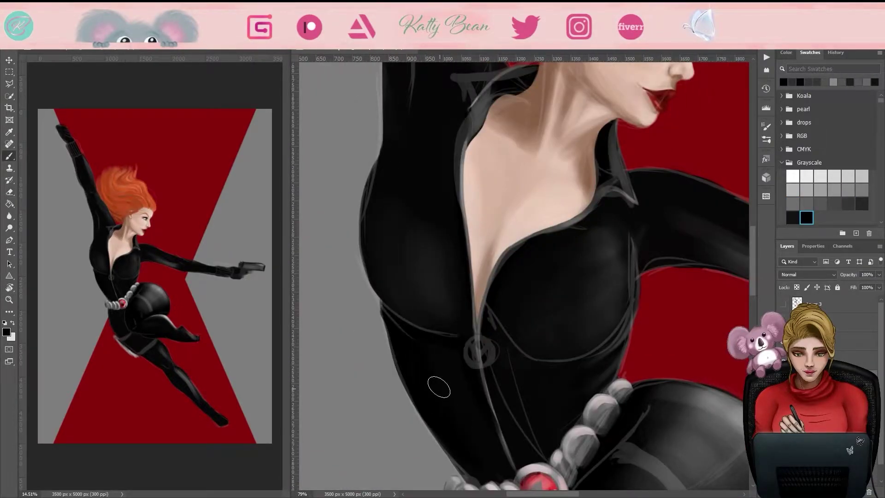
scroll(405, 360, "down", 3)
scroll(406, 360, "up", 5)
key("e")
key("b")
left_click_drag(400, 356, 392, 295)
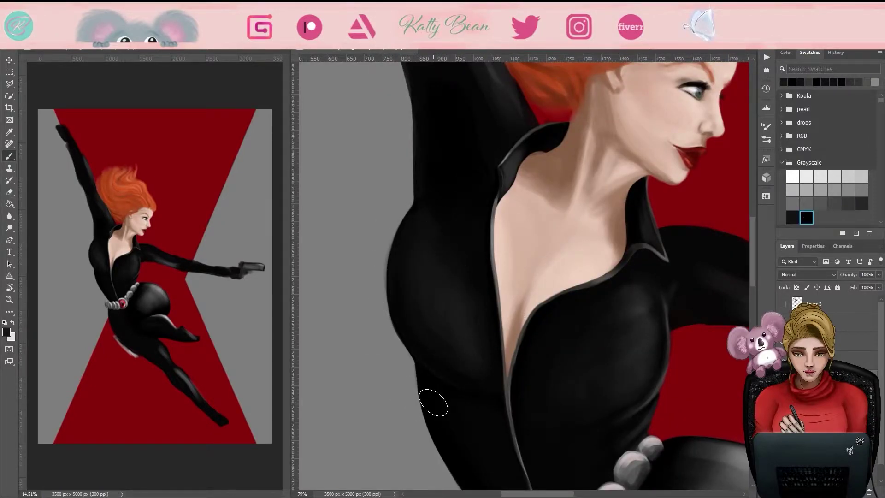
Step: Touch up the skin beside the neckline with a sampled light skin tone
scroll(431, 206, "down", 4)
scroll(544, 258, "up", 3)
left_click(405, 201, "alt")
mouse_move(405, 201)
left_mouse_down()
mouse_move(438, 174)
mouse_move(476, 169)
left_mouse_up()
scroll(506, 240, "right", 4)
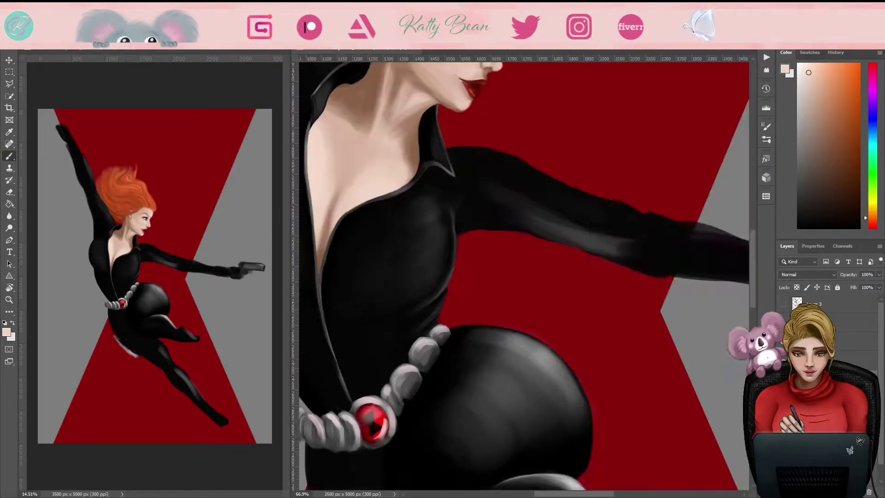
Step: Paint grey rim highlights on the heel and foot of the bent leg with sampled tones
scroll(534, 292, "down", 5)
left_click(660, 314, "alt")
scroll(660, 314, "down", 3)
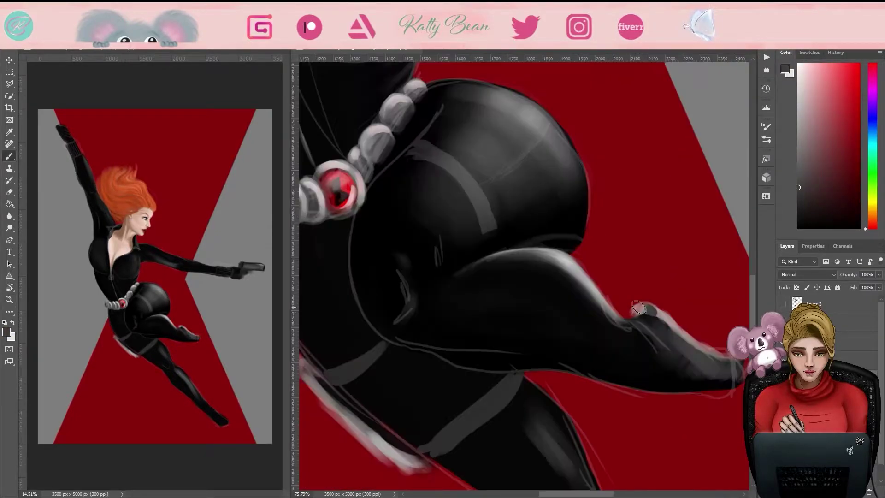
left_click(637, 312, "alt")
Step: Paint grey trim lines outlining the boot on the bent lower leg and clean up the foot's edges
left_click_drag(476, 164, 555, 206)
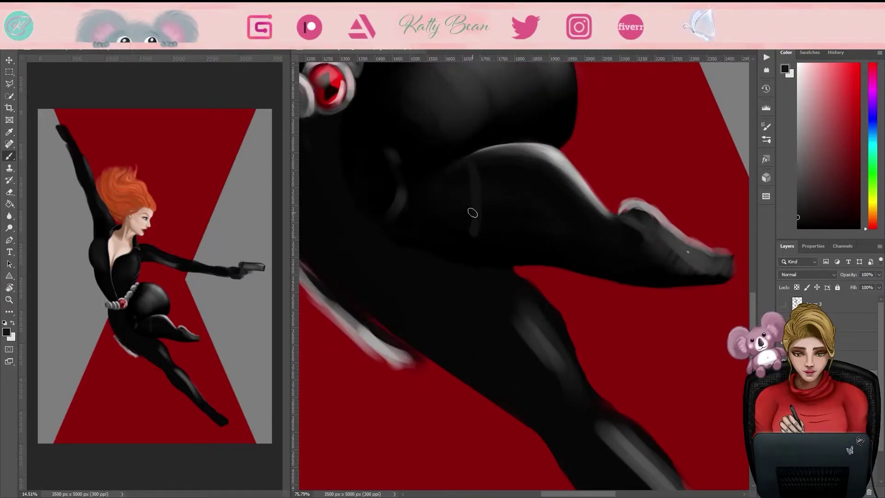
left_click_drag(664, 204, 491, 249)
left_click(588, 126, "alt")
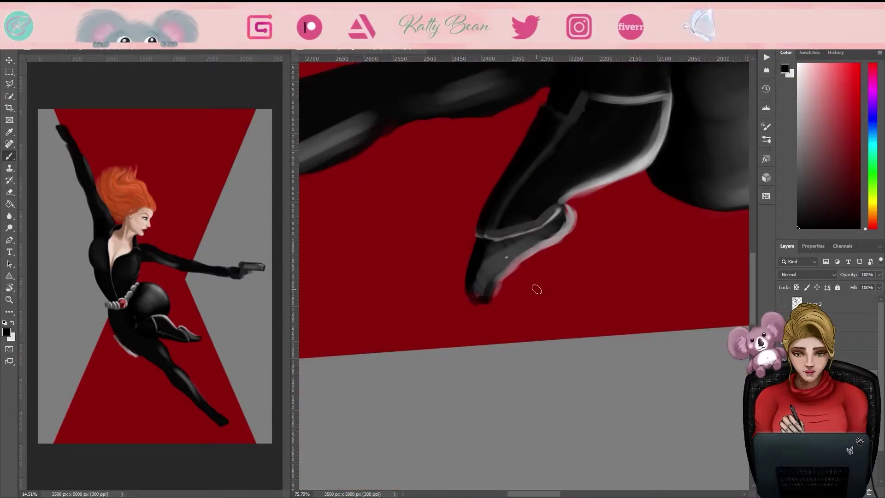
left_click_drag(565, 304, 500, 296)
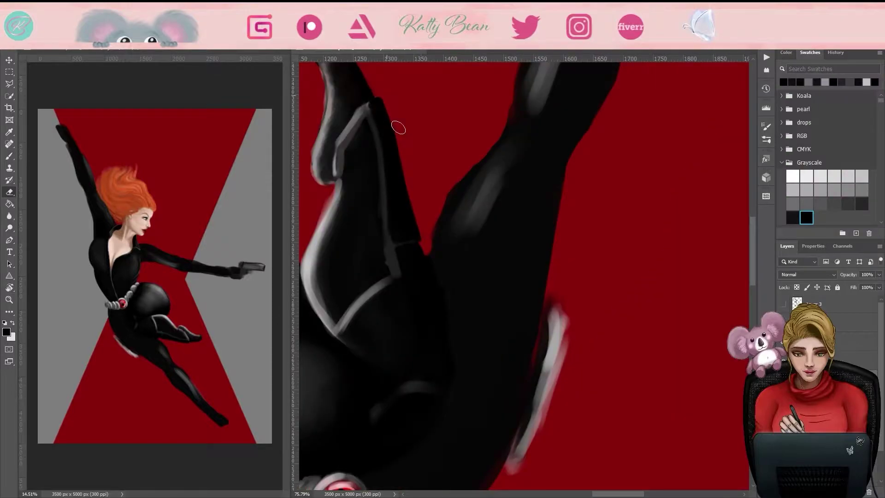
Step: Clean up the edges of the bent leg's boot and darken its toe and sole with black
mouse_move(398, 127)
left_mouse_down()
mouse_move(484, 106)
mouse_move(681, 212)
mouse_move(576, 276)
mouse_move(602, 305)
left_mouse_up()
key("b")
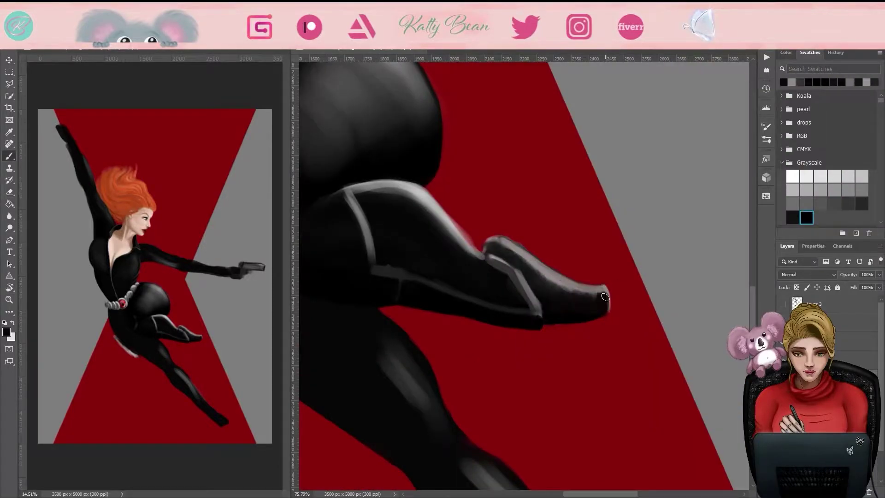
scroll(602, 305, "up", 3)
mouse_move(594, 144)
left_mouse_down()
mouse_move(492, 253)
mouse_move(613, 239)
mouse_move(622, 258)
left_mouse_up()
key("e")
mouse_move(659, 174)
left_mouse_down()
mouse_move(448, 330)
mouse_move(618, 336)
mouse_move(666, 431)
left_mouse_up()
key("b")
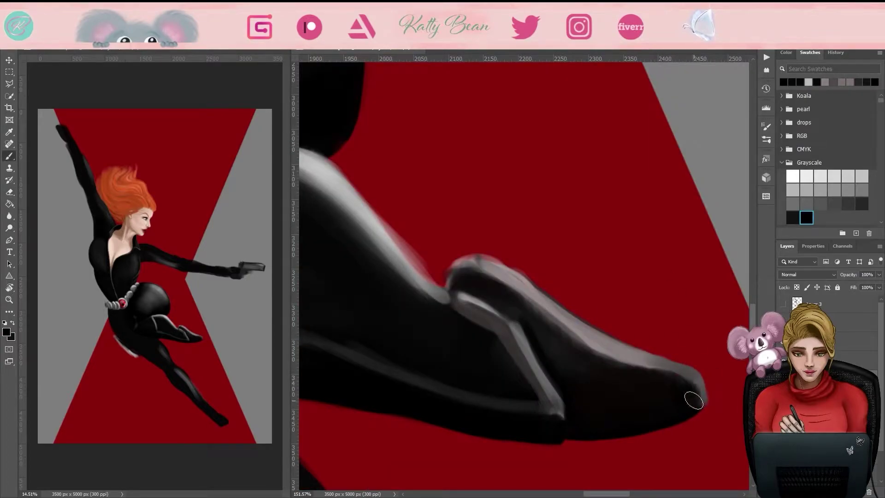
Step: Thin the grey rim highlights along the bent leg's calf, heel and foot and erase paint spilling past their edges
left_click_drag(534, 362, 655, 138)
key("e")
left_click_drag(608, 106, 530, 295)
left_click_drag(558, 253, 507, 352)
mouse_move(641, 227)
left_mouse_down()
mouse_move(510, 357)
mouse_move(450, 300)
left_mouse_up()
scroll(451, 300, "down", 2)
mouse_move(507, 368)
left_mouse_down()
mouse_move(458, 296)
mouse_move(433, 222)
mouse_move(450, 357)
mouse_move(480, 318)
left_mouse_up()
left_click_drag(577, 229, 599, 181)
scroll(503, 249, "down", 2)
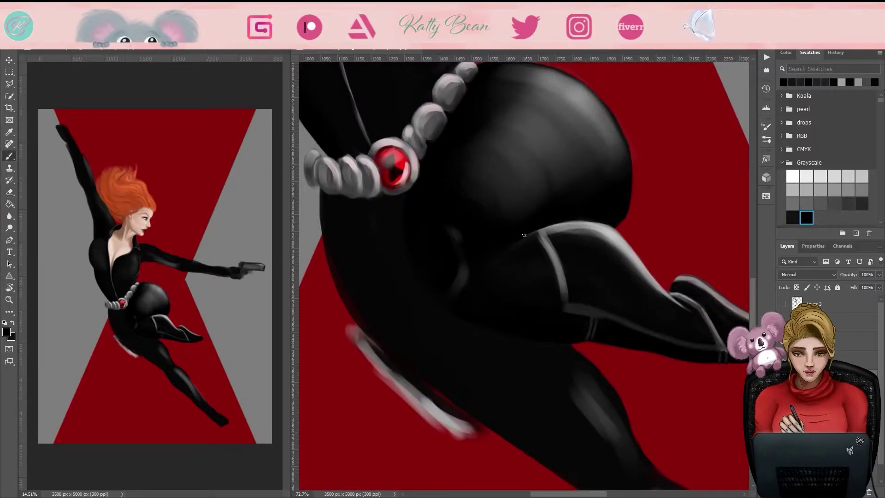
Step: Refine the boot's grey trim line across the bent knee and tone down the knee's rim highlight
key("ctrl+0")
mouse_move(707, 363)
left_mouse_down()
mouse_move(527, 287)
mouse_move(642, 217)
mouse_move(513, 128)
mouse_move(648, 279)
left_mouse_up()
key("x")
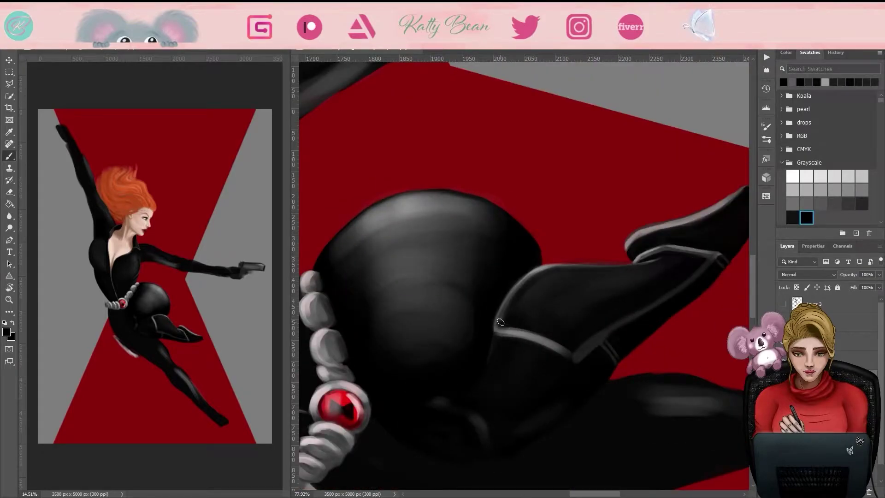
left_click_drag(500, 324, 537, 342)
key("ctrl+0")
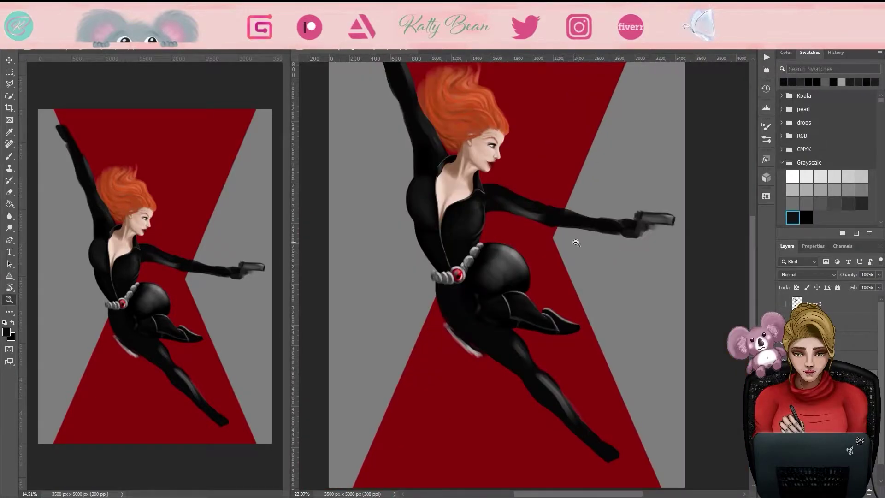
Step: Shorten the bent lower leg and rework its boot outline to match the sketch
scroll(576, 242, "up", 4)
key("e")
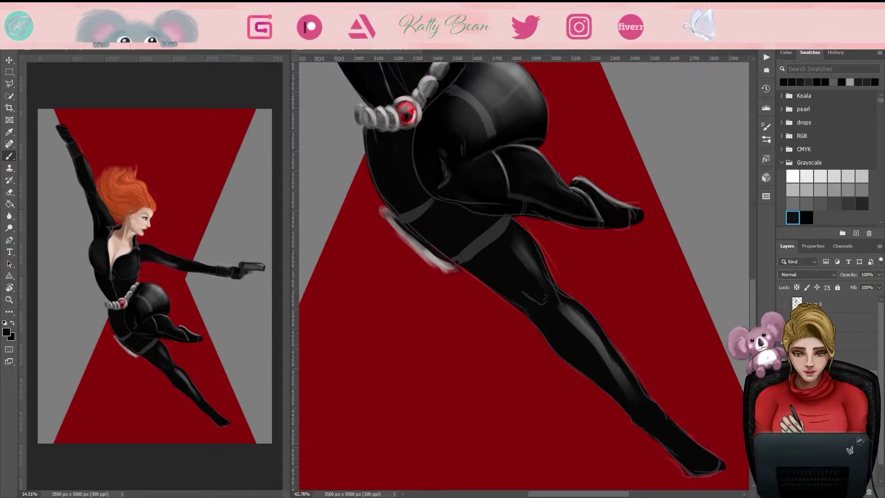
left_click_drag(391, 121, 405, 175)
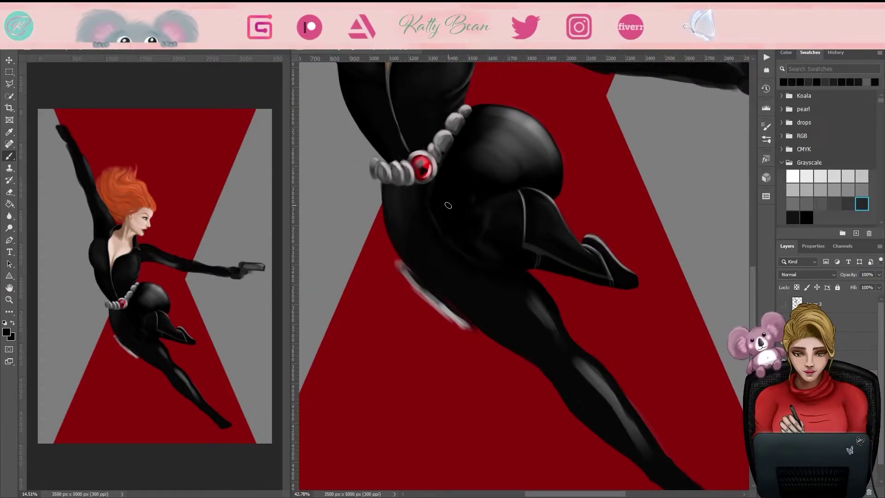
scroll(517, 188, "up", 4)
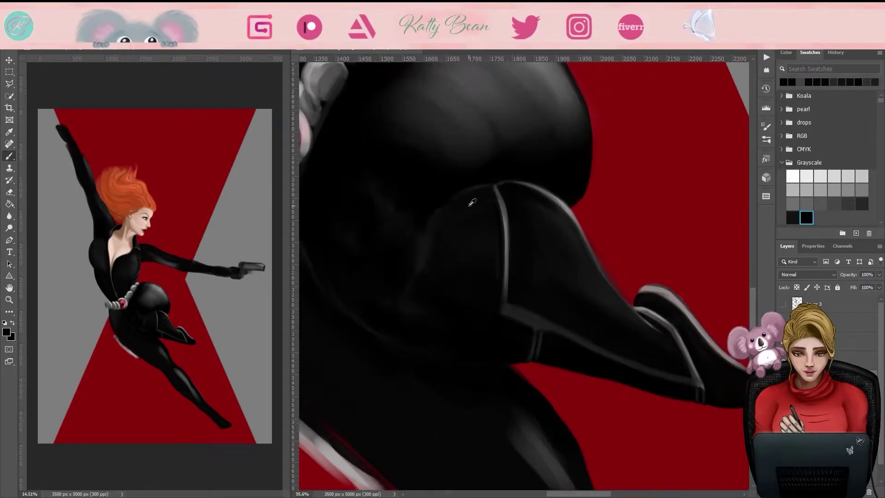
Step: Shade the hip, inner thigh and extended leg with black and soft dark grey
scroll(450, 212, "down", 3)
key("h")
left_click_drag(461, 231, 371, 470)
key("e")
key("b")
key("h")
scroll(509, 310, "up", 5)
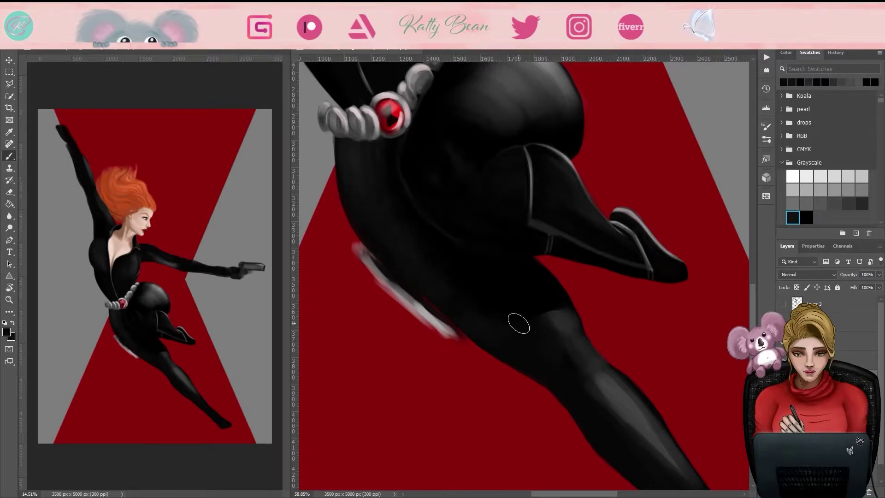
Step: Paint two grey straps around the thigh of the extended leg
scroll(562, 310, "down", 2)
scroll(480, 211, "up", 4)
left_click(820, 203)
left_click_drag(480, 211, 534, 239)
scroll(592, 258, "down", 4)
key("ctrl+comma")
scroll(567, 253, "up", 4)
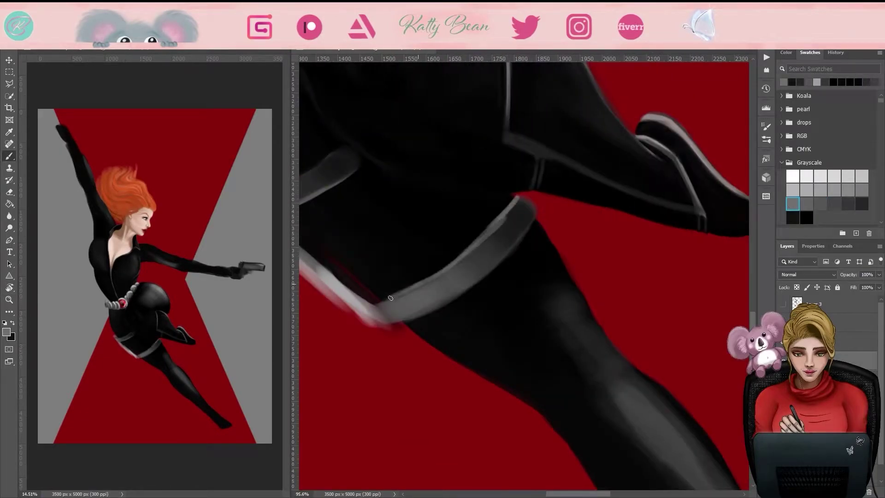
Step: Add two oval studs to the lower thigh strap and tint the strap brownish grey
left_click(485, 263, "alt")
left_click(431, 296)
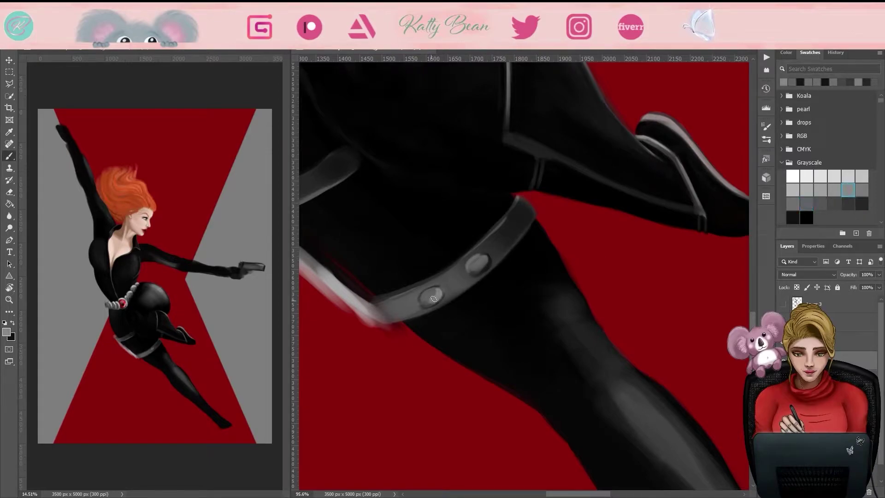
left_click_drag(521, 210, 463, 273)
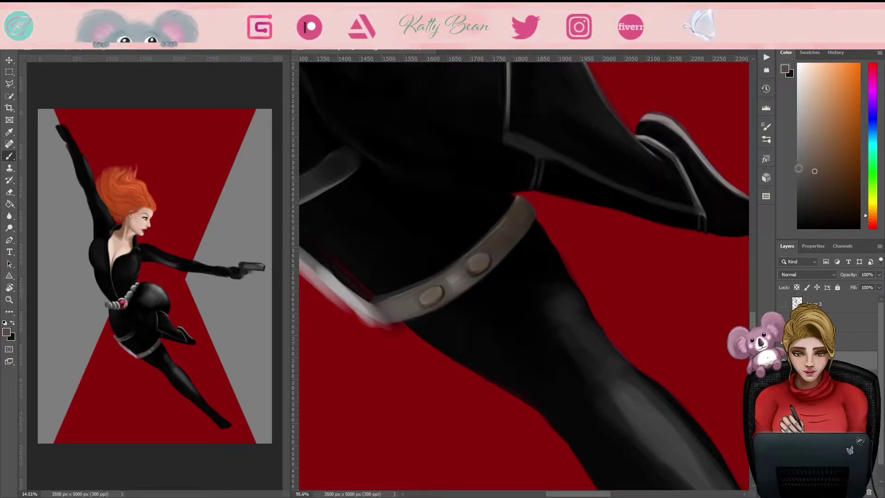
Step: Clean up the extended leg's edges and paint soft grey highlights on its knee and shin
key("e")
left_click_drag(634, 377, 496, 294)
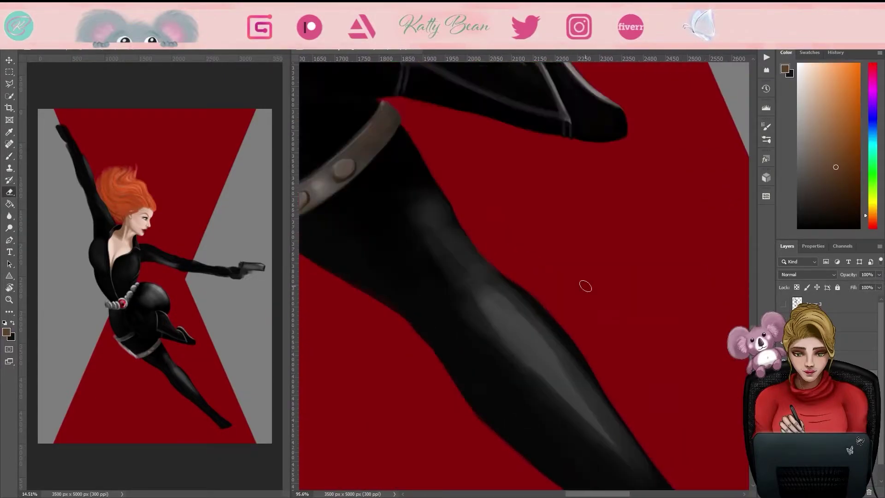
key("b")
left_click_drag(444, 400, 461, 332)
scroll(517, 330, "down", 2)
mouse_move(543, 265)
left_mouse_down()
mouse_move(487, 312)
mouse_move(488, 96)
left_mouse_up()
left_click_drag(488, 138, 487, 378)
scroll(616, 319, "down", 2)
key("e")
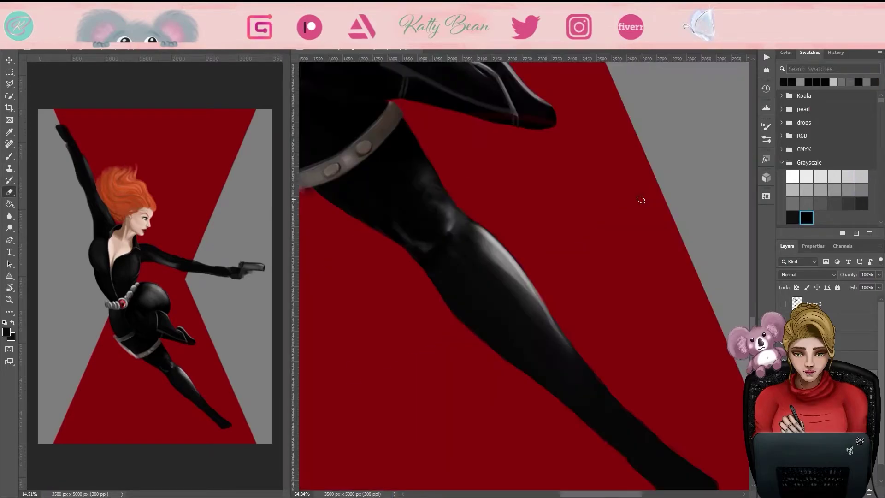
left_click_drag(449, 196, 530, 138)
Step: Recolour the lower thigh strap brown and blend around its studs with sampled tones
scroll(551, 189, "up", 2)
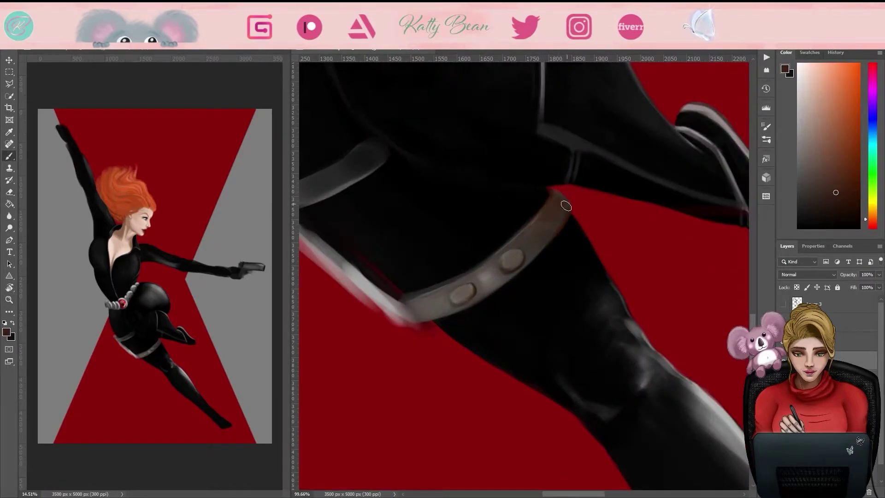
left_click(420, 238, "alt")
scroll(345, 152, "down", 2)
scroll(539, 339, "up", 4)
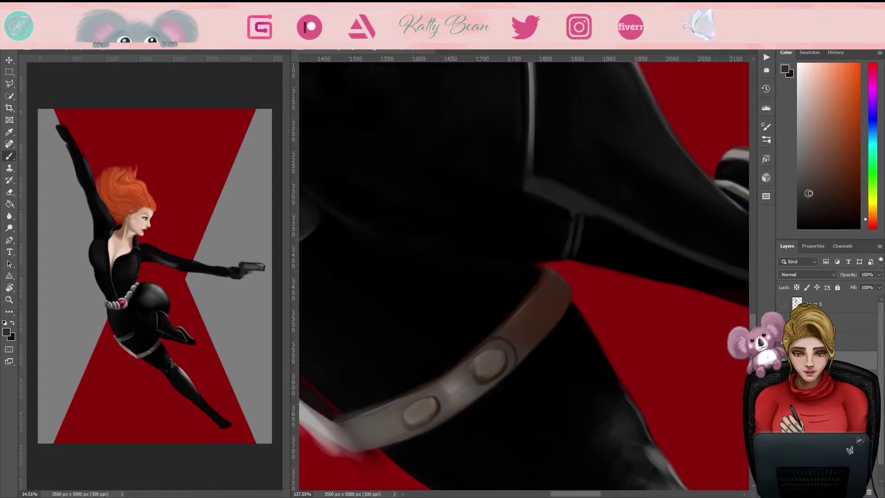
left_click(509, 359, "alt")
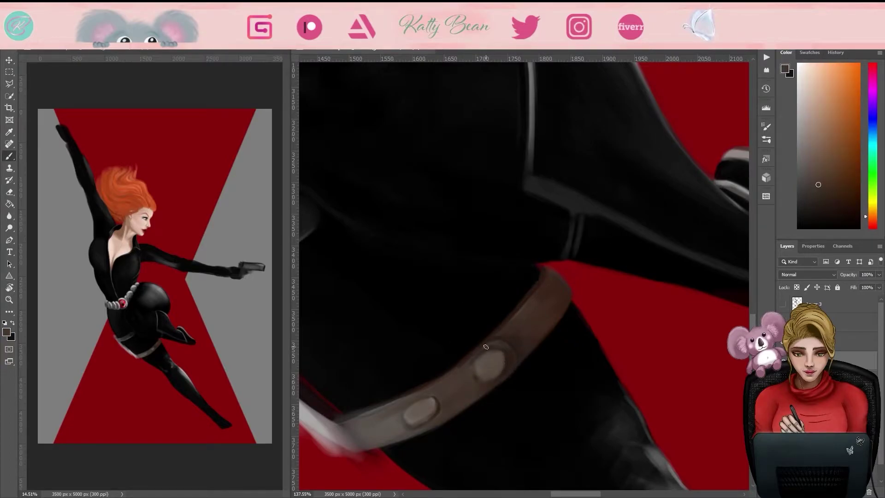
left_click_drag(482, 348, 516, 261)
left_click(525, 275, "alt")
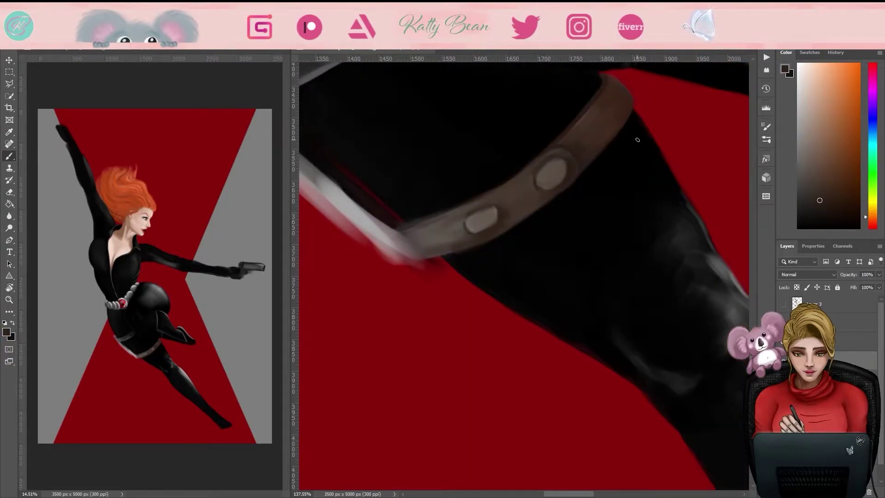
Step: Paint the upper thigh strap brown with sampled tones and sharpen its inner end
left_click_drag(474, 204, 618, 217)
left_click(684, 254, "alt")
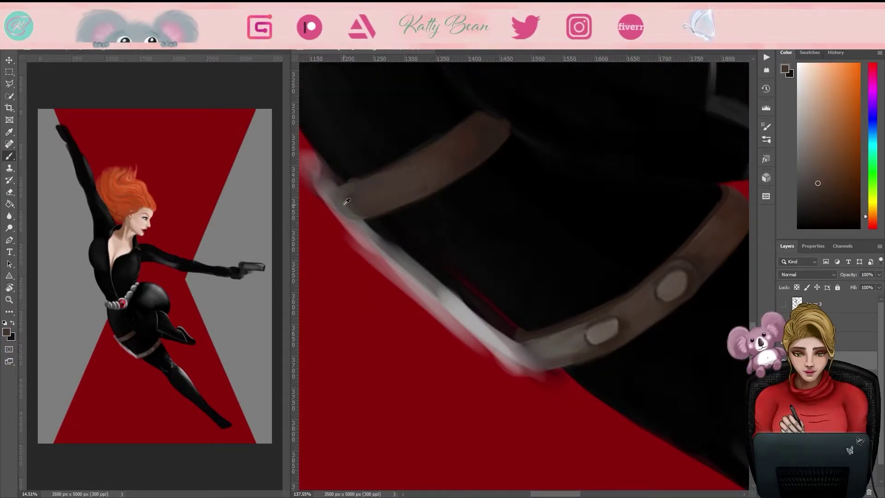
key("e")
key("b")
left_click(488, 203, "alt")
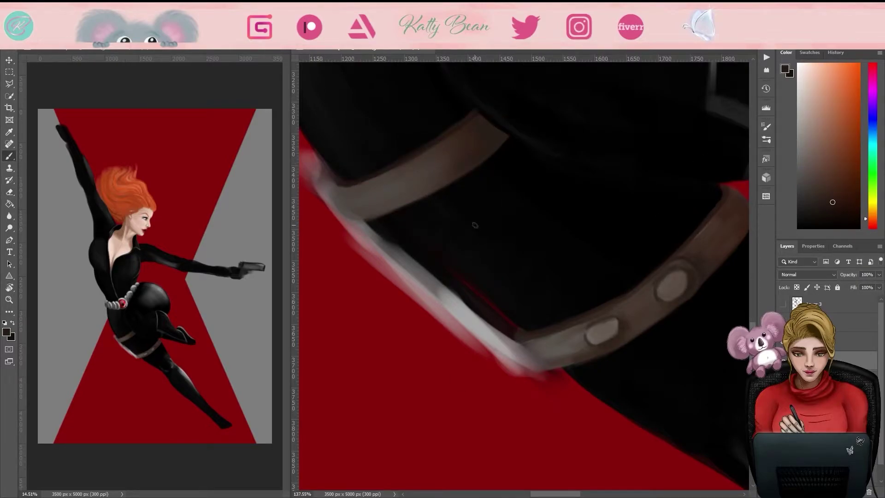
left_click(444, 140, "alt")
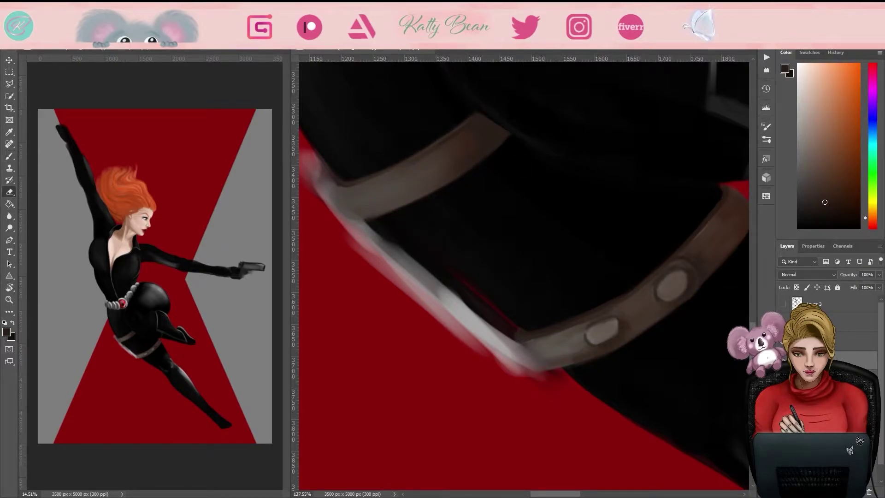
Step: Erase the blurry outer edge of the strip joining the thigh straps and repaint the strip in sampled greyish brown
left_click_drag(416, 327, 490, 277)
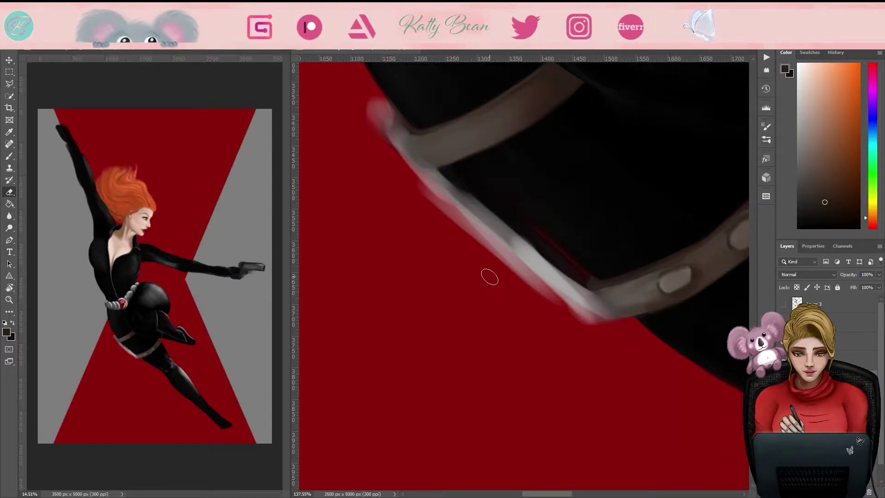
scroll(384, 109, "down", 3)
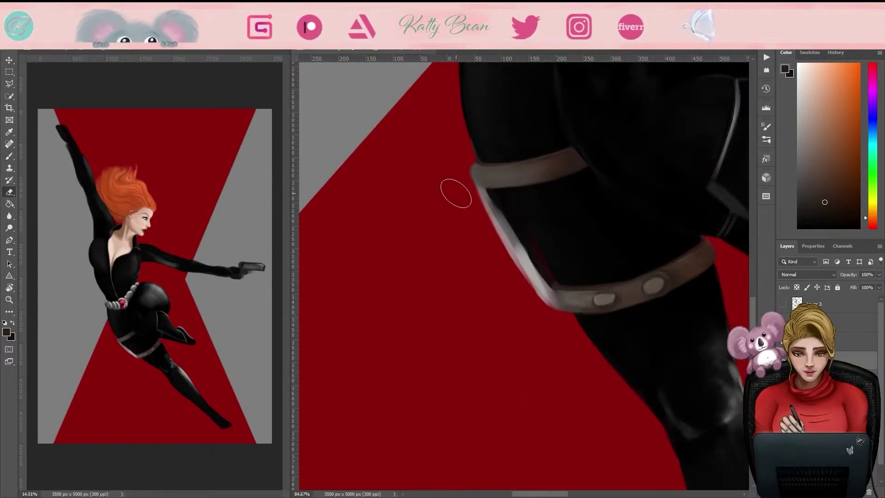
left_click(494, 194, "alt")
mouse_move(496, 193)
left_mouse_down()
mouse_move(658, 229)
mouse_move(575, 253)
mouse_move(420, 352)
mouse_move(406, 392)
mouse_move(472, 166)
mouse_move(406, 392)
mouse_move(514, 243)
mouse_move(481, 264)
left_mouse_up()
left_click(406, 391, "alt")
left_click(481, 264, "alt")
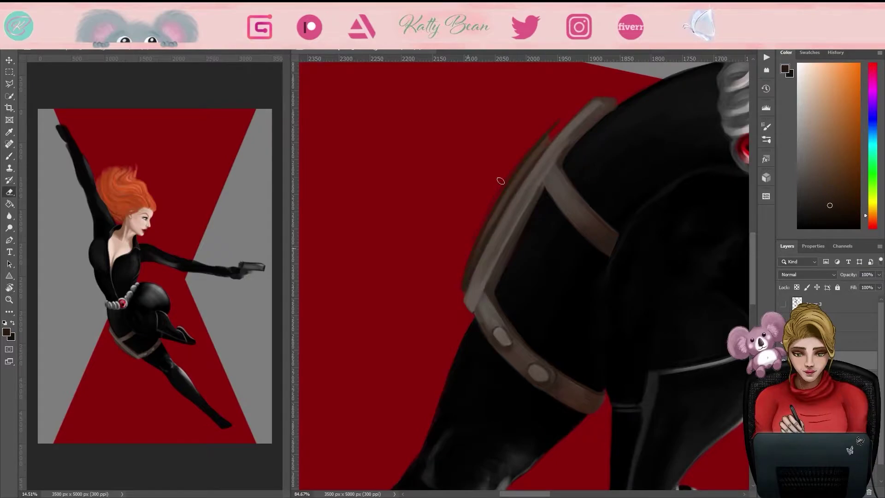
Step: Shade the brown holster strip on the outer thigh with sampled tones and clean up its outer edge
left_click_drag(499, 189, 461, 217)
key("b")
left_click(438, 241, "alt")
mouse_move(482, 185)
left_mouse_down()
mouse_move(461, 231)
mouse_move(405, 273)
mouse_move(405, 158)
mouse_move(505, 283)
left_mouse_up()
key("b")
left_click(504, 283, "alt")
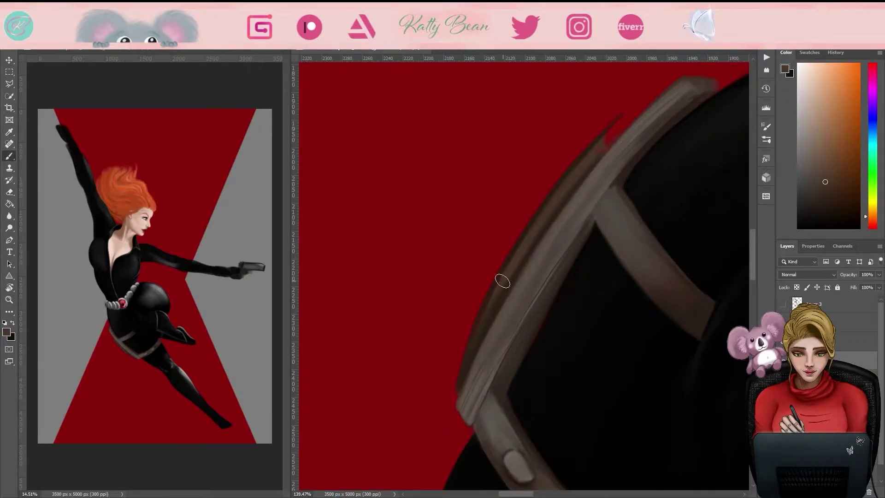
left_click_drag(529, 424, 483, 329)
left_click(461, 273, "alt")
key("ctrl+0")
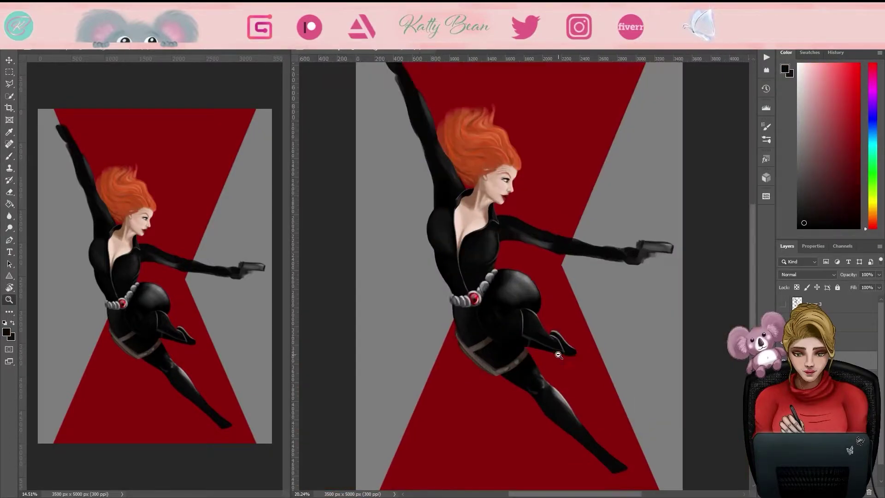
Step: Paint a near-white highlight band along the shin of the extended leg with a grayscale swatch
mouse_move(678, 374)
left_mouse_down()
mouse_move(576, 392)
mouse_move(488, 251)
left_mouse_up()
key("b")
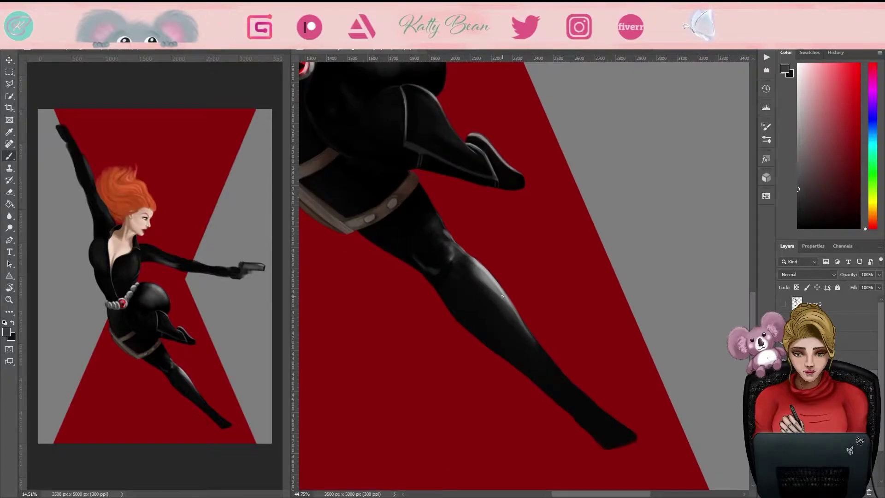
left_click(809, 52)
mouse_move(514, 300)
left_mouse_down()
mouse_move(484, 256)
mouse_move(480, 366)
mouse_move(546, 415)
mouse_move(488, 245)
mouse_move(476, 284)
mouse_move(550, 269)
mouse_move(676, 157)
mouse_move(518, 311)
mouse_move(628, 176)
left_mouse_up()
left_click(806, 176)
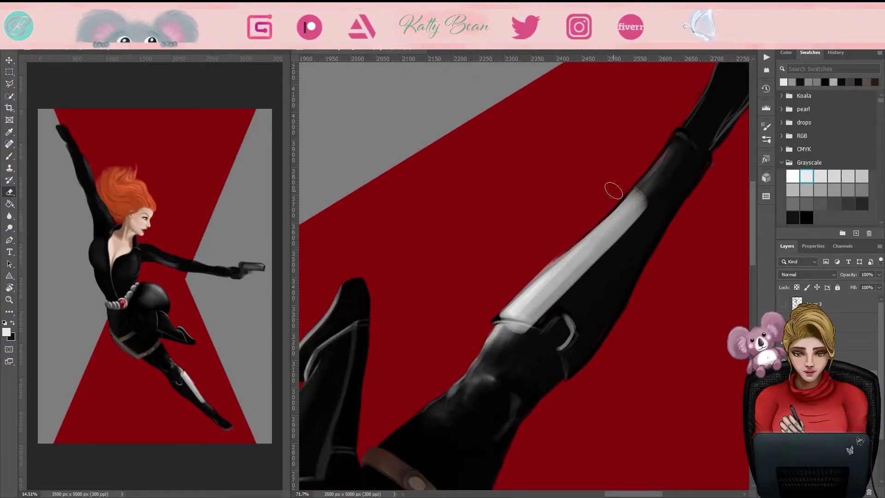
Step: Blend the shin highlight into the black boot and paint its notched cuff with black and grey trim lines
key("e")
left_click(806, 218)
key("z")
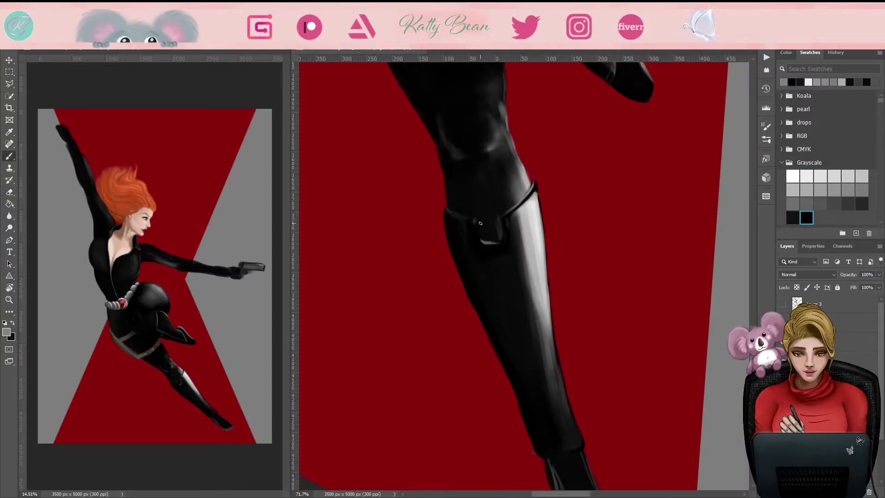
left_click(593, 233)
left_click_drag(494, 187, 528, 274)
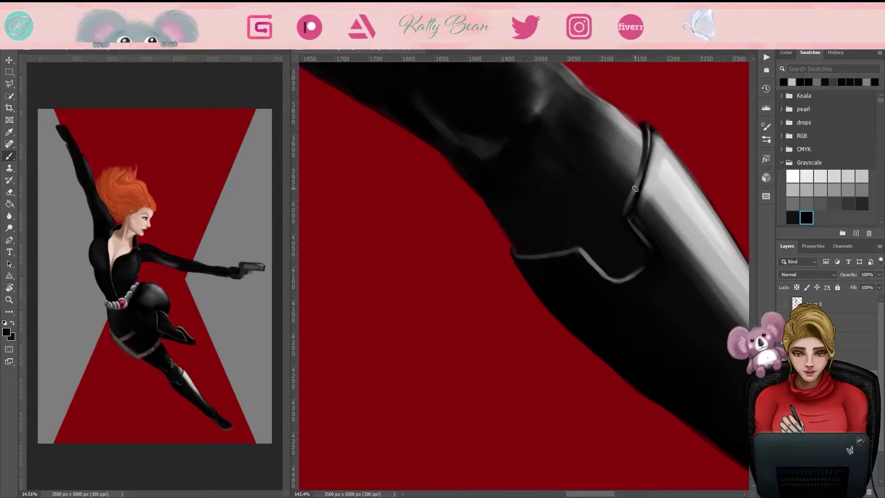
Step: Shape the extended leg's foot and ankle in black and add grey highlights along the instep
key("b")
scroll(494, 316, "down", 4)
mouse_move(494, 316)
left_mouse_down()
mouse_move(549, 269)
mouse_move(597, 280)
left_mouse_up()
key("r")
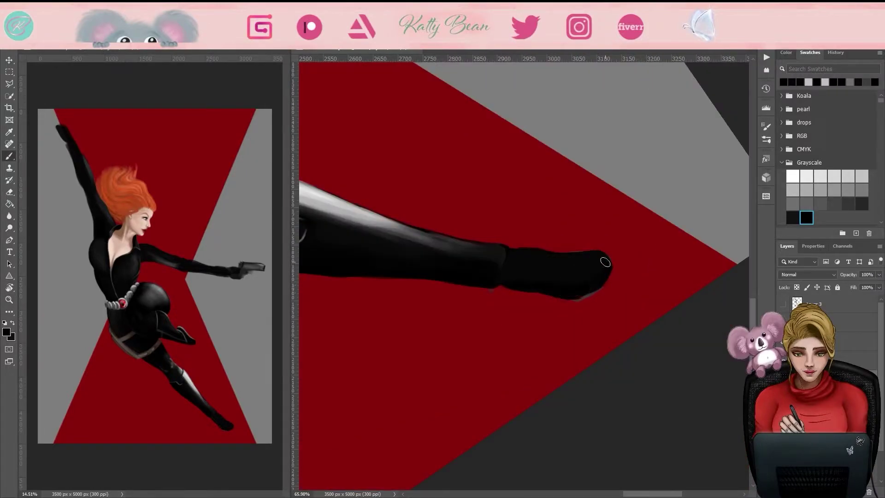
mouse_move(506, 291)
left_mouse_down()
mouse_move(594, 246)
mouse_move(559, 309)
mouse_move(554, 267)
mouse_move(584, 301)
mouse_move(533, 254)
mouse_move(593, 375)
left_mouse_up()
key("b")
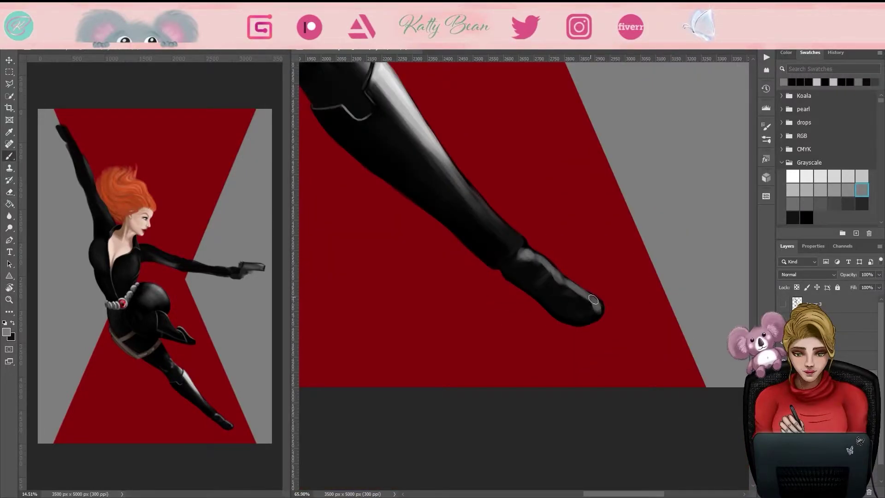
Step: Brighten the highlights on the raised thigh with white and soften their edges
key("ctrl+shift+h")
key("x")
key("e")
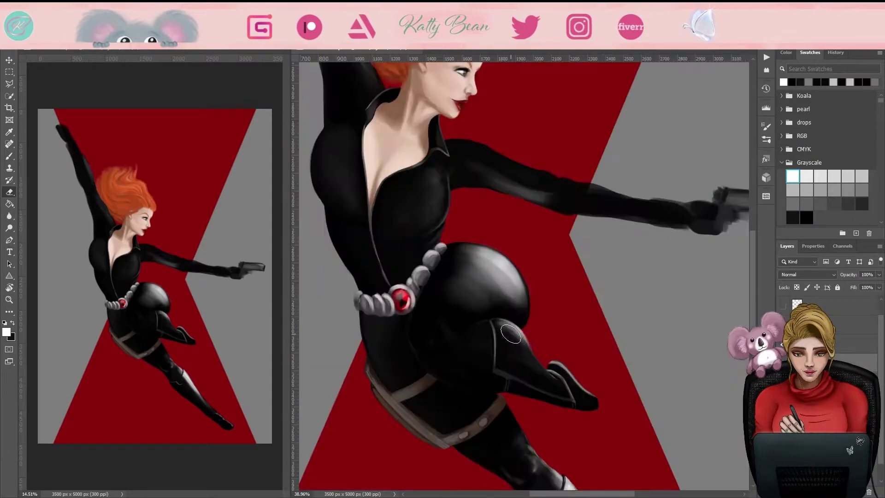
left_click_drag(511, 333, 526, 355)
key("r")
left_click_drag(525, 354, 617, 262)
key("b")
Step: Shade the outstretched upper arm and elbow with black and dark grey
key("ctrl+0")
key("x")
key("b")
scroll(580, 383, "up", 5)
scroll(690, 135, "down", 5)
scroll(524, 268, "up", 4)
key("b")
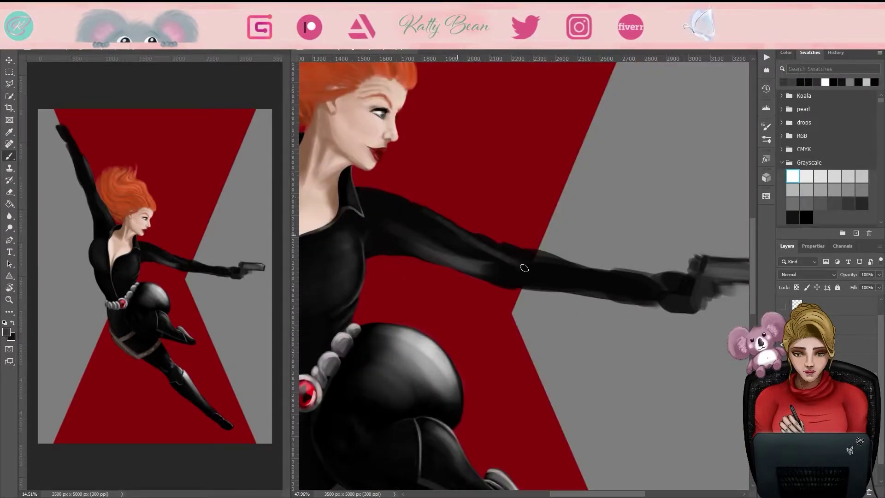
mouse_move(524, 268)
left_mouse_down()
mouse_move(407, 250)
mouse_move(460, 240)
mouse_move(480, 247)
left_mouse_up()
key("r")
key("b")
key("x")
key("r")
key("x")
Step: Define the outstretched forearm in black and paint light grey highlights along its upper edge
left_click(444, 275, "alt")
key("r")
left_click_drag(444, 275, 484, 291)
key("b")
left_click_drag(424, 314, 507, 286)
mouse_move(452, 309)
left_mouse_down()
mouse_move(493, 295)
mouse_move(415, 308)
mouse_move(503, 272)
left_mouse_up()
left_click_drag(410, 313, 511, 265)
left_click(828, 174)
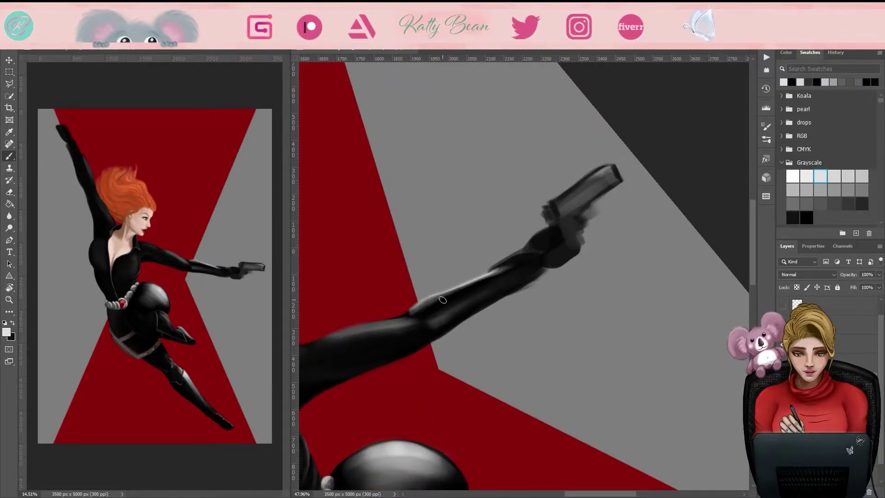
Step: Paint white highlights along the outstretched arm's upper edge and deepen the forearm's shadows with black
left_click(793, 176)
left_click_drag(438, 300, 578, 267)
mouse_move(479, 304)
left_mouse_down()
mouse_move(570, 282)
mouse_move(576, 266)
left_mouse_up()
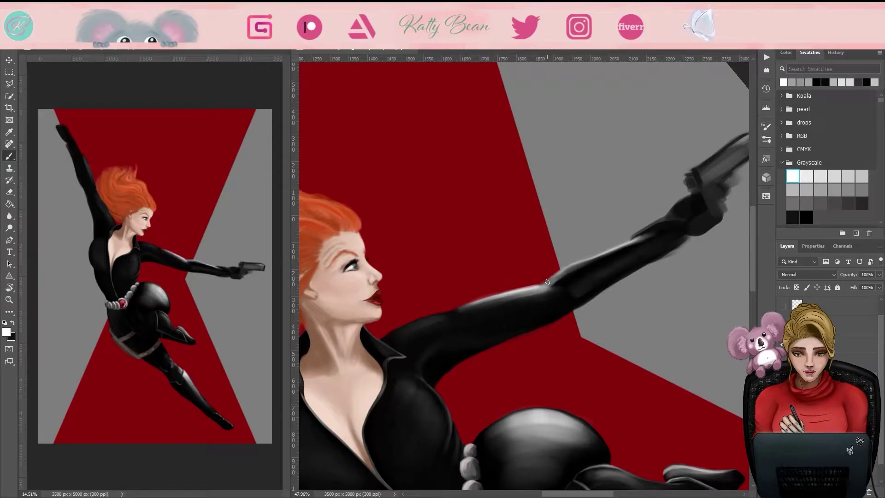
mouse_move(437, 317)
left_mouse_down()
mouse_move(400, 327)
mouse_move(503, 295)
left_mouse_up()
left_click_drag(396, 337, 612, 267)
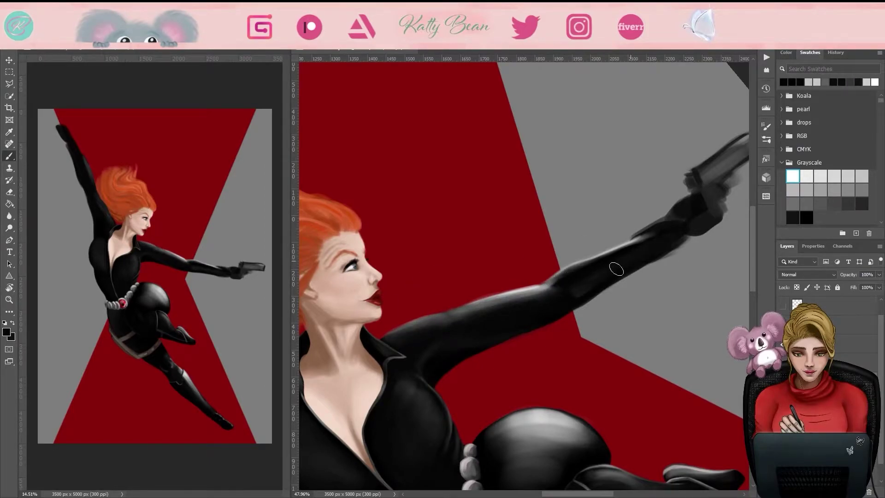
left_click_drag(461, 318, 560, 288)
left_click_drag(663, 242, 544, 301)
Step: Shape the gun hand's knuckles and curled fingers with black and sampled grey tones
key("z")
left_click_drag(599, 152, 642, 149)
left_click(688, 371, "alt")
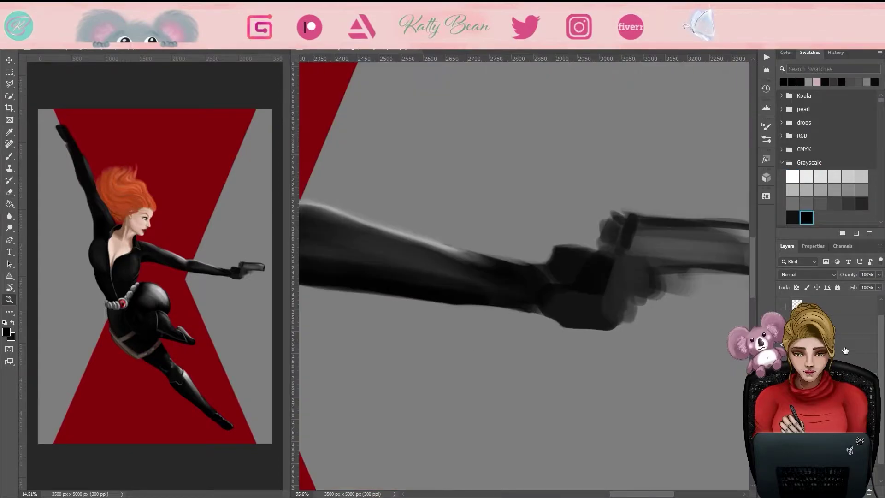
key("b")
left_click_drag(553, 271, 613, 281)
key("b")
left_click(598, 292, "alt")
mouse_move(553, 265)
left_mouse_down()
mouse_move(599, 295)
mouse_move(618, 288)
left_mouse_up()
left_click(570, 275, "alt")
left_click_drag(599, 281, 516, 244)
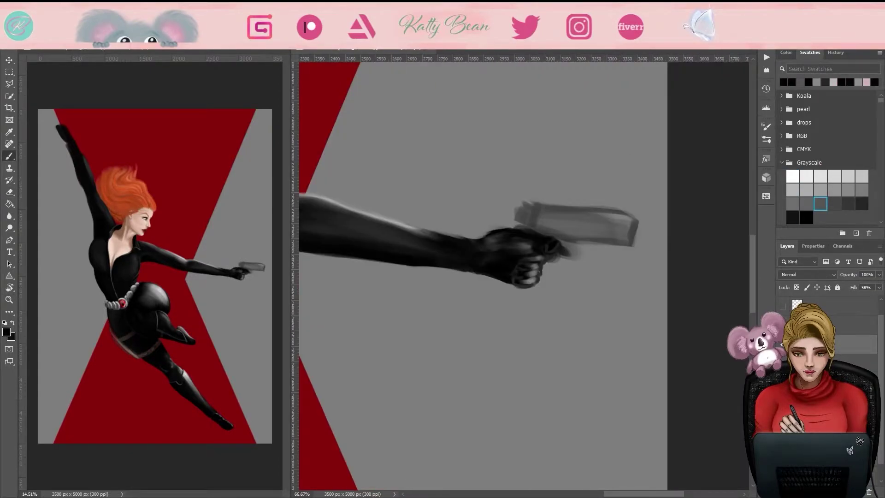
Step: Set the pistol layer's fill to 100%, clear the rough pistol and repaint it in grey and black
left_click(866, 287)
type("100")
key("Return")
key("Delete")
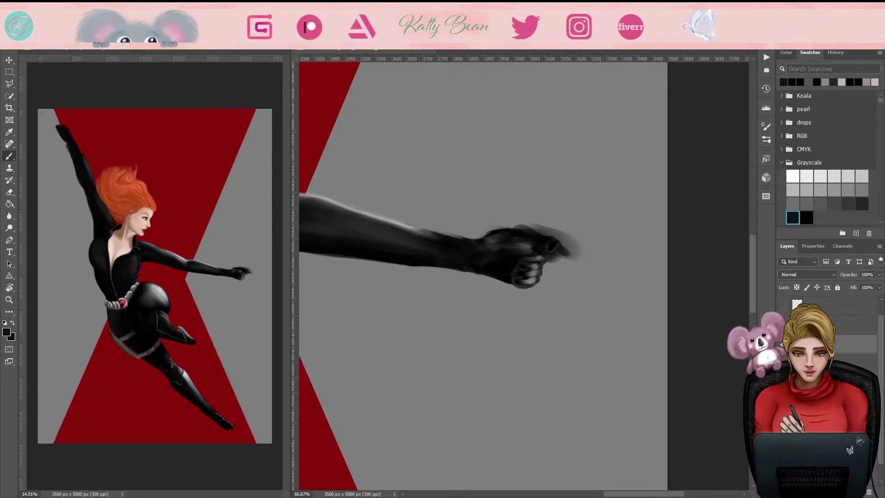
left_click_drag(530, 207, 640, 240)
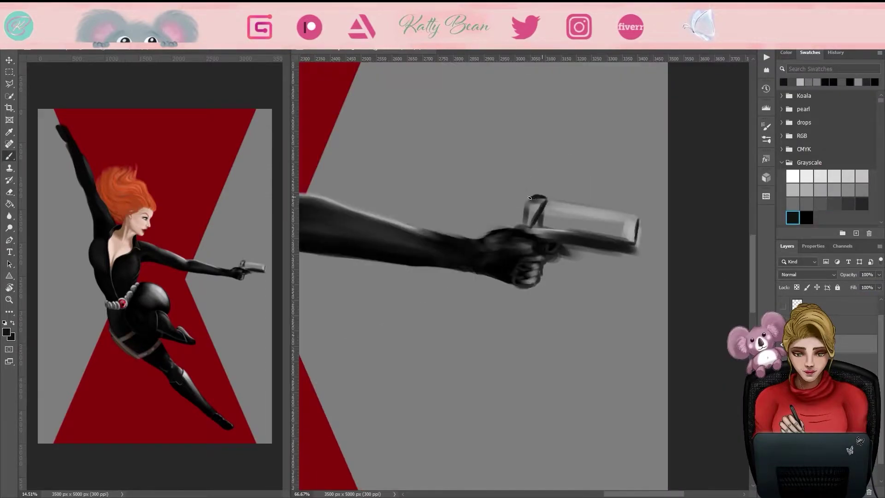
Step: Shade the pistol's slide in dark grey, define its rear end in black and erase the uneven edges
key("z")
mouse_move(599, 260)
left_mouse_down()
mouse_move(635, 264)
mouse_move(530, 221)
left_mouse_up()
key("r")
key("b")
left_click_drag(415, 295, 530, 240)
key("e")
mouse_move(424, 331)
left_mouse_down()
mouse_move(544, 267)
mouse_move(475, 336)
mouse_move(530, 286)
mouse_move(516, 249)
mouse_move(506, 290)
mouse_move(410, 211)
left_mouse_up()
key("b")
key("F6")
key("r")
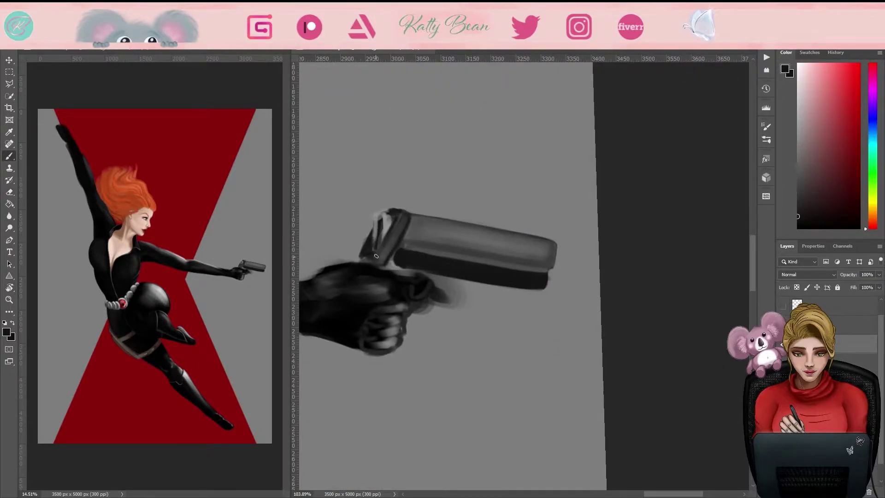
Step: Refine the pistol's slide and muzzle edges with grey highlights and a black lower frame
key("r")
left_click_drag(555, 276, 530, 193)
key("b")
key("x")
left_click_drag(489, 258, 563, 157)
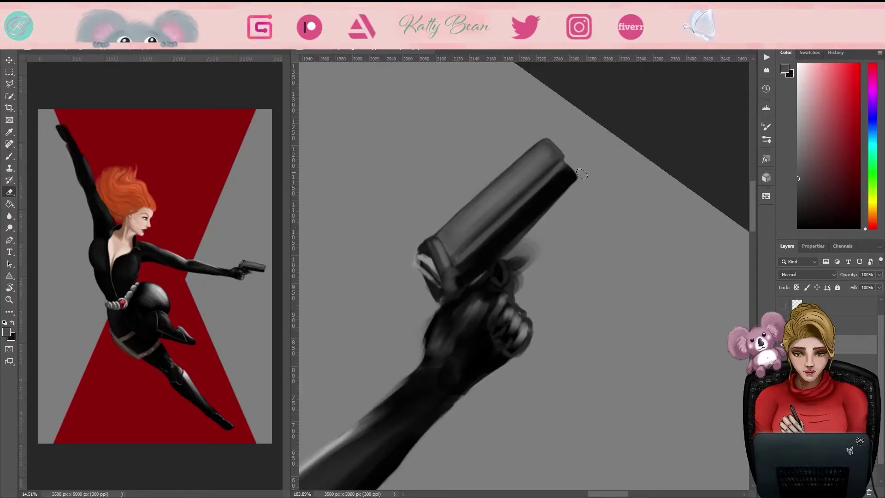
key("r")
key("b")
key("x")
mouse_move(562, 205)
left_mouse_down()
mouse_move(495, 219)
mouse_move(488, 193)
mouse_move(433, 166)
left_mouse_up()
Step: Develop the pistol's rear detailing and paint its grip in grey over the hand
key("r")
left_click(433, 323, "alt")
key("r")
mouse_move(516, 240)
left_mouse_down()
mouse_move(468, 195)
mouse_move(489, 203)
mouse_move(434, 184)
mouse_move(450, 107)
left_mouse_up()
key("b")
key("x")
key("r")
key("b")
left_click(429, 185, "alt")
key("b")
left_click(576, 152, "alt")
mouse_move(415, 258)
left_mouse_down()
mouse_move(461, 300)
mouse_move(468, 282)
mouse_move(502, 269)
left_mouse_up()
Step: Add serrations to the pistol's slide and light grey accents along its edges
key("r")
key("e")
key("x")
key("r")
mouse_move(422, 242)
left_mouse_down()
mouse_move(523, 272)
mouse_move(559, 237)
mouse_move(450, 161)
mouse_move(479, 159)
left_mouse_up()
key("b")
key("x")
key("r")
left_click_drag(479, 159, 554, 104)
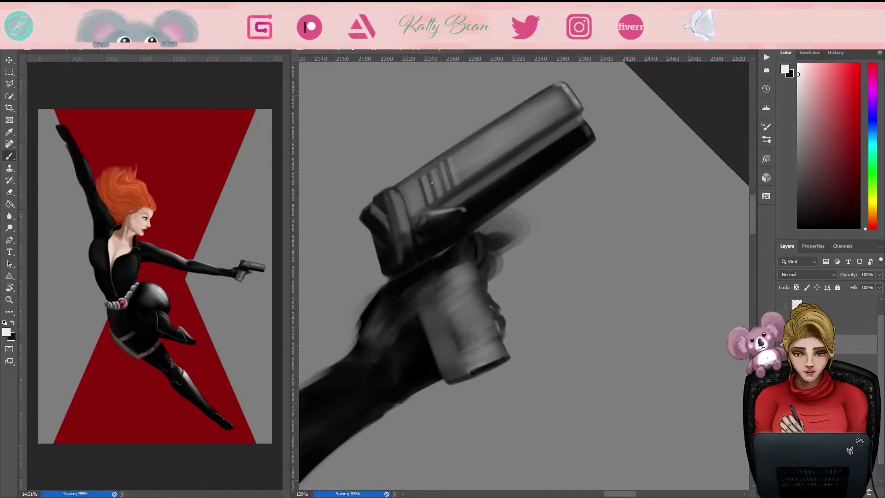
left_click(422, 176, "alt")
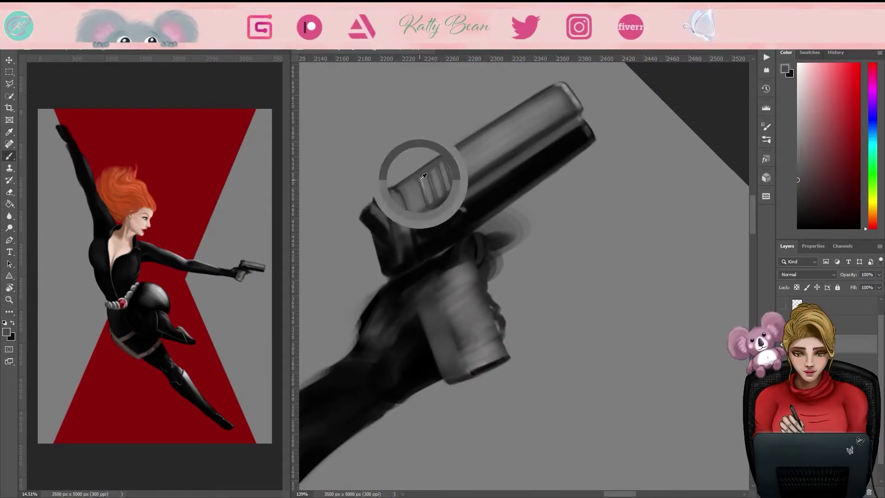
Step: Isolate the pistol from the suit and paint a black trigger guard beneath its frame
key("z")
mouse_move(582, 118)
left_mouse_down()
mouse_move(553, 249)
mouse_move(575, 247)
left_mouse_up()
key("r")
key("e")
key("x")
left_click_drag(710, 140, 556, 198)
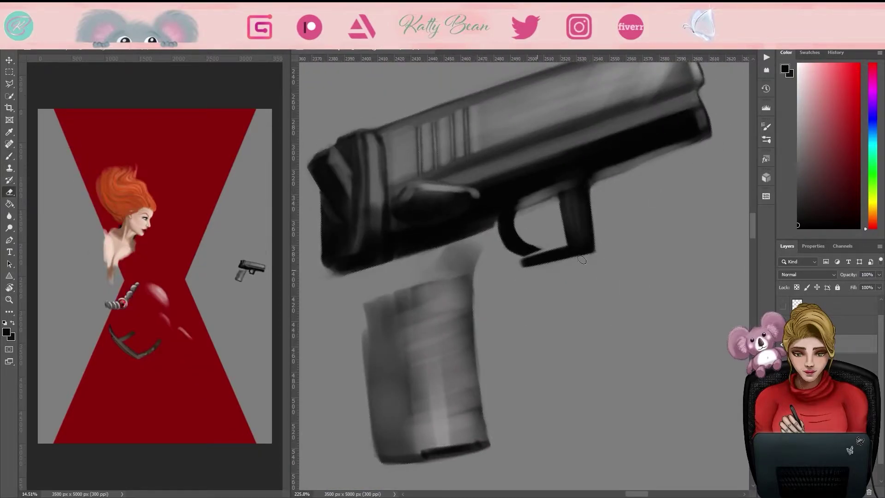
key("ctrl+z")
Step: Darken the pistol's grip, give it a crosshatched texture and show the suit again
mouse_move(433, 452)
left_mouse_down()
mouse_move(428, 369)
mouse_move(391, 300)
mouse_move(450, 272)
mouse_move(493, 221)
mouse_move(500, 276)
mouse_move(629, 246)
left_mouse_up()
key("ctrl+minus")
key("x")
key("Escape")
mouse_move(570, 282)
left_mouse_down()
mouse_move(599, 322)
mouse_move(657, 365)
mouse_move(523, 373)
mouse_move(507, 323)
left_mouse_up()
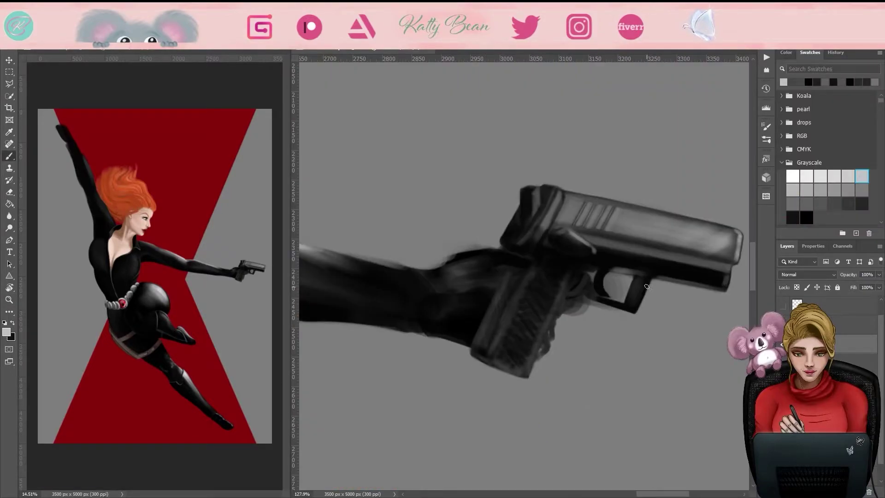
Step: Paint the gun hand's thumb over the pistol in black and add grey highlights to the back of the hand
left_click(793, 218)
key("ctrl+0")
key("z")
left_click(642, 263)
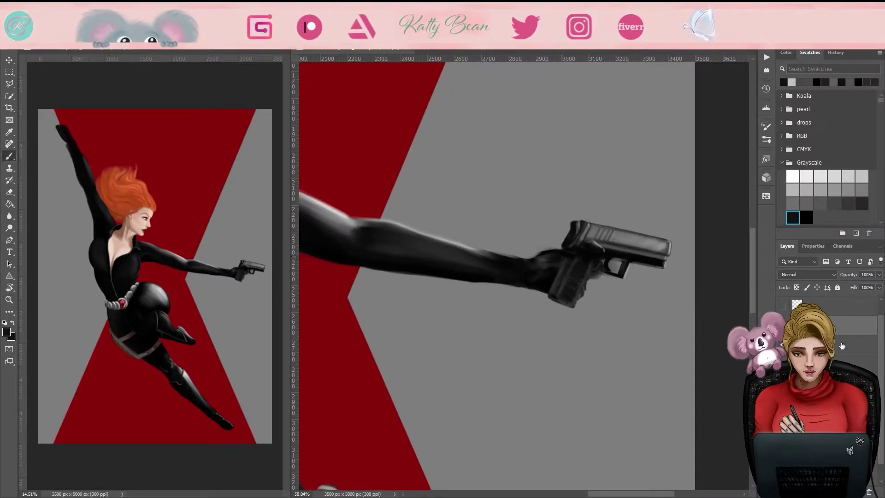
left_click(792, 204)
scroll(535, 194, "up", 2)
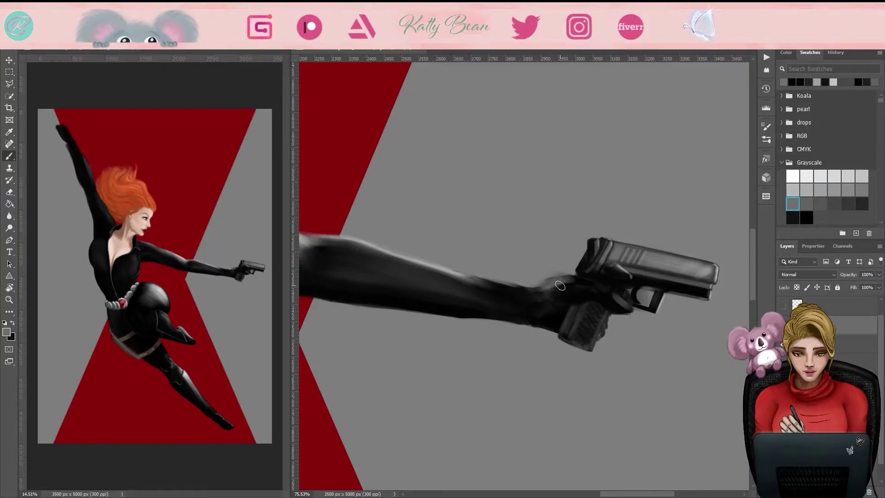
key("x")
key("e")
left_click_drag(833, 325, 833, 347)
Step: Paint the fingers wrapped around the pistol's grip in black with light grey highlights
key("r")
left_click_drag(523, 276, 606, 191)
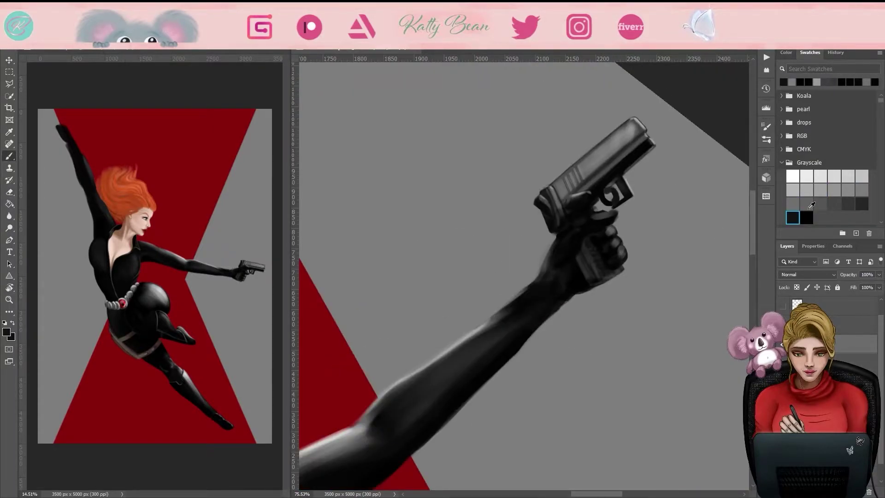
key("Escape")
key("ctrl+0")
key("x")
key("z")
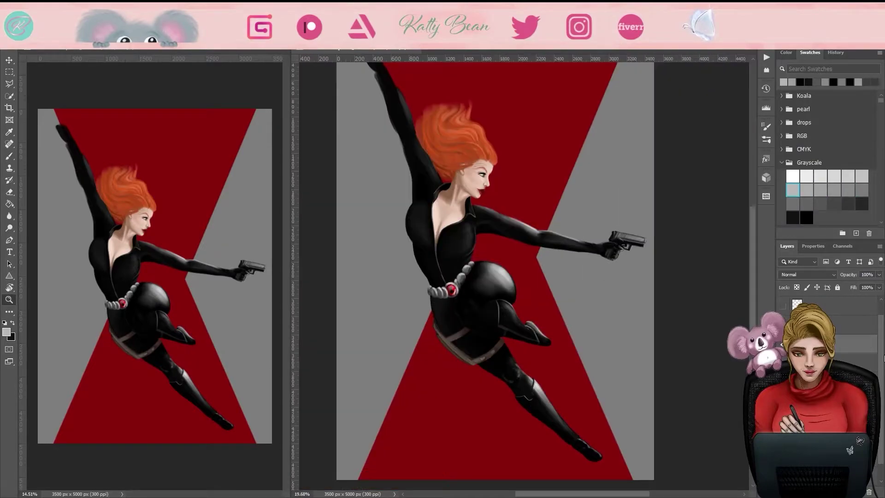
Step: Block in a gold bracelet with darker horizontal stripes on the outstretched wrist
left_click(613, 249)
key("ctrl+0")
left_click(600, 245)
key("b")
mouse_move(562, 265)
left_mouse_down()
mouse_move(597, 276)
mouse_move(580, 290)
left_mouse_up()
key("ctrl+d")
key("b")
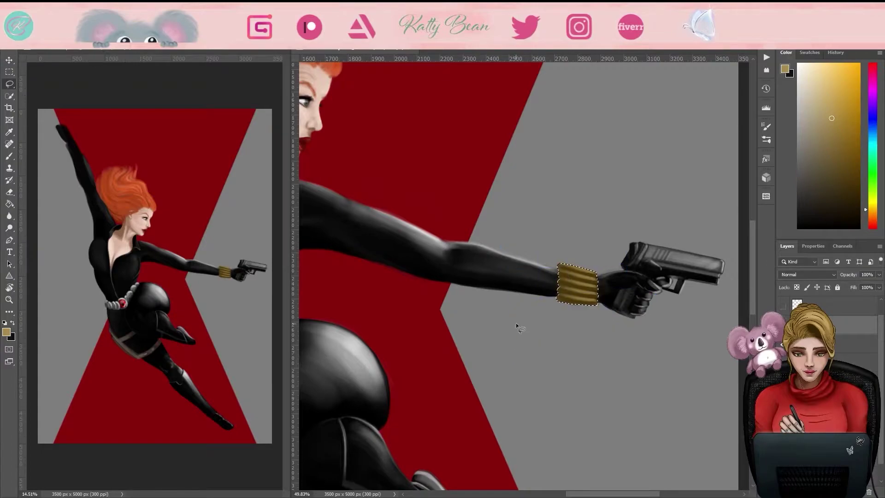
Step: Shade the bracelet's stripes into rounded ribs with sampled light and dark gold tones
scroll(579, 249, "up", 5)
left_click(535, 217, "alt")
mouse_move(575, 234)
left_mouse_down()
mouse_move(533, 276)
mouse_move(555, 173)
mouse_move(561, 200)
mouse_move(502, 224)
left_mouse_up()
left_click(561, 200, "alt")
left_click(570, 204, "alt")
left_click_drag(605, 292, 584, 230)
scroll(450, 236, "up", 3)
key("e")
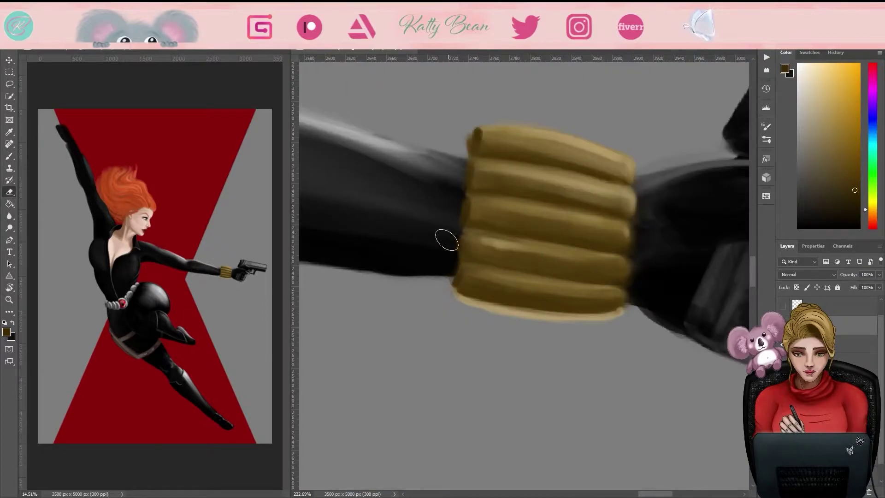
Step: Contour the ends of the bracelet's ribs with dark brown and clean up the outer edges
left_click_drag(653, 231, 407, 332)
left_click(406, 333, "alt")
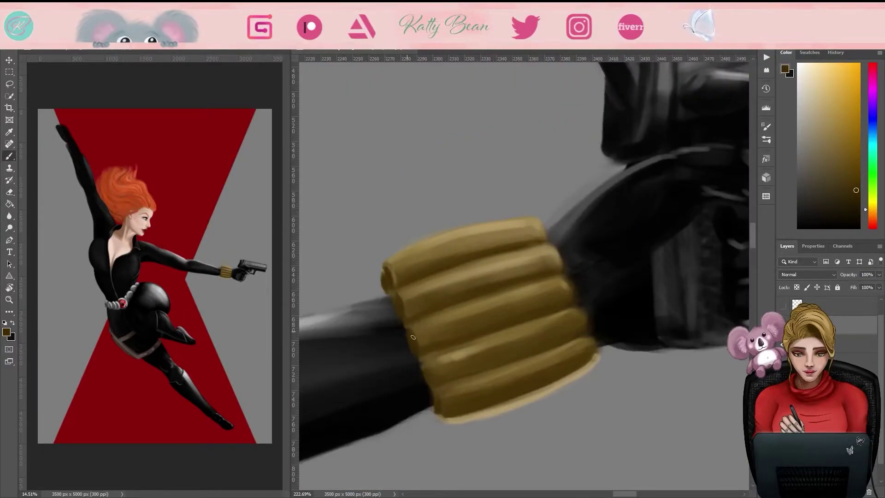
left_click_drag(632, 293, 616, 260)
key("e")
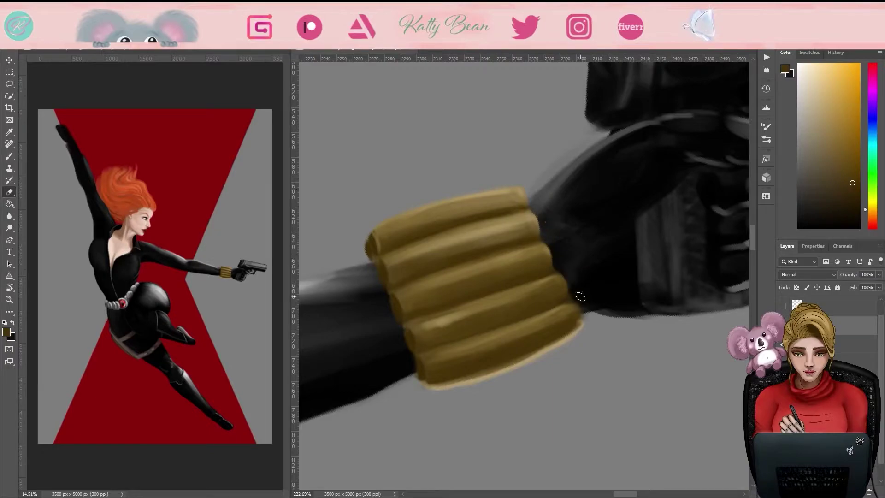
left_click(505, 187, "alt")
mouse_move(505, 187)
left_mouse_down()
mouse_move(496, 222)
mouse_move(486, 213)
mouse_move(543, 244)
mouse_move(426, 325)
mouse_move(514, 278)
mouse_move(492, 289)
mouse_move(467, 245)
mouse_move(457, 362)
left_mouse_up()
Step: Select the gold bracelet with the Lasso tool and adjust its shape on the wrist
scroll(484, 300, "down", 5)
scroll(484, 309, "up", 4)
key("l")
left_click_drag(382, 272, 384, 334)
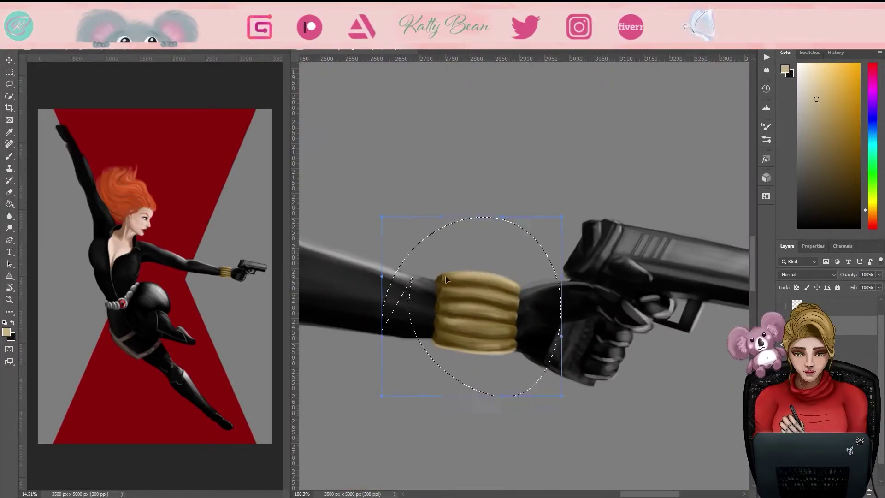
key("Delete")
key("ctrl+d")
Step: Repaint the bracelet's ribs in gold with dark brown shadows between them
key("b")
left_click_drag(484, 355, 521, 306)
mouse_move(629, 298)
left_mouse_down()
mouse_move(549, 275)
mouse_move(553, 267)
left_mouse_up()
mouse_move(553, 267)
left_mouse_down()
mouse_move(612, 241)
mouse_move(543, 212)
left_mouse_up()
left_click_drag(544, 212, 502, 203)
left_click(810, 52)
mouse_move(484, 240)
left_mouse_down()
mouse_move(510, 211)
mouse_move(529, 225)
mouse_move(500, 252)
left_mouse_up()
key("F6")
mouse_move(484, 180)
left_mouse_down()
mouse_move(512, 232)
mouse_move(576, 258)
left_mouse_up()
left_click_drag(599, 277, 546, 283)
left_click_drag(535, 332, 569, 341)
mouse_move(569, 341)
left_mouse_down()
mouse_move(599, 277)
mouse_move(576, 299)
mouse_move(507, 207)
mouse_move(523, 270)
mouse_move(576, 277)
mouse_move(641, 313)
left_mouse_up()
Step: Add pale cream highlights along the gold bracelet's ribs
left_click(810, 52)
key("F6")
left_click(809, 52)
key("F6")
left_click(595, 276, "alt")
left_click_drag(544, 254, 636, 295)
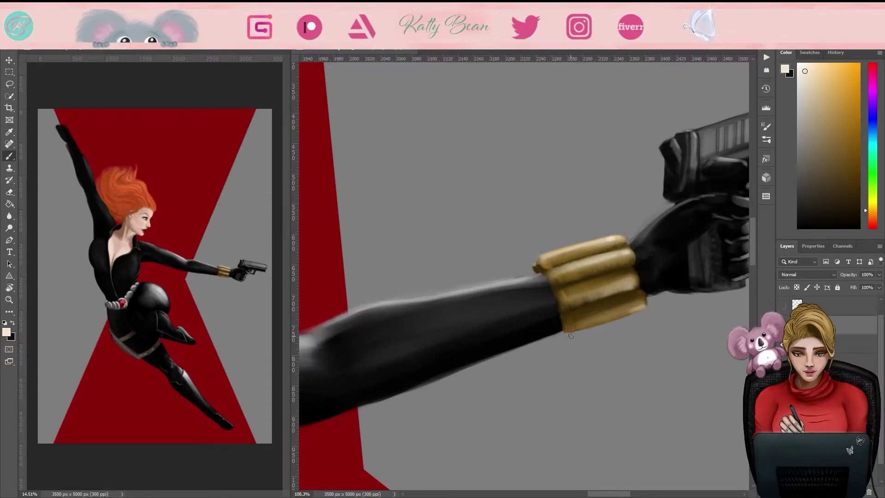
left_click(628, 229, "alt")
Step: Transform the selected bracelet to fit the wrist and touch up its edge with brown
mouse_move(530, 276)
left_mouse_down()
mouse_move(507, 207)
mouse_move(524, 270)
left_mouse_up()
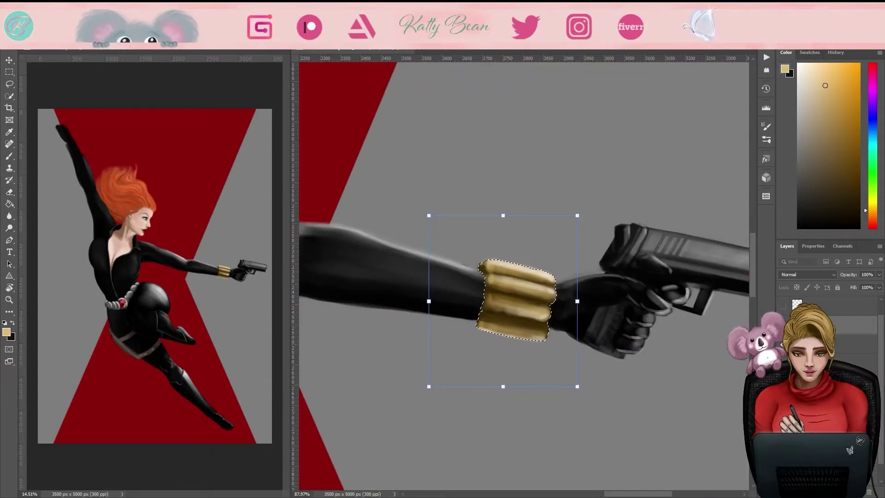
scroll(482, 286, "up", 3)
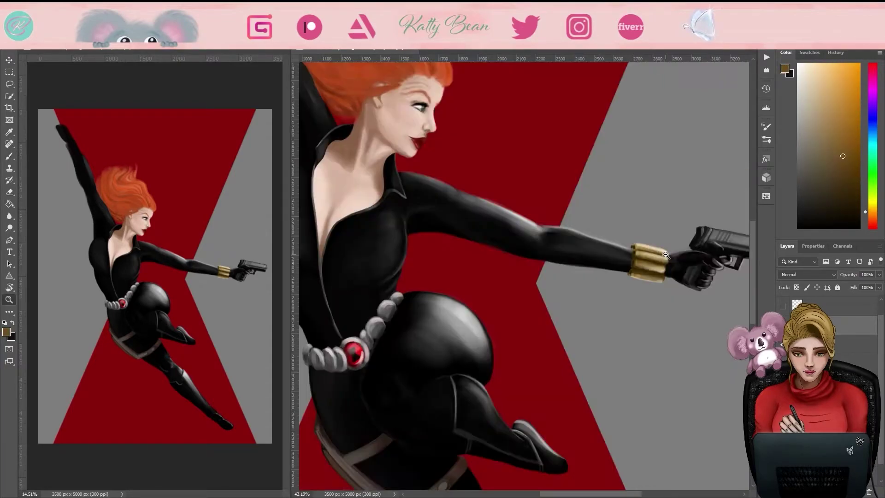
scroll(528, 195, "down", 3)
scroll(539, 238, "up", 2)
left_click(539, 238, "alt")
Step: Transform the bracelet and gun hand so the pistol points horizontally
key("ctrl+0")
scroll(604, 271, "up", 4)
key("ctrl+0")
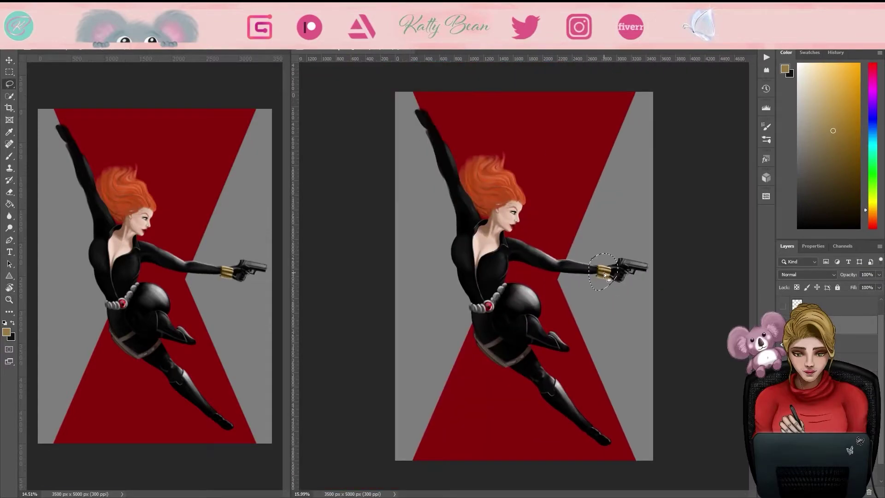
scroll(617, 277, "up", 3)
key("ctrl+t")
left_click_drag(583, 313, 600, 311)
key("Return")
key("ctrl+0")
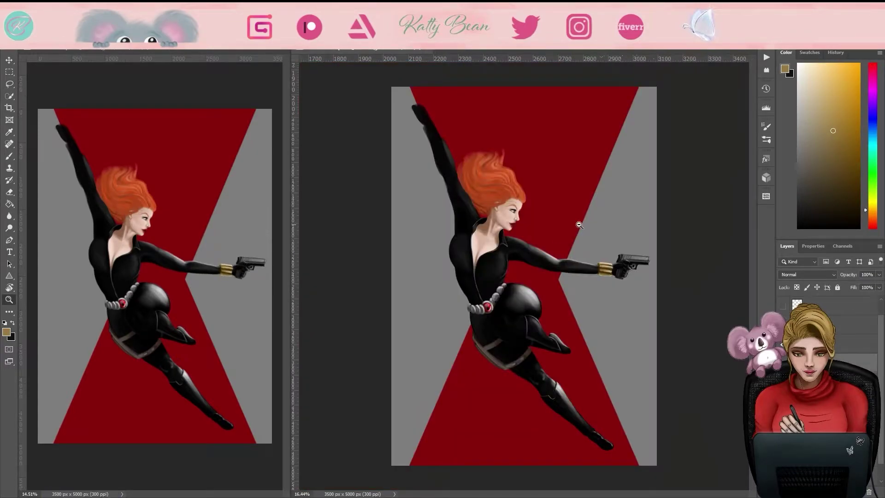
Step: Shade the raised upper arm and shoulder beside the collar with near-black and sampled dark tones
scroll(524, 252, "up", 3)
left_click(810, 52)
left_click(792, 218)
scroll(524, 252, "up", 2)
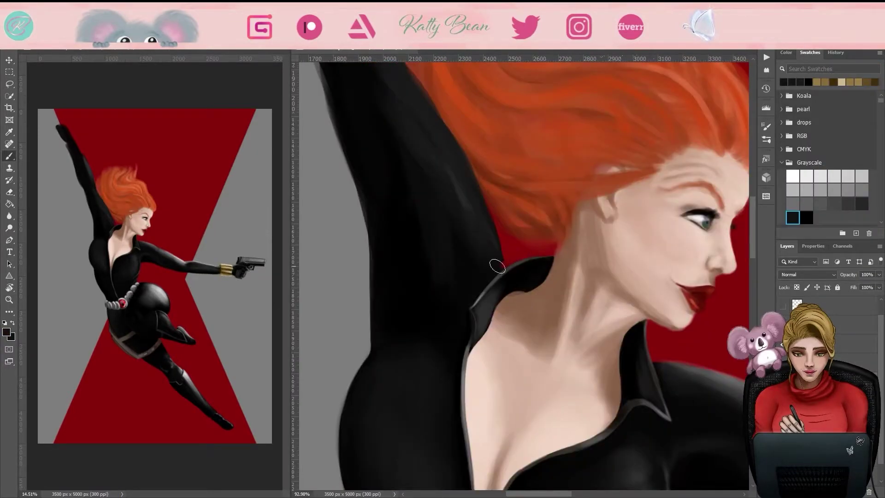
left_click(497, 248, "alt")
scroll(496, 248, "up", 2)
Step: Refine the raised arm's contour from wrist to shoulder by erasing its rough outer edges
scroll(509, 327, "down", 4)
key("e")
mouse_move(460, 125)
left_mouse_down()
mouse_move(479, 235)
mouse_move(460, 323)
left_mouse_up()
left_click_drag(368, 69, 489, 433)
left_click_drag(461, 318, 470, 389)
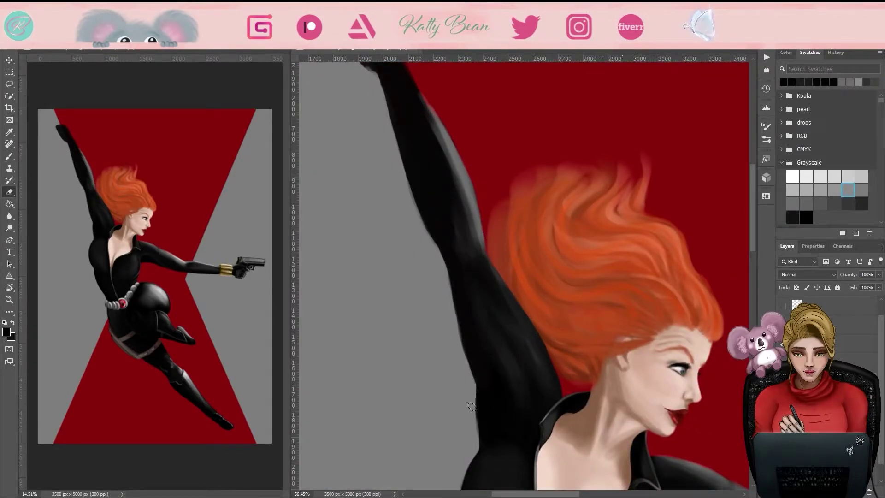
Step: Place a copy of the gold bracelet on the raised wrist and transform it to follow the arm
key("ctrl+0")
scroll(445, 343, "up", 2)
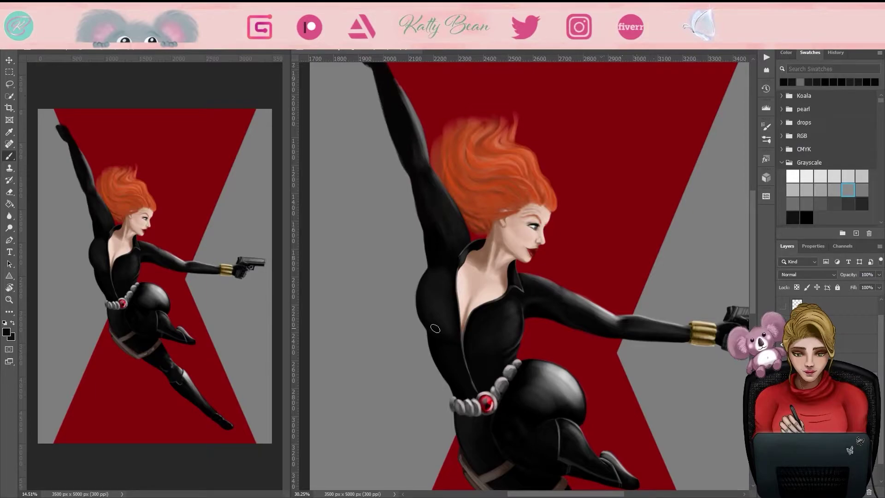
scroll(507, 276, "up", 3)
left_click_drag(429, 222, 428, 175)
scroll(418, 246, "up", 2)
key("Return")
key("ctrl+d")
left_click_drag(418, 246, 394, 206)
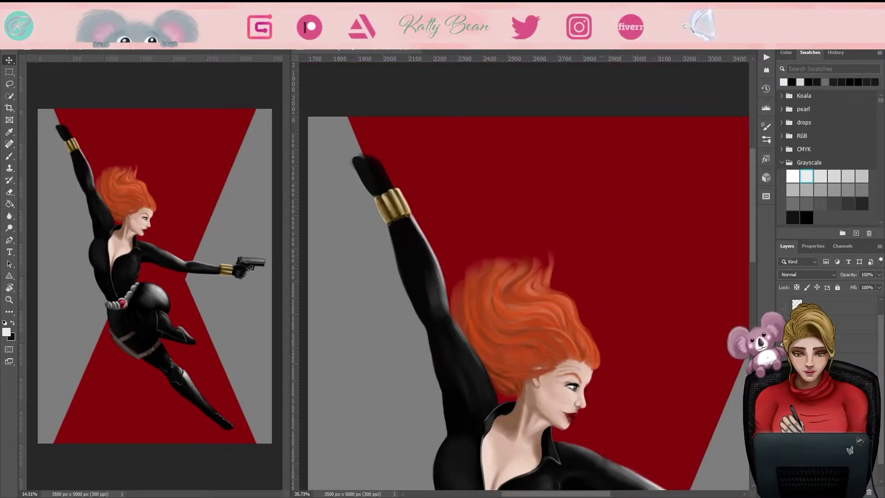
Step: Select part of the raised wrist's bracelet and adjust its shape to fit the forearm
left_click_drag(397, 239, 417, 318)
key("l")
left_click_drag(423, 193, 442, 207)
key("Return")
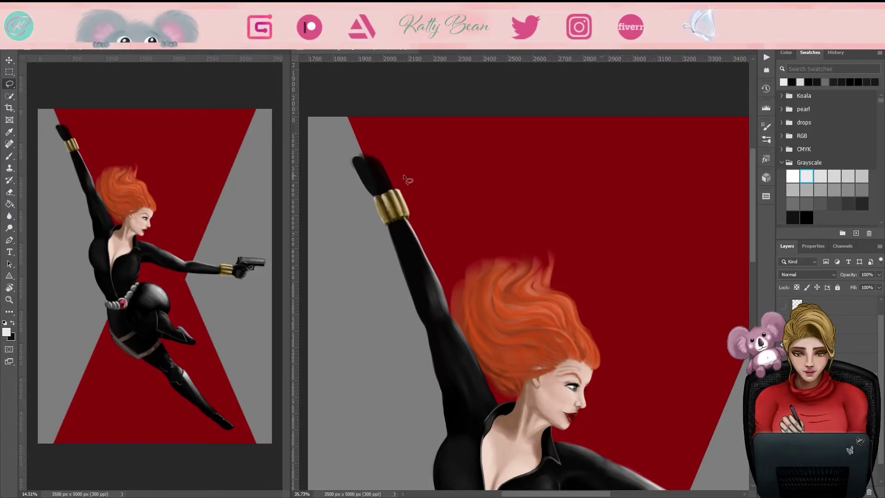
key("ctrl+d")
Step: Try painting a clenched gloved fist above the raised bracelet, then select and delete it
key("b")
left_click(382, 183, "alt")
scroll(356, 152, "up", 3)
left_click_drag(350, 157, 378, 194)
mouse_move(368, 120)
left_mouse_down()
mouse_move(350, 97)
mouse_move(396, 168)
left_mouse_up()
key("e")
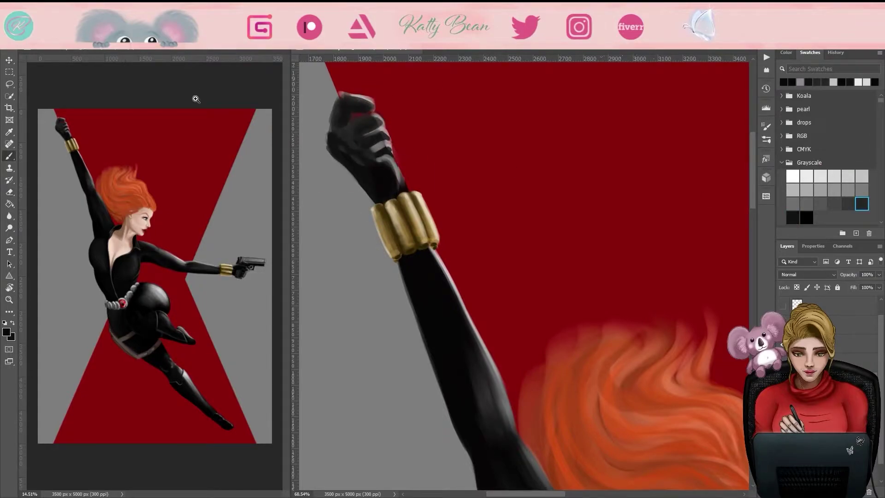
left_click_drag(351, 115, 373, 165)
key("l")
left_click_drag(364, 136, 426, 240)
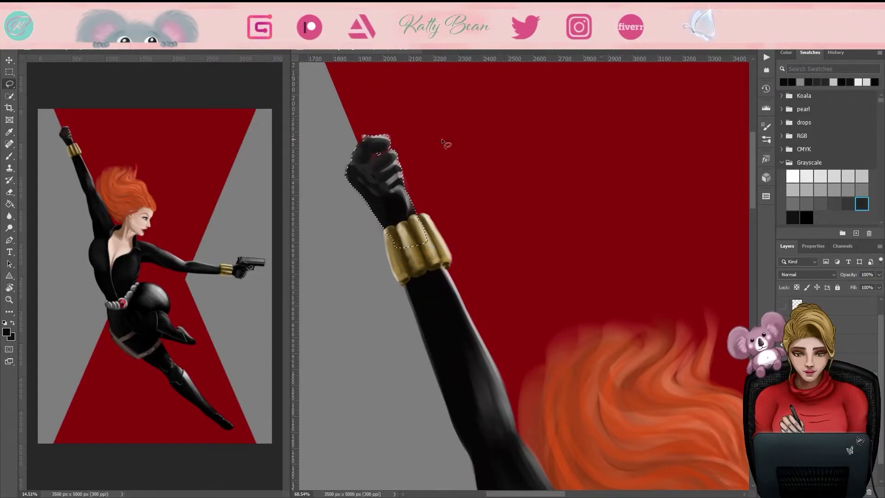
key("Delete")
key("ctrl+d")
Step: Try painting the raised gloved hand in near-black with its fingers spread upward, erasing around its outline
key("b")
scroll(489, 425, "down", 3)
scroll(490, 424, "up", 3)
mouse_move(414, 166)
left_mouse_down()
mouse_move(453, 188)
mouse_move(421, 147)
left_mouse_up()
left_click(820, 189)
left_click(793, 217)
mouse_move(406, 184)
left_mouse_down()
mouse_move(429, 147)
mouse_move(400, 176)
left_mouse_up()
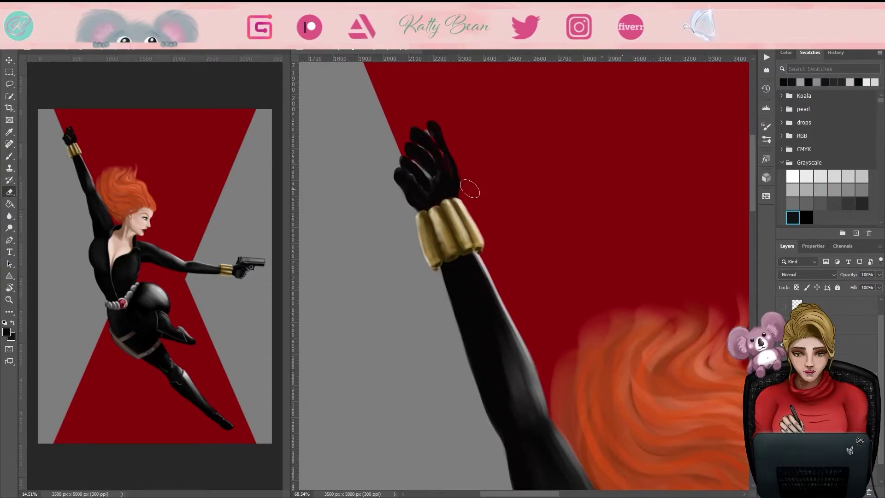
left_click_drag(470, 187, 392, 184)
Step: Repaint the raised gloved hand with curled fingers in black, add grey and near-white highlights, and clean its outline
key("b")
left_click_drag(424, 212, 456, 263)
left_click(807, 217)
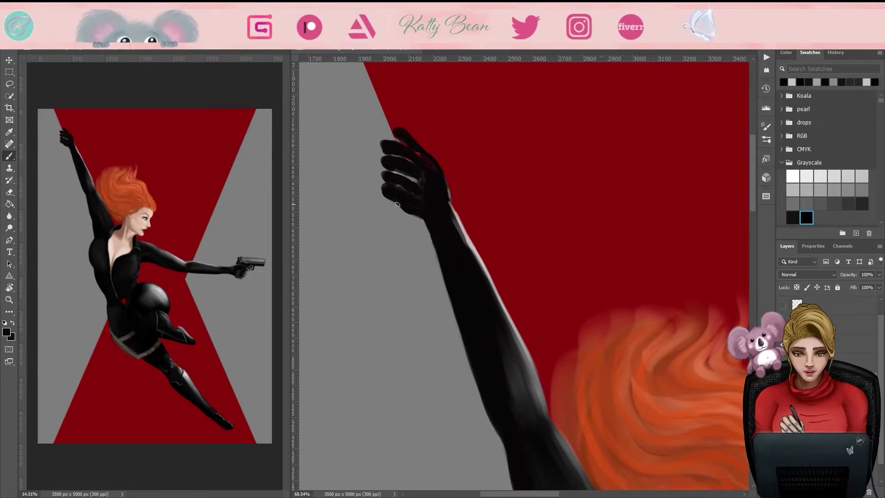
left_click_drag(393, 200, 438, 217)
left_click(807, 203)
mouse_move(405, 138)
left_mouse_down()
mouse_move(442, 194)
mouse_move(424, 166)
mouse_move(424, 189)
left_mouse_up()
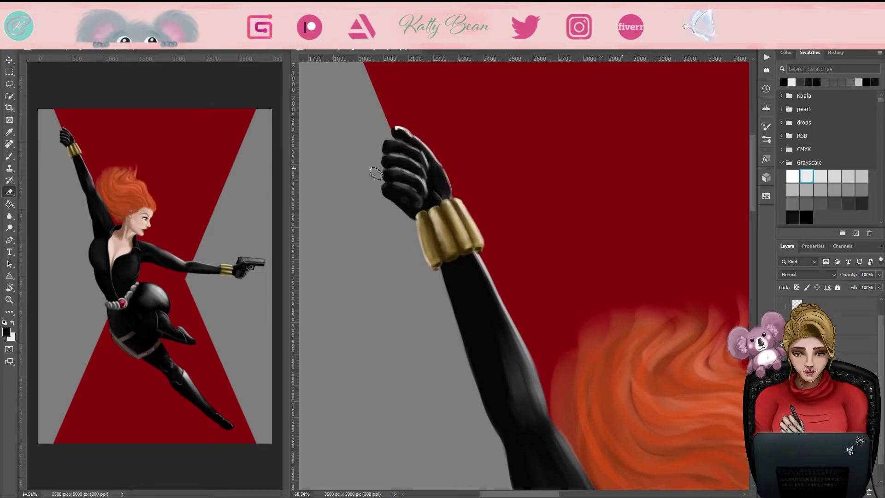
left_click_drag(405, 175, 517, 289)
Step: Flip the canvas horizontally and shade the raised forearm and elbow with sampled dark tones
key("b")
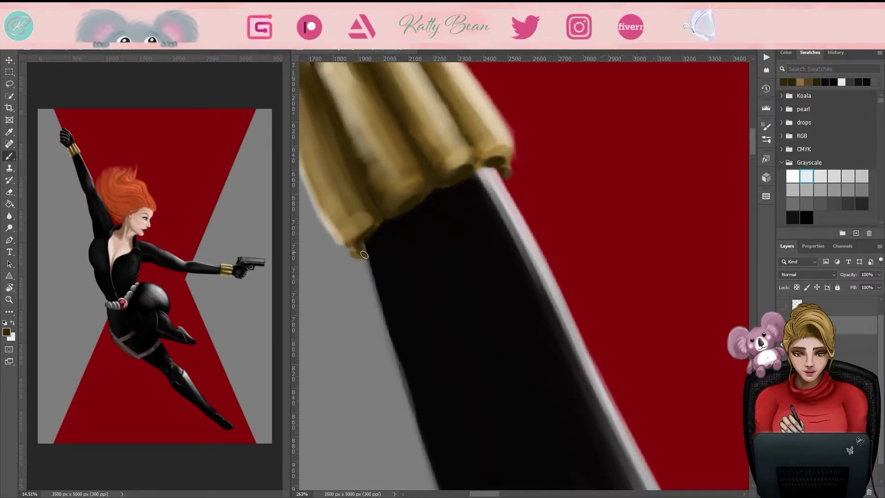
key("ctrl+shift+h")
scroll(479, 179, "down", 5)
scroll(575, 193, "up", 2)
left_click_drag(609, 201, 576, 193)
left_click(553, 206, "alt")
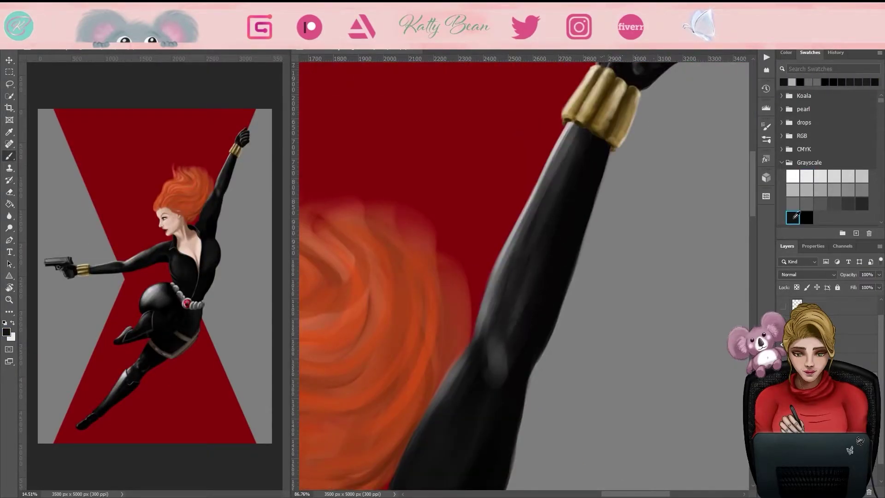
Step: Paint fine flowing strands through the hair in sampled oranges, brighter orange and darker red-brown
key("ctrl+0")
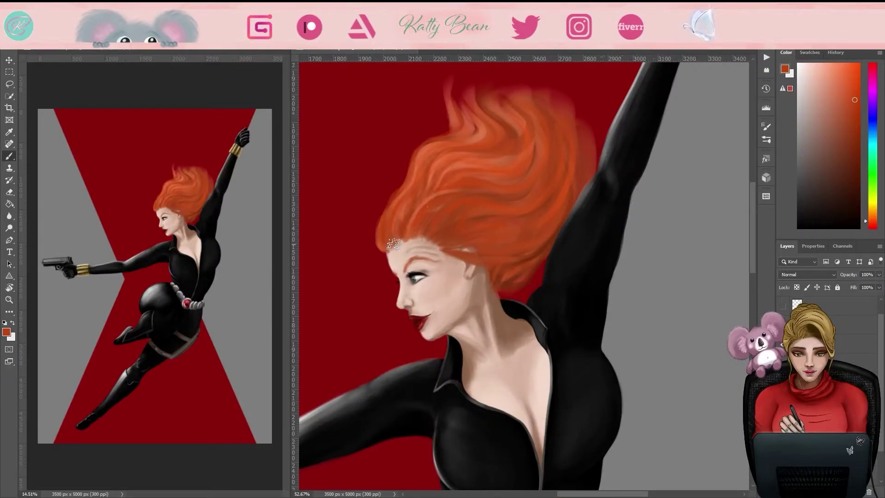
left_click(505, 279, "alt")
left_click(452, 154, "alt")
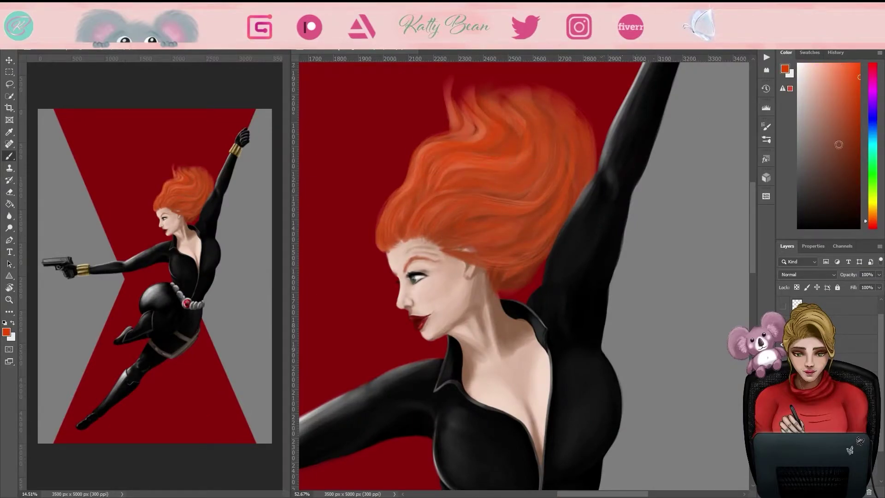
left_click(828, 65)
left_click_drag(560, 177, 546, 131)
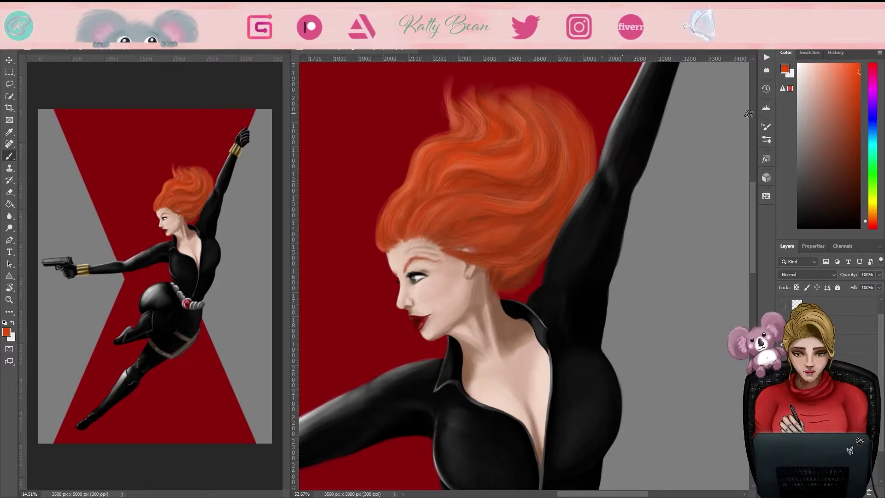
left_click(853, 101)
left_click(859, 135)
mouse_move(446, 85)
left_mouse_down()
mouse_move(478, 85)
mouse_move(471, 137)
left_mouse_up()
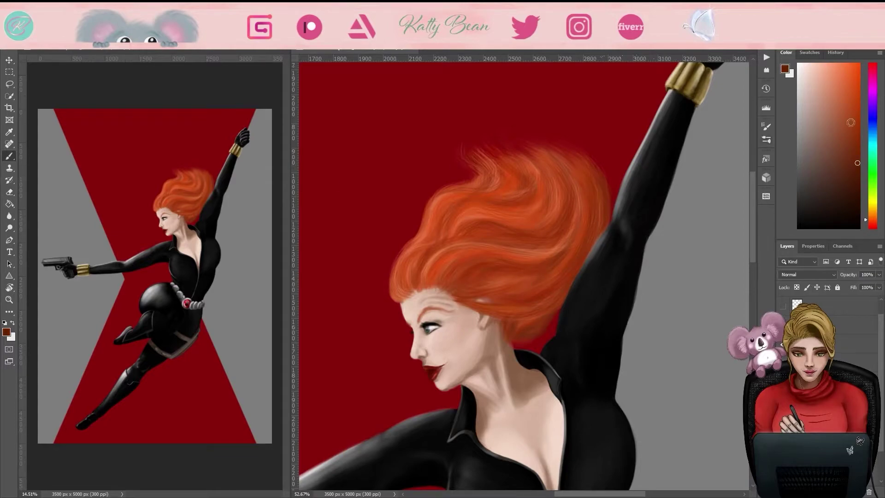
Step: Reshape the hair's upper outline with sampled orange strands and soften its wispy tips
left_click(592, 198, "alt")
left_click_drag(590, 231, 593, 197)
left_click_drag(461, 179, 572, 141)
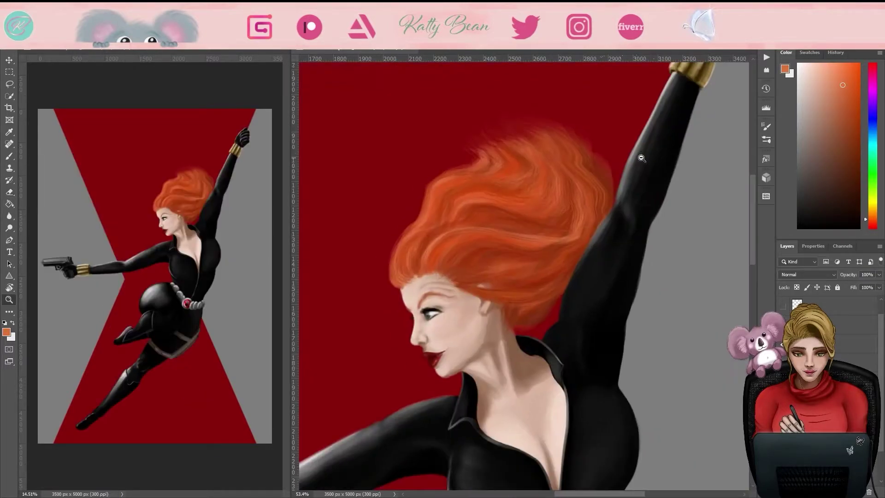
left_click_drag(497, 138, 559, 158)
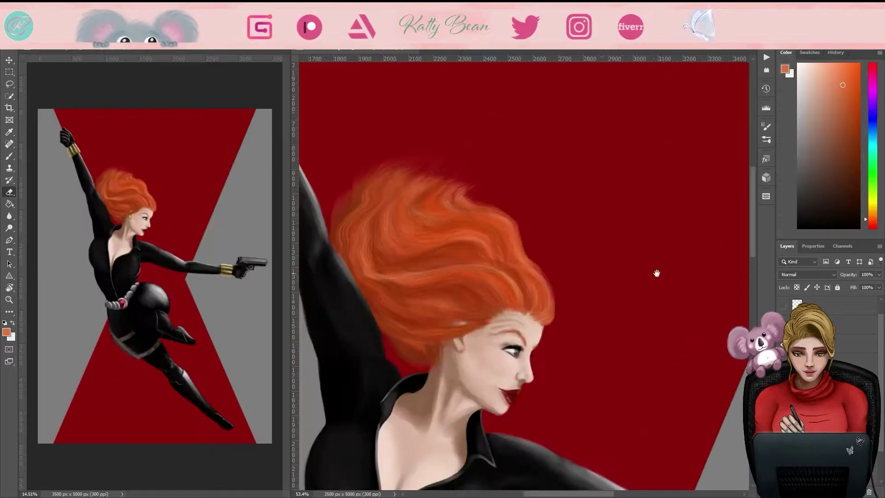
left_click(424, 158, "alt")
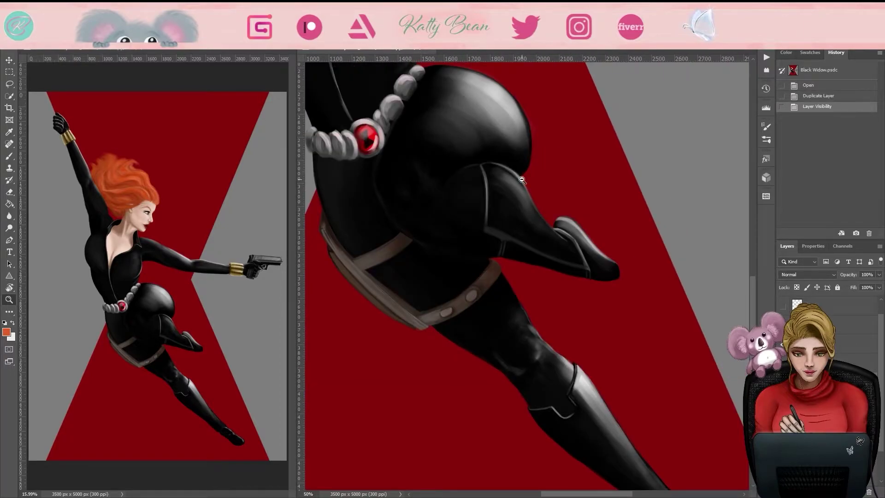
Step: Paint over the bent leg's boot seams with smooth dark shading and save the file
key("b")
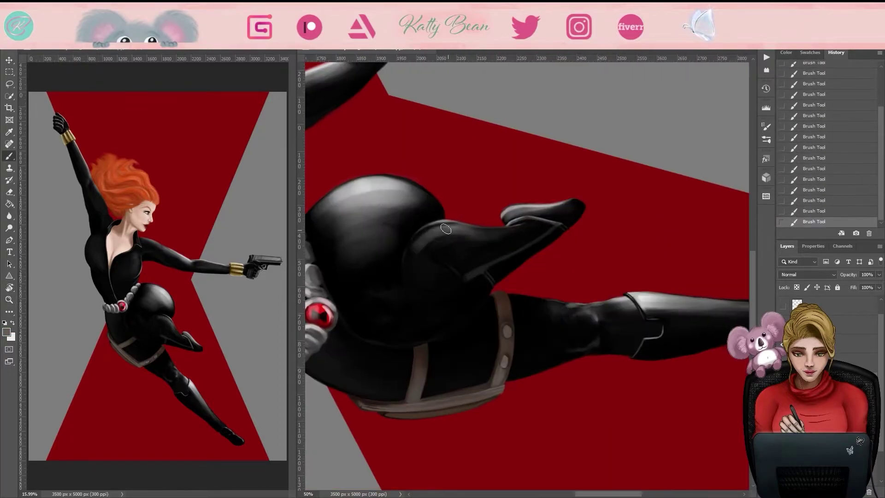
mouse_move(414, 221)
left_mouse_down()
mouse_move(466, 256)
mouse_move(428, 240)
left_mouse_up()
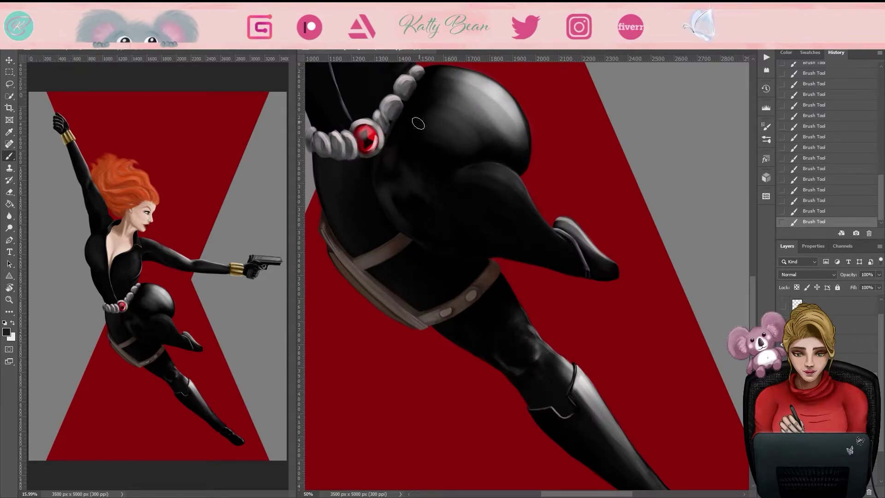
mouse_move(466, 199)
left_mouse_down()
mouse_move(432, 167)
mouse_move(494, 202)
mouse_move(551, 210)
left_mouse_up()
key("ctrl+s")
Step: Try painting a grey seam curve across the bent leg just below the knee
left_click(810, 52)
left_click(848, 204)
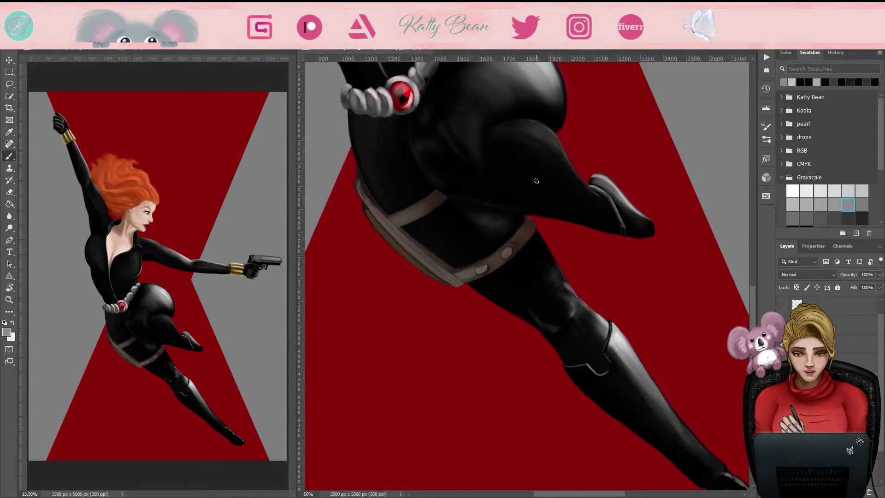
left_click_drag(563, 179, 512, 138)
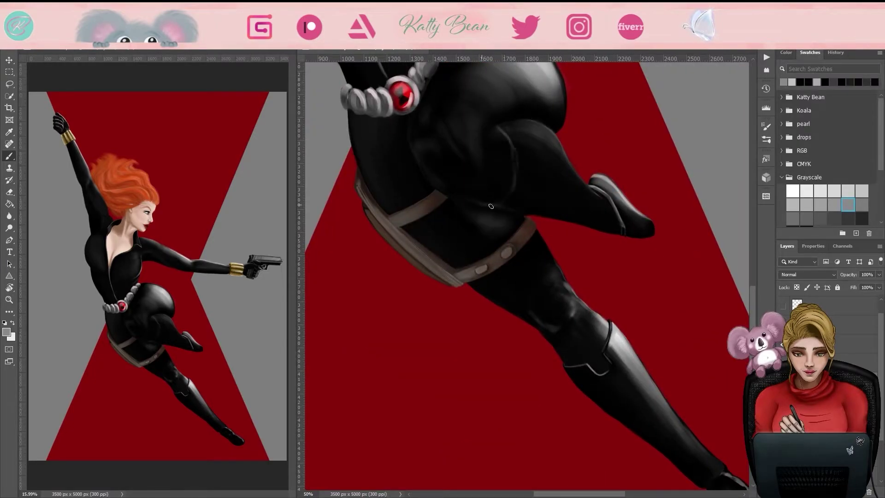
key("ctrl+z")
Step: Lasso the bent lower leg on the flipped canvas and transform it downward, away from the thigh
scroll(825, 184, "down", 2)
left_click(806, 181)
key("ctrl+shift+h")
left_click_drag(339, 258, 460, 226)
key("ctrl+t")
left_click_drag(433, 194, 443, 209)
key("Return")
key("ctrl+d")
key("ctrl+shift+h")
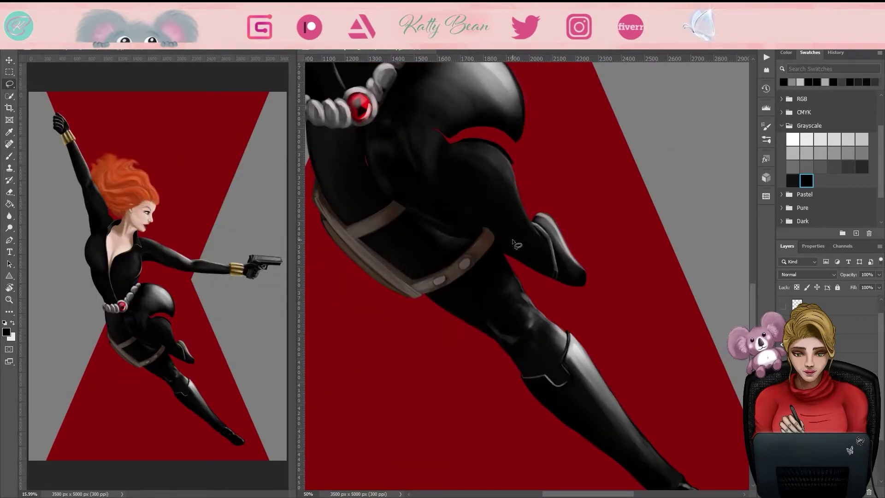
Step: Fill the gap between the thigh and bent lower leg with black and highlight the knee's upper edge
key("b")
left_click_drag(515, 243, 499, 300)
mouse_move(506, 249)
left_mouse_down()
mouse_move(434, 224)
mouse_move(543, 341)
left_mouse_up()
left_click(435, 224, "alt")
scroll(543, 341, "down", 2)
scroll(544, 341, "down", 4)
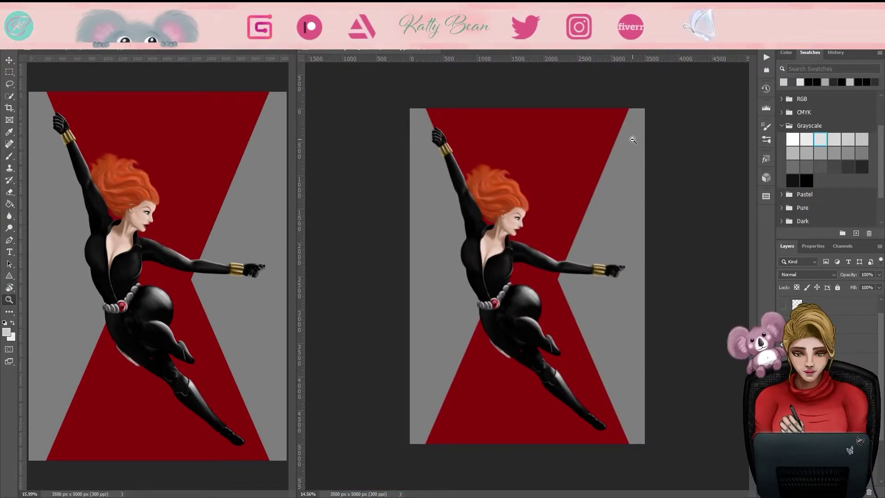
Step: Shade the bent leg's foot and cuff with sampled greys and erase rough edges around the foot
scroll(567, 256, "up", 3)
scroll(489, 230, "up", 5)
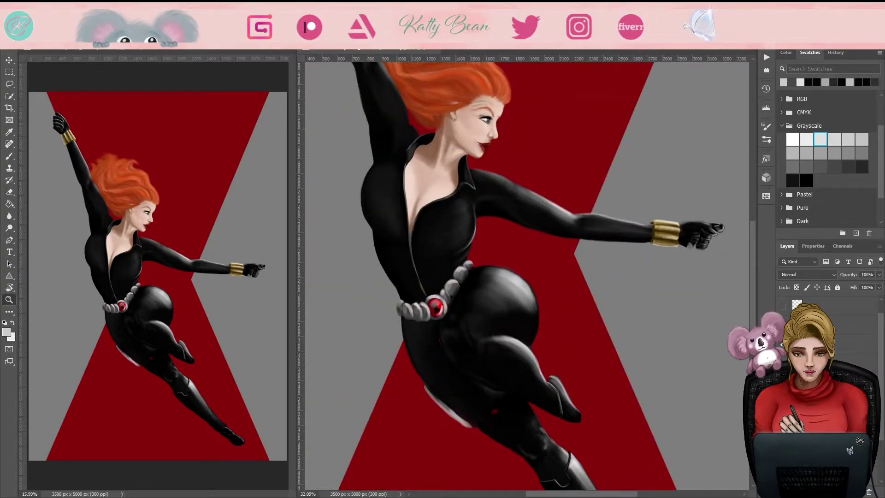
key("e")
key("z")
scroll(537, 236, "down", 3)
scroll(411, 282, "up", 2)
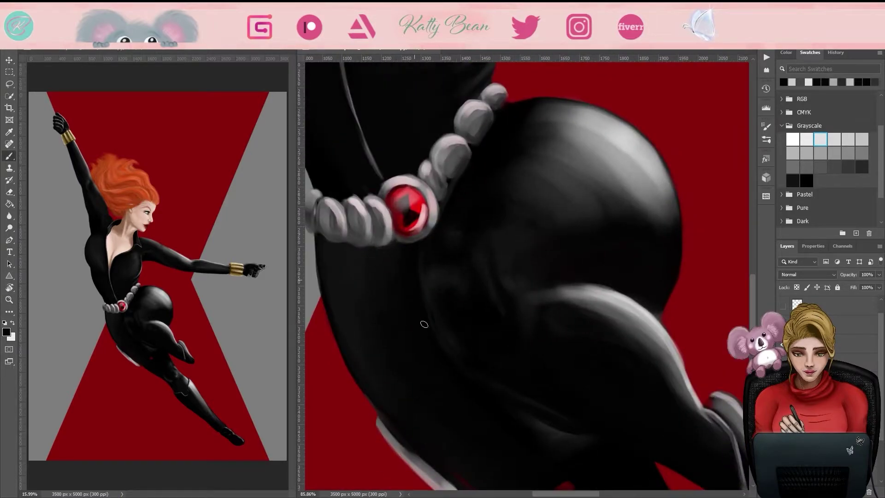
scroll(573, 215, "down", 3)
scroll(573, 215, "up", 4)
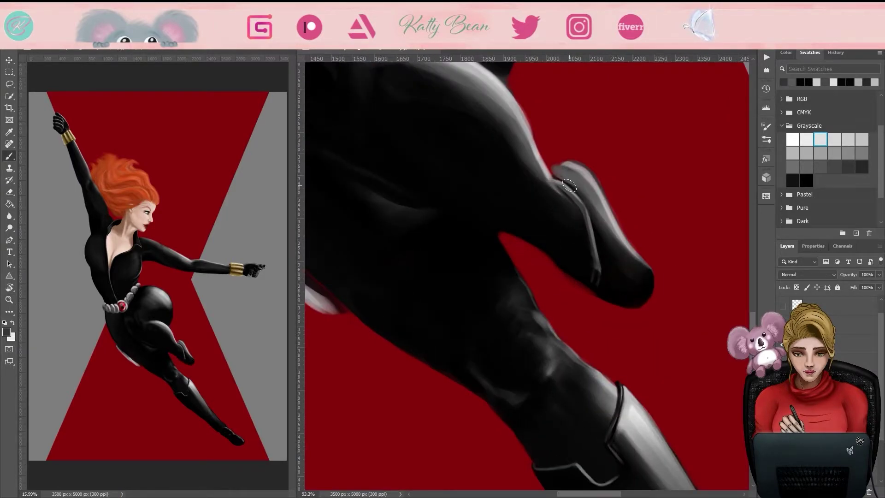
key("e")
left_click_drag(641, 286, 553, 300)
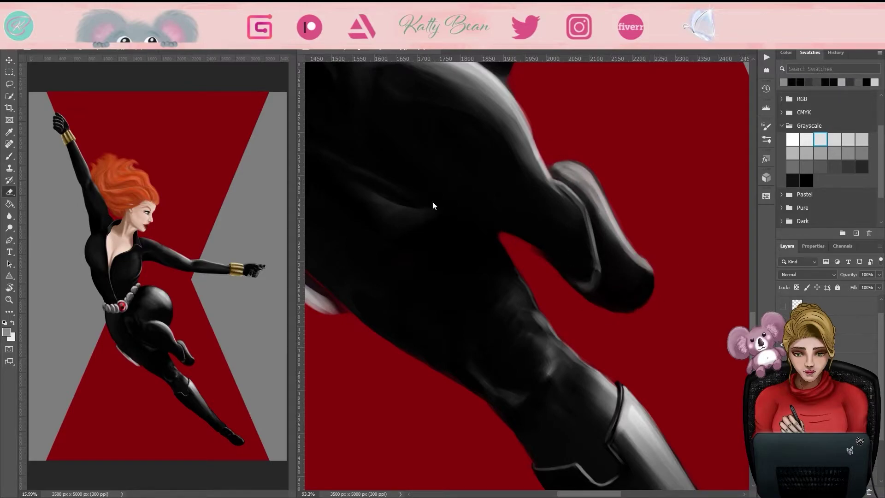
key("b")
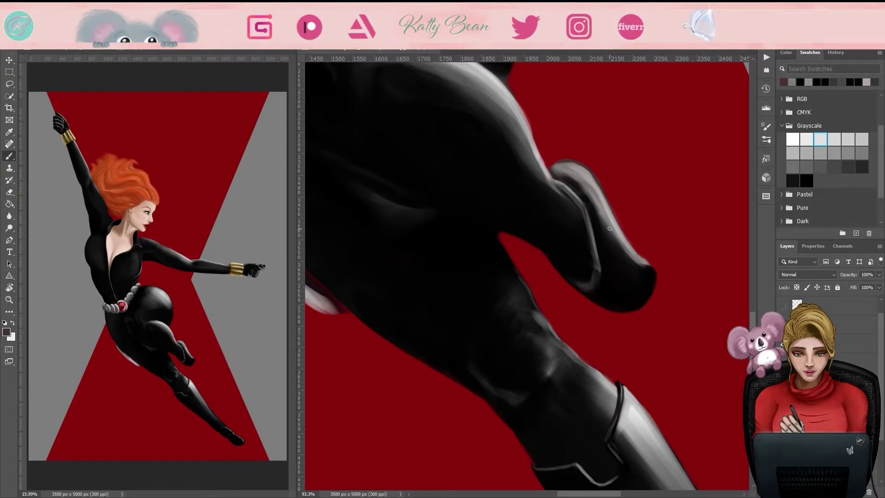
Step: Shade the thigh folds below the belt and clean up the thigh's outer edge above the bent knee
key("z")
scroll(550, 231, "down", 3)
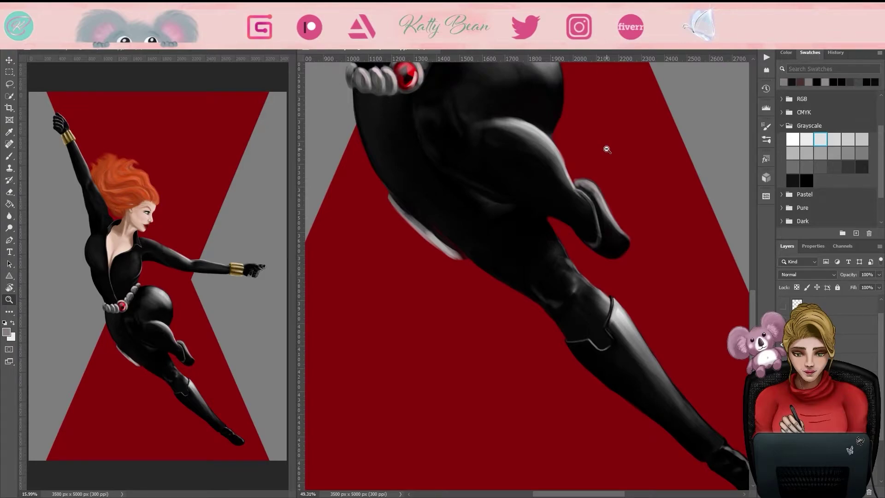
key("b")
left_click_drag(423, 104, 450, 170)
scroll(496, 239, "up", 4)
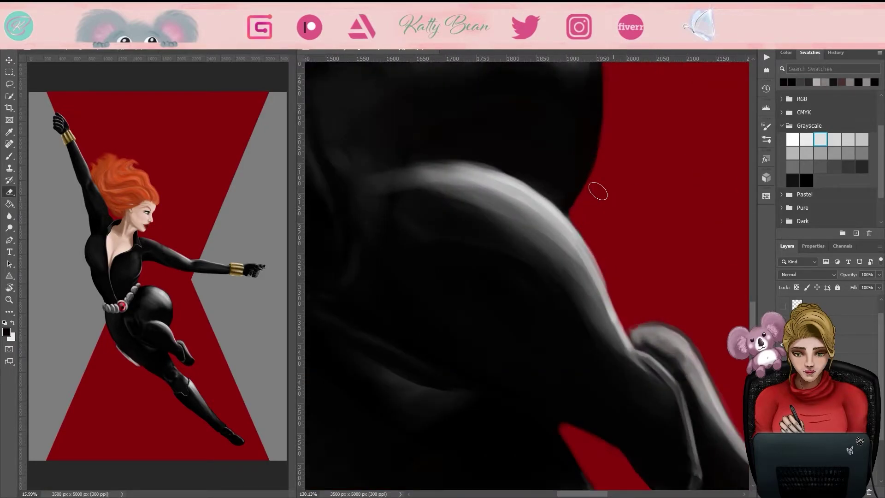
scroll(565, 296, "up", 2)
key("z")
scroll(472, 246, "down", 4)
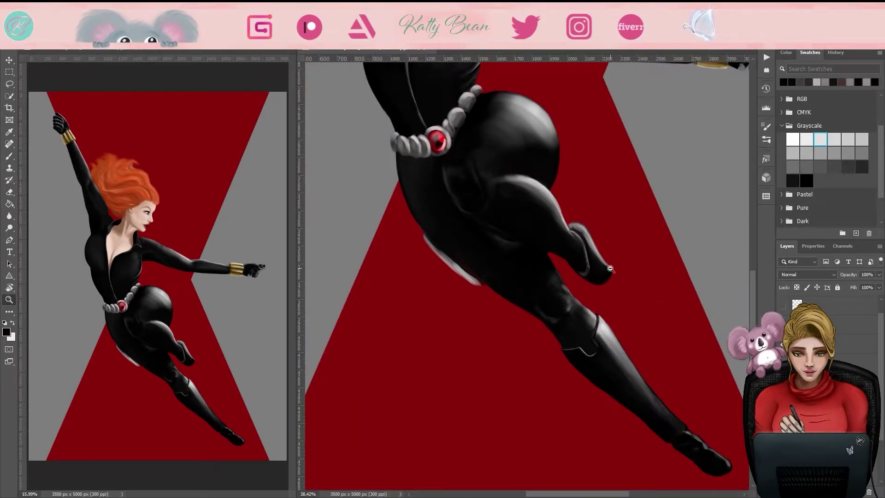
Step: Repaint the bent leg's foot and ankle cuff with black and light grey edge highlights
scroll(584, 252, "up", 4)
key("b")
mouse_move(645, 291)
left_mouse_down()
mouse_move(594, 333)
mouse_move(553, 304)
left_mouse_up()
left_click_drag(583, 239, 625, 328)
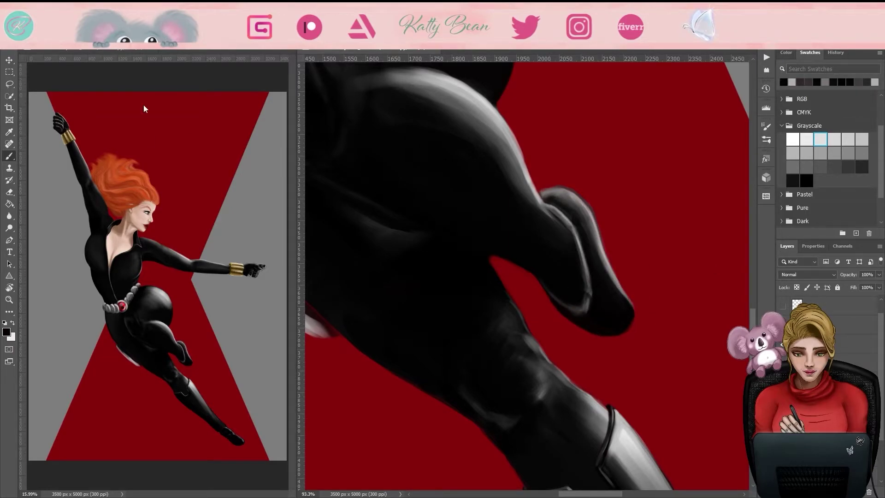
left_click_drag(575, 261, 569, 304)
left_click_drag(589, 202, 599, 277)
key("e")
scroll(509, 190, "down", 2)
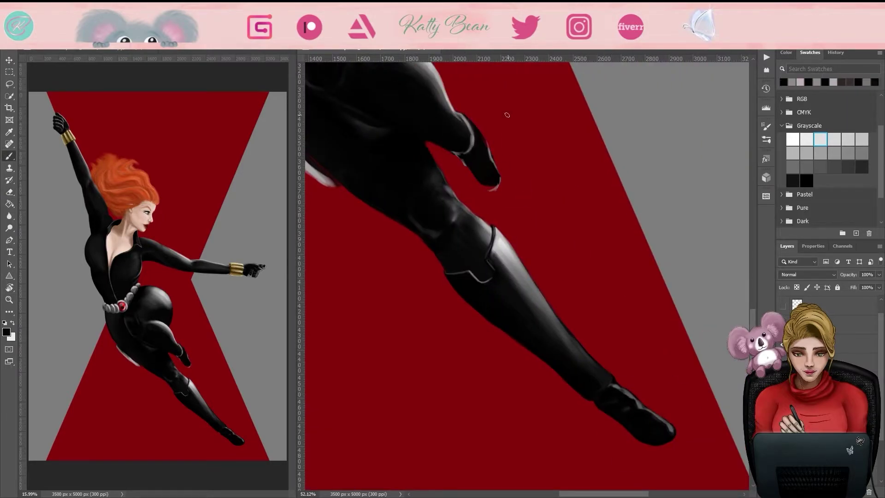
Step: Erase the outer contour of the bent leg's foot and repaint it as a longer boot shape
scroll(522, 131, "up", 2)
left_click_drag(521, 130, 443, 154)
key("b")
mouse_move(461, 202)
left_mouse_down()
mouse_move(493, 267)
mouse_move(486, 255)
left_mouse_up()
Step: Lasso the bent leg's foot and transform it to adjust its size and angle at the ankle
scroll(486, 255, "down", 2)
scroll(485, 255, "up", 2)
key("l")
left_click_drag(442, 170, 433, 228)
key("ctrl+t")
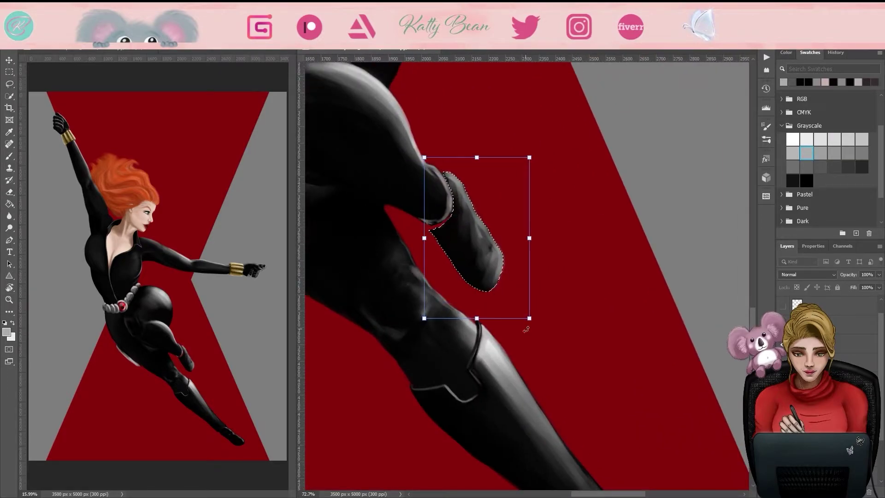
key("Return")
left_click_drag(508, 248, 687, 328)
key("ctrl+t")
left_click_drag(668, 124, 664, 152)
key("Return")
Step: Paint a grey boot-top seam below the bent knee and refine its edges with black
left_click(810, 52)
left_click(834, 153)
mouse_move(468, 142)
left_mouse_down()
mouse_move(489, 221)
mouse_move(506, 252)
left_mouse_up()
left_click_drag(479, 219, 507, 249)
key("d")
left_click_drag(468, 143, 491, 225)
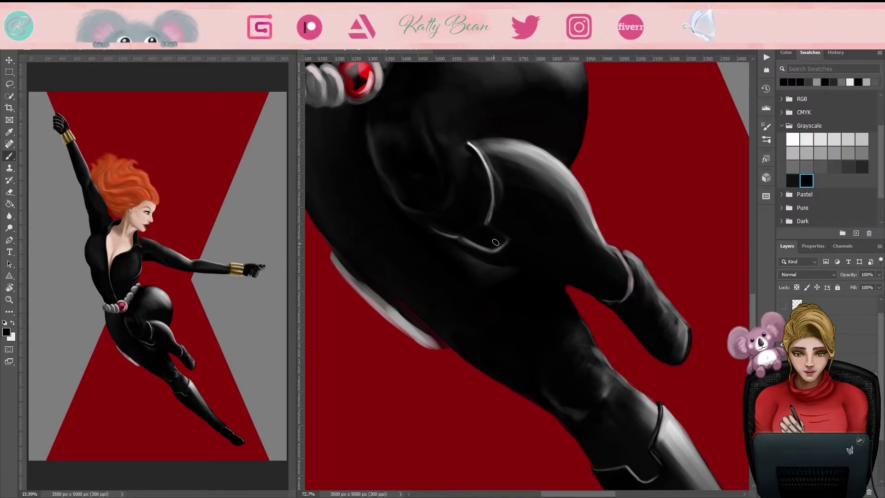
Step: Select the bent leg's calf and paint a soft white highlight over its black boot, then deselect the area
key("bracketleft")
key("bracketleft")
key("h")
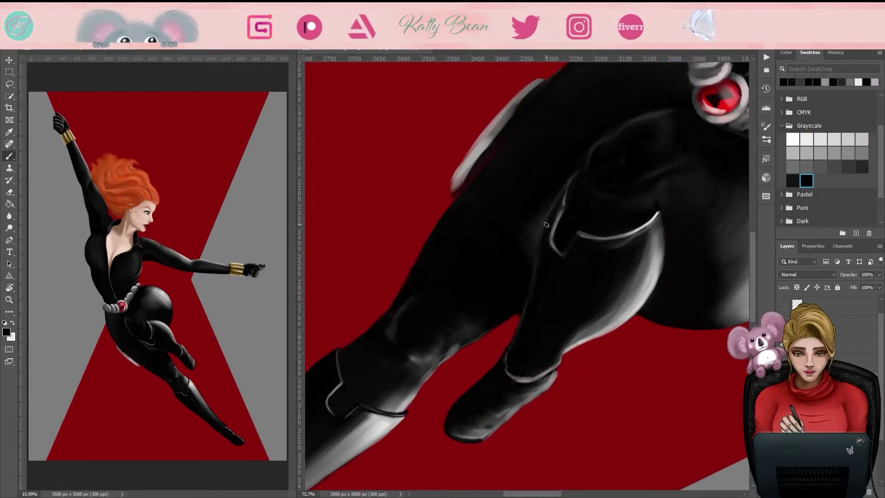
key("h")
mouse_move(470, 143)
left_mouse_down()
mouse_move(493, 223)
mouse_move(535, 175)
left_mouse_up()
key("v")
left_click(862, 153)
mouse_move(426, 207)
left_mouse_down()
mouse_move(433, 233)
mouse_move(346, 326)
left_mouse_up()
key("e")
key("v")
key("b")
key("v")
key("x")
key("v")
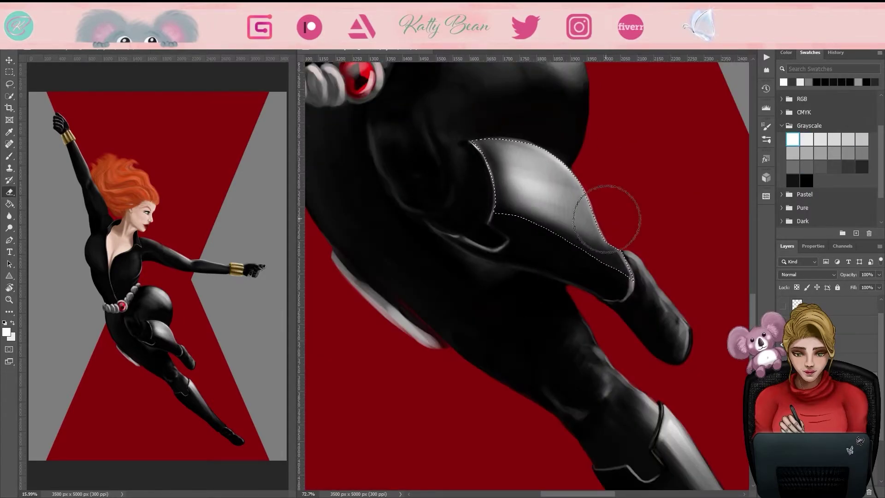
key("ctrl+d")
Step: Clean up the bent calf's outer contour and blend its highlight into the black boot
key("v")
scroll(512, 340, "up", 2)
key("d")
scroll(429, 274, "up", 1)
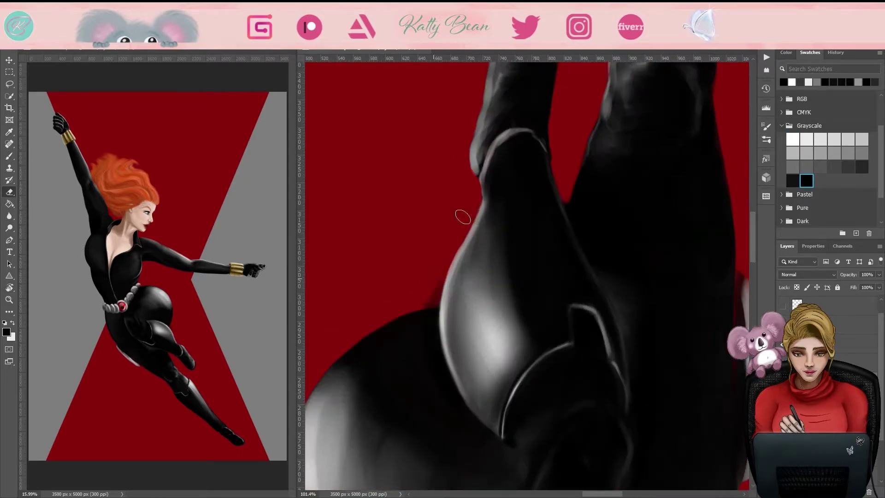
key("v")
scroll(428, 274, "down", 2)
key("z")
scroll(605, 228, "up", 5)
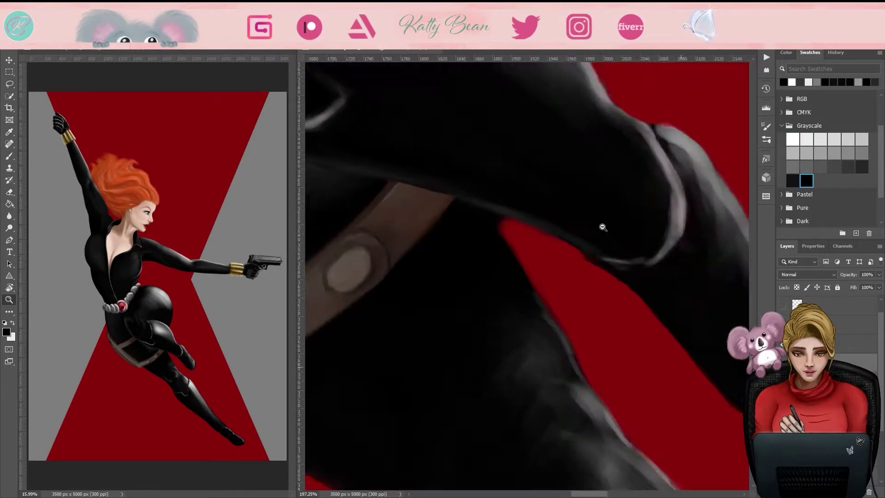
Step: Repaint the bent leg's light ankle seam, thin it with black and erase the overspill along its edge
key("v")
key("v")
scroll(601, 244, "down", 1)
key("b")
left_click_drag(567, 133, 583, 253)
left_click_drag(526, 258, 583, 256)
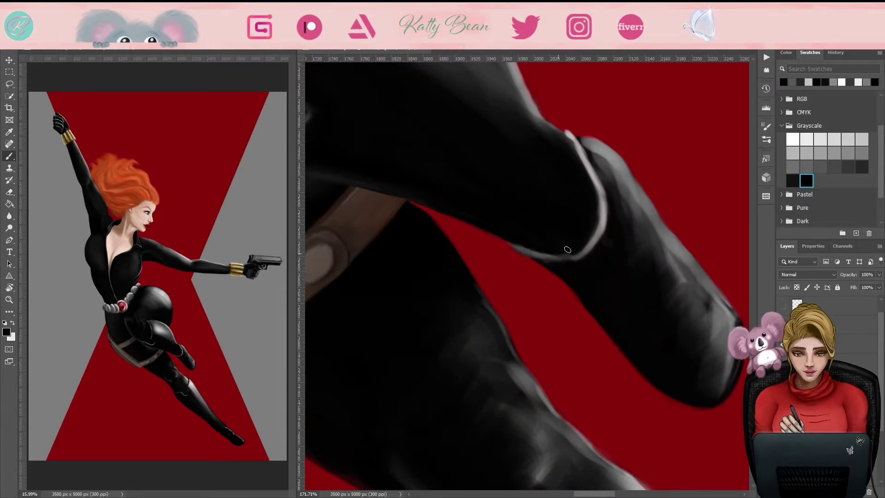
scroll(586, 258, "down", 12)
scroll(497, 188, "up", 12)
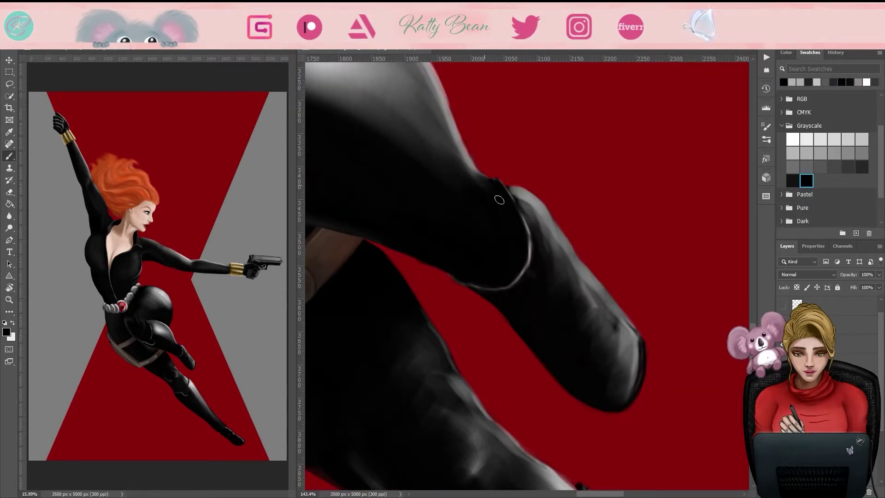
key("e")
mouse_move(497, 185)
left_mouse_down()
mouse_move(510, 193)
mouse_move(530, 276)
mouse_move(530, 217)
mouse_move(701, 207)
left_mouse_up()
Step: Reshape the light grey highlight across the bent calf with a larger soft brush and eraser
scroll(642, 263, "down", 6)
scroll(508, 224, "up", 4)
key("bracketright")
key("bracketright")
key("bracketright")
key("bracketright")
key("bracketright")
key("x")
mouse_move(594, 313)
left_mouse_down()
mouse_move(563, 276)
mouse_move(479, 266)
left_mouse_up()
key("ctrl+z")
left_click_drag(485, 230, 464, 194)
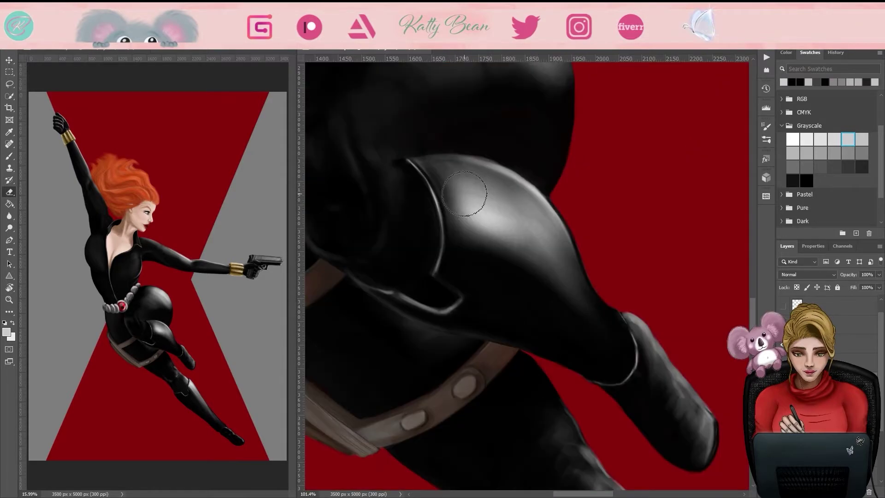
Step: Refine the grey boot-top seam and the shading around it below the bent knee
mouse_move(385, 339)
left_mouse_down()
mouse_move(671, 178)
mouse_move(672, 247)
mouse_move(488, 300)
mouse_move(612, 296)
mouse_move(582, 156)
mouse_move(641, 228)
mouse_move(546, 317)
mouse_move(452, 316)
mouse_move(465, 316)
left_mouse_up()
key("b")
key("x")
key("e")
key("r")
key("x")
key("b")
key("e")
key("z")
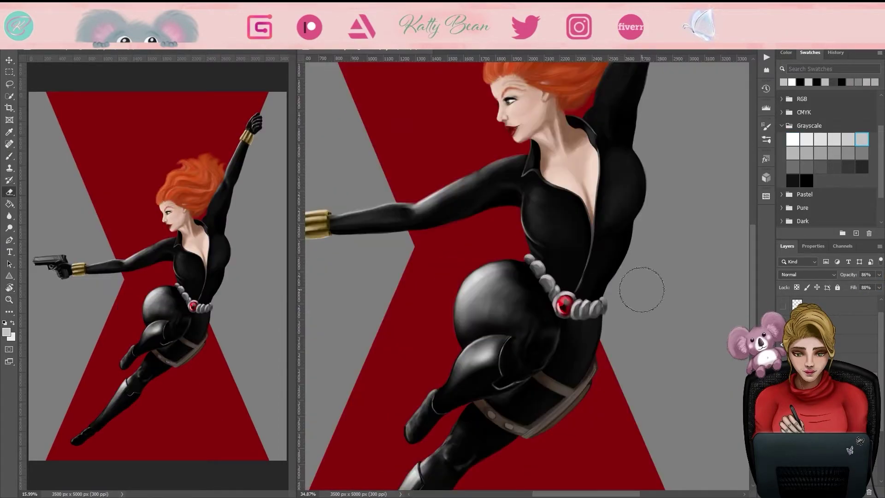
Step: Repaint the belt buckle with a light grey rim and a black hourglass on a red centre
key("ctrl+0")
scroll(880, 342, "up", 2)
key("b")
scroll(483, 306, "up", 5)
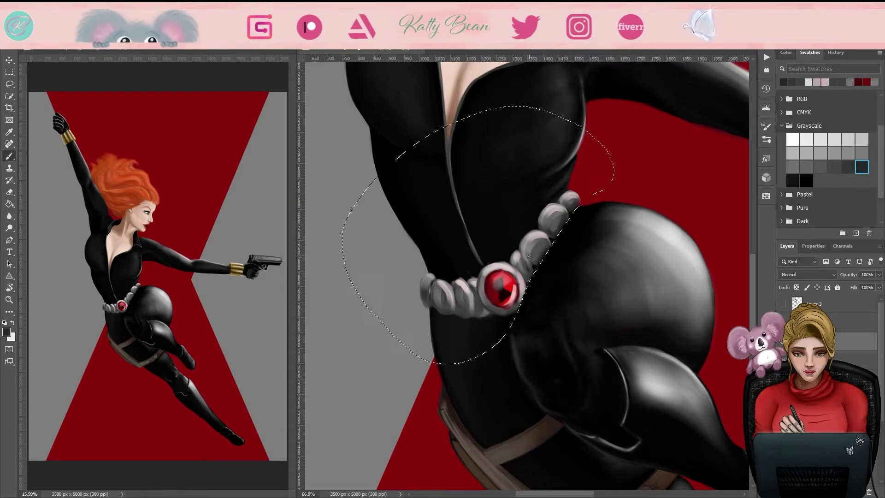
scroll(506, 332, "up", 3)
key("e")
mouse_move(596, 173)
left_mouse_down()
mouse_move(460, 246)
mouse_move(514, 276)
mouse_move(479, 277)
mouse_move(482, 264)
left_mouse_up()
key("b")
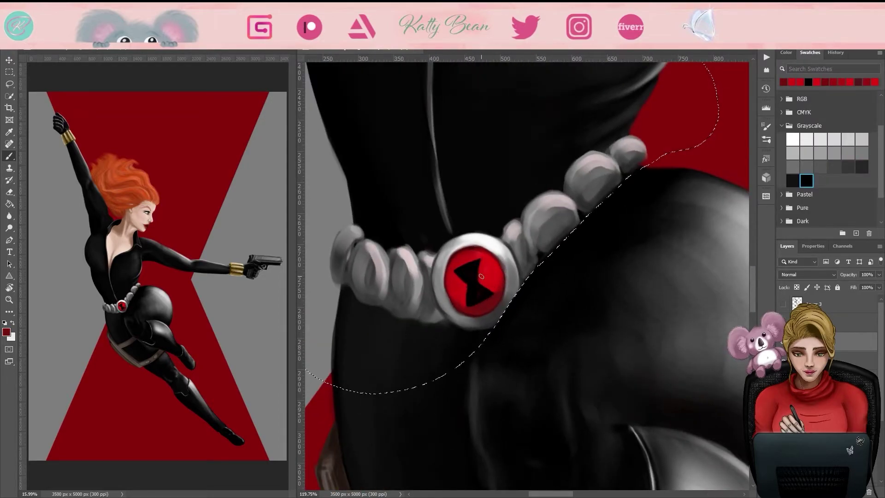
Step: Shade the buckle's red gem with glossy highlights and dark red reflections over the hourglass
scroll(486, 278, "down", 2)
left_click_drag(466, 269, 507, 264)
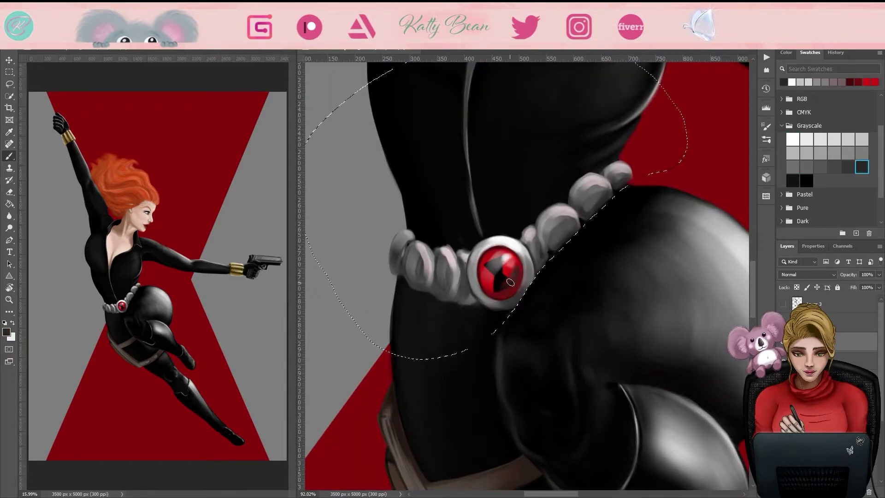
scroll(512, 276, "up", 5)
key("z")
scroll(507, 276, "down", 6)
scroll(631, 285, "up", 6)
Step: Repaint the large belt bead between the buckle and the raised thigh with dark grey shading and a light rim
key("b")
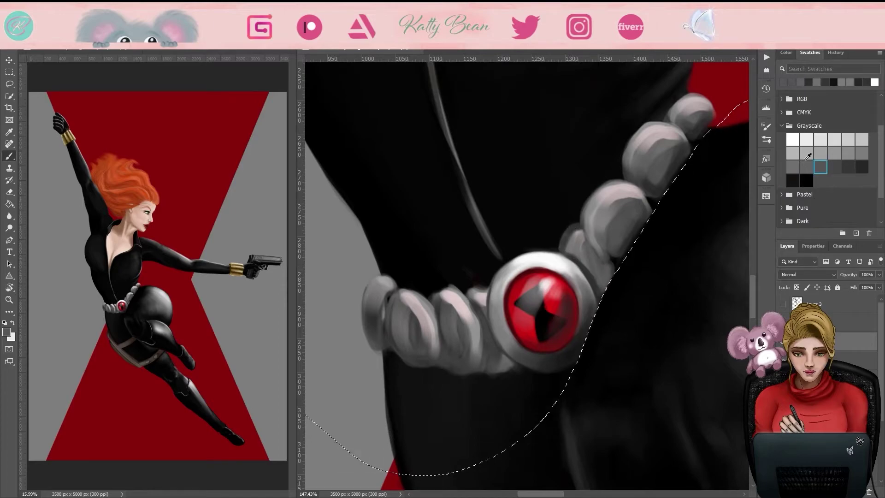
mouse_move(584, 220)
left_mouse_down()
mouse_move(633, 191)
mouse_move(641, 240)
left_mouse_up()
mouse_move(595, 184)
left_mouse_down()
mouse_move(619, 174)
mouse_move(591, 199)
mouse_move(647, 207)
left_mouse_up()
left_click(585, 273, "alt")
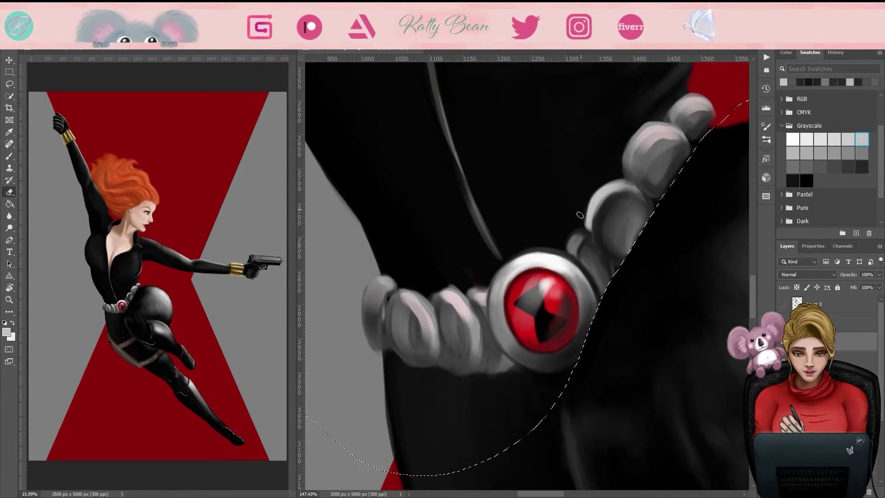
left_click_drag(591, 227, 570, 329)
left_click_drag(578, 280, 613, 277)
key("b")
key("d")
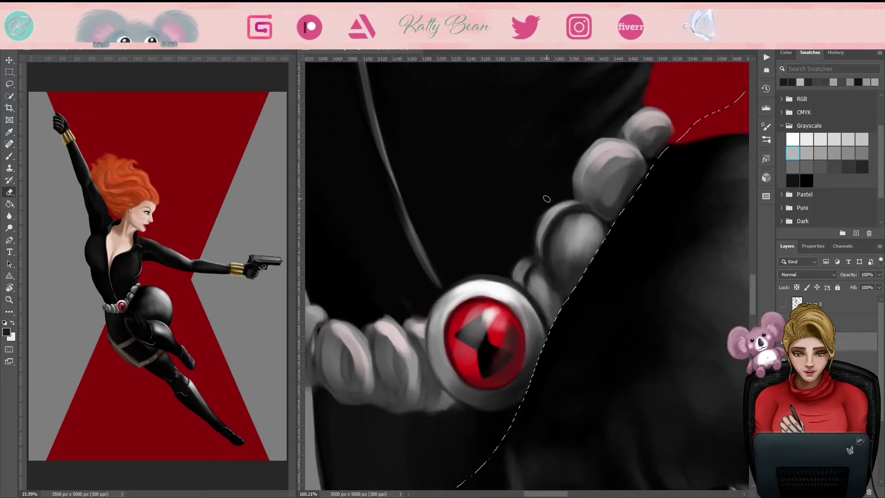
Step: Shade the two larger beads beside the raised thigh as glossy dark spheres with grey rims and soft highlights
left_click_drag(551, 274, 499, 315)
mouse_move(569, 184)
left_mouse_down()
mouse_move(522, 235)
mouse_move(559, 245)
left_mouse_up()
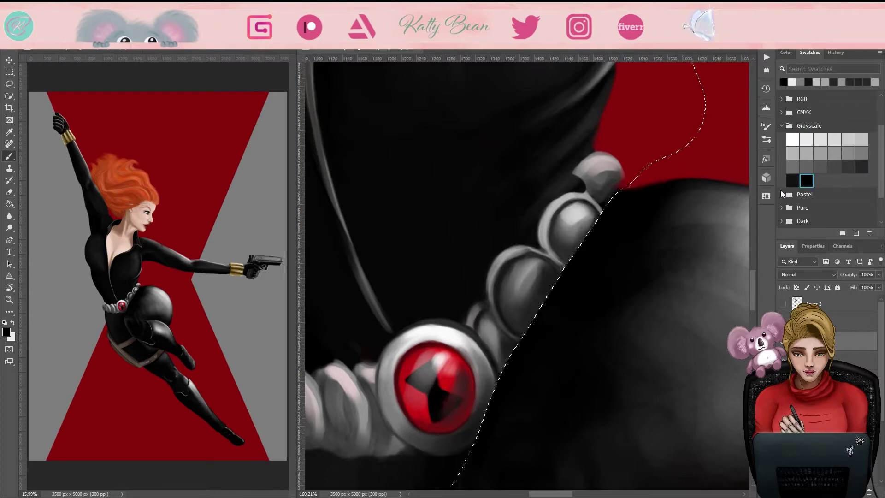
key("x")
key("e")
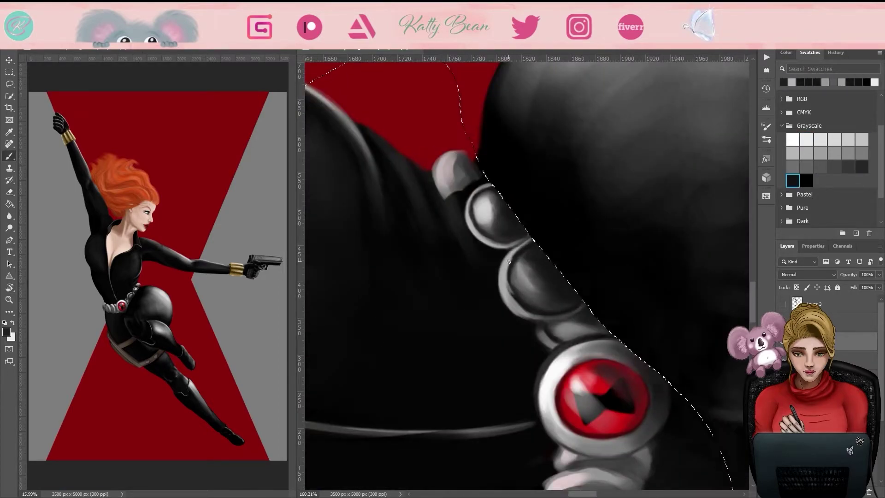
left_click(551, 234, "alt")
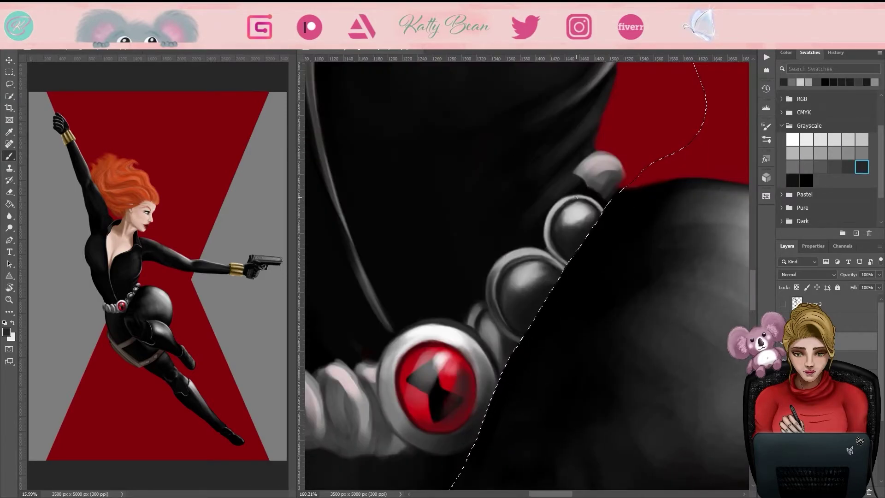
left_click(570, 271, "alt")
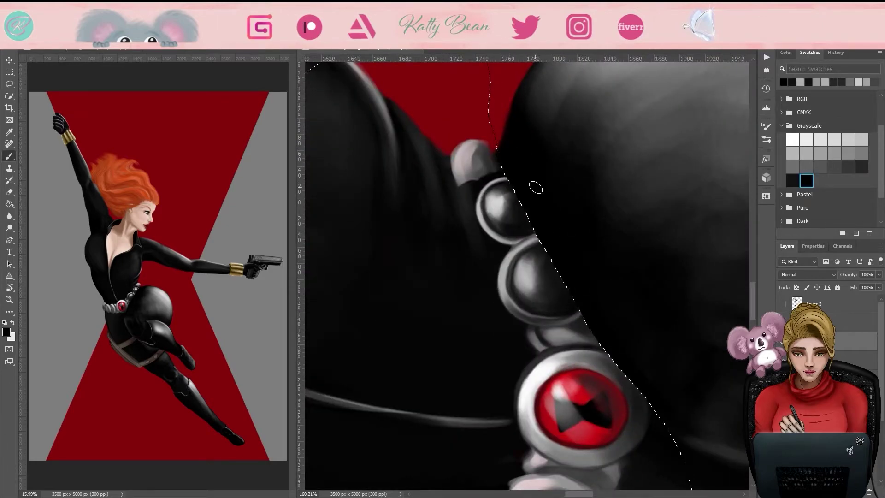
Step: Reshape the small end bead above the raised thigh with a light rim and clean the beads' outlines
left_click_drag(522, 207, 574, 236)
mouse_move(601, 202)
left_mouse_down()
mouse_move(610, 126)
mouse_move(582, 231)
left_mouse_up()
key("e")
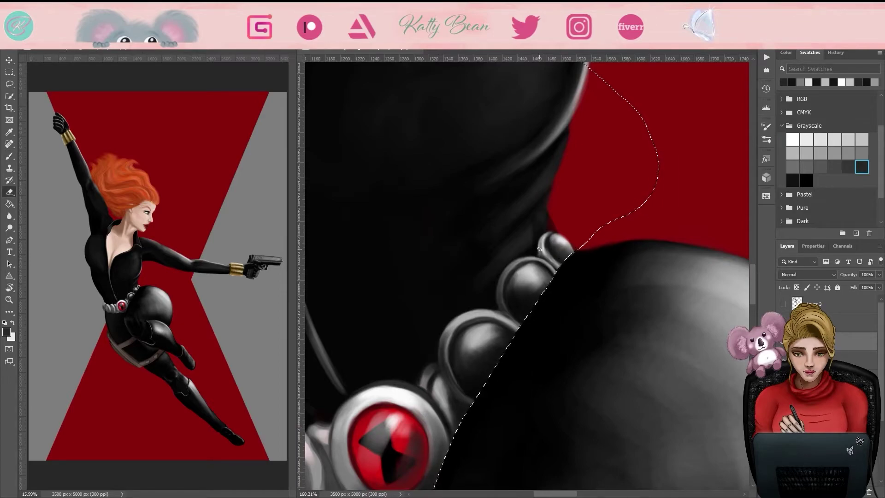
left_click_drag(445, 372, 530, 195)
key("d")
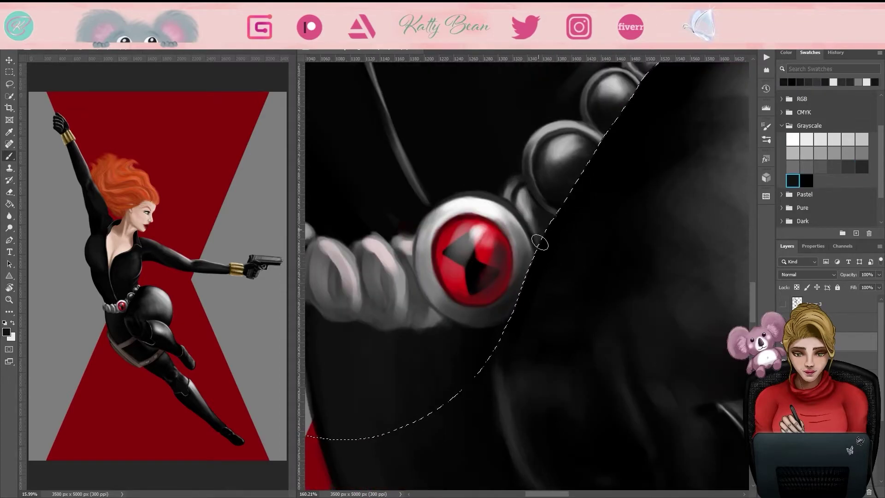
key("e")
left_click_drag(537, 226, 628, 278)
Step: Repaint the beads on the hip side of the buckle with black separations, dark cores and grey rims
scroll(627, 278, "up", 2)
key("b")
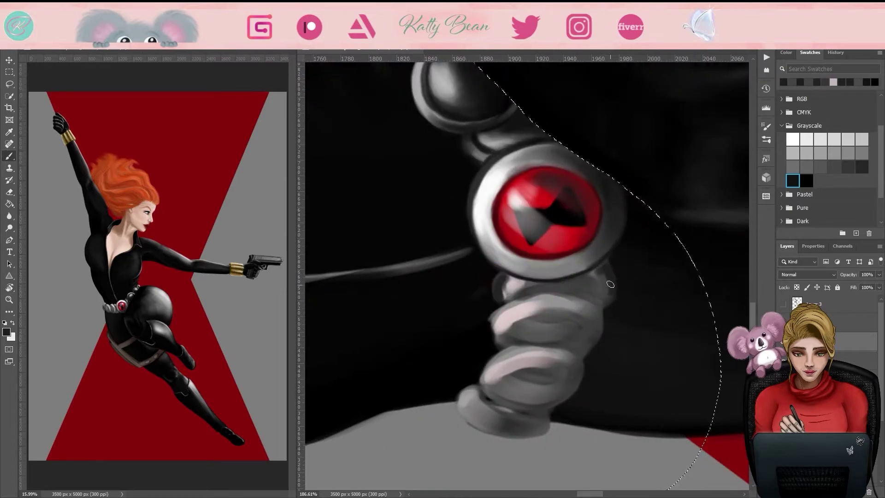
mouse_move(492, 274)
left_mouse_down()
mouse_move(498, 323)
mouse_move(504, 258)
left_mouse_up()
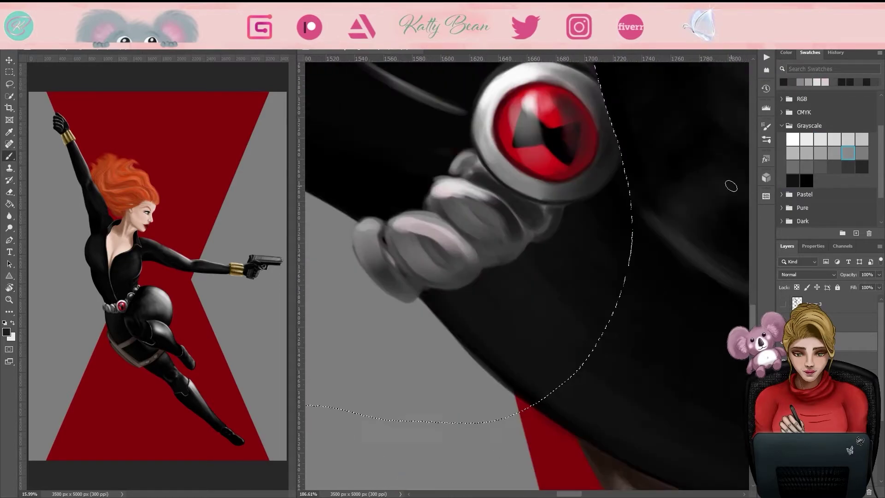
left_click_drag(489, 327, 467, 229)
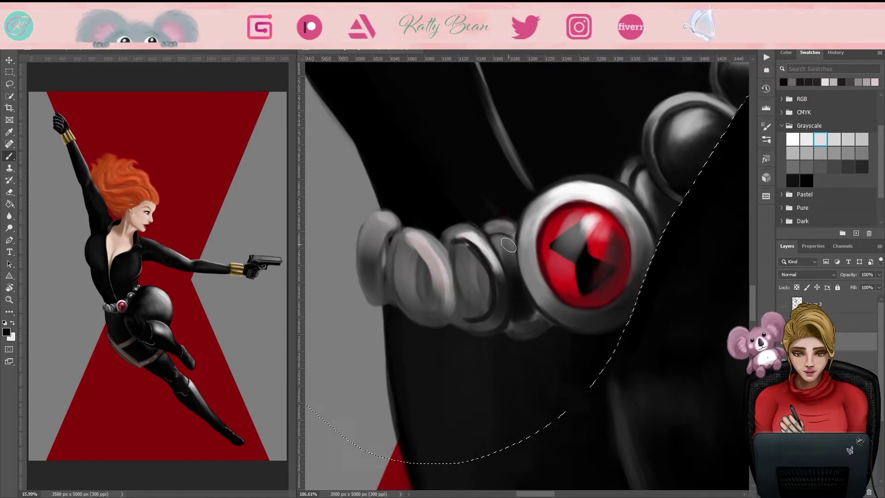
key("e")
key("b")
left_click(522, 303, "alt")
scroll(525, 308, "down", 3)
scroll(525, 308, "up", 3)
mouse_move(524, 308)
left_mouse_down()
mouse_move(629, 321)
mouse_move(553, 366)
mouse_move(609, 352)
mouse_move(458, 300)
mouse_move(514, 320)
mouse_move(474, 272)
mouse_move(571, 217)
mouse_move(531, 159)
mouse_move(500, 184)
mouse_move(544, 152)
mouse_move(506, 193)
left_mouse_up()
Step: Blend sampled greys into the hip-side belt beads to form oval rims with glossy light centres
left_click(629, 321, "alt")
left_click(514, 320, "alt")
left_click(531, 160, "alt")
left_click(461, 212, "alt")
mouse_move(460, 212)
left_mouse_down()
mouse_move(454, 197)
mouse_move(475, 217)
left_mouse_up()
key("r")
mouse_move(577, 120)
left_mouse_down()
mouse_move(529, 152)
mouse_move(553, 138)
left_mouse_up()
key("b")
left_click(465, 198, "alt")
mouse_move(466, 198)
left_mouse_down()
mouse_move(461, 184)
mouse_move(572, 201)
left_mouse_up()
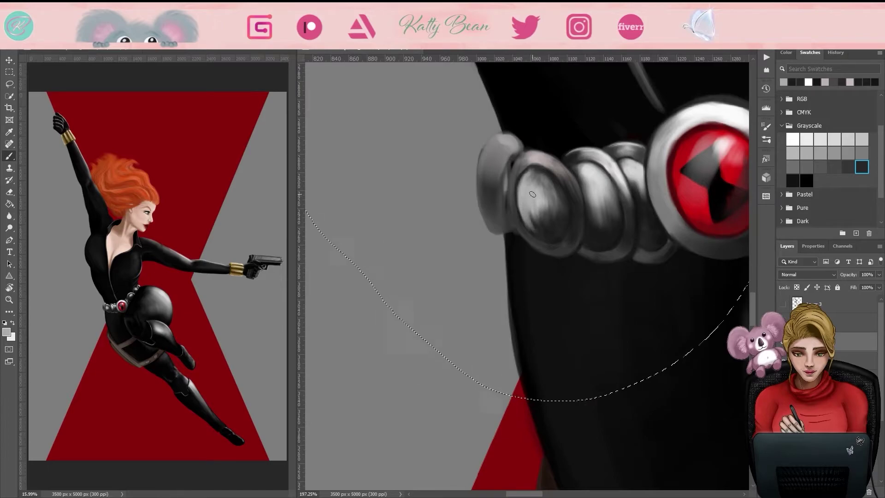
Step: Smooth the oval bead near the hip edge with dark grey shading around its soft highlight
left_click_drag(530, 226, 526, 178)
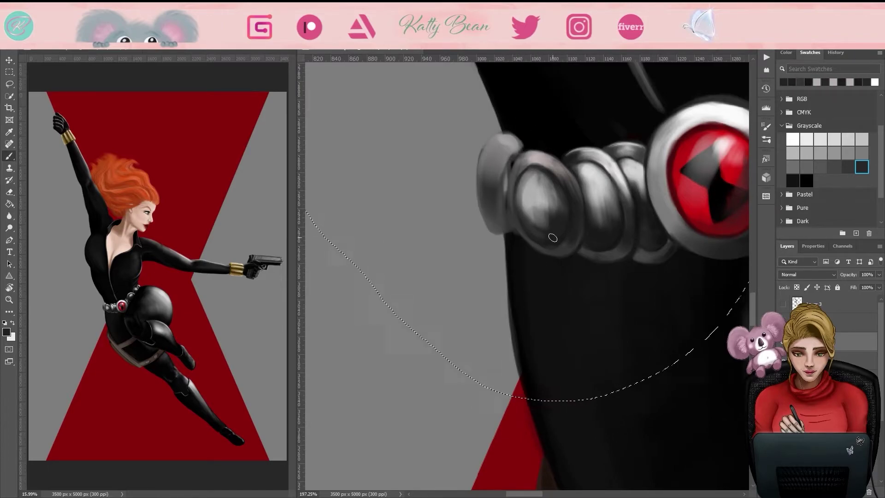
left_click(539, 199, "alt")
left_click_drag(535, 231, 548, 171)
left_click_drag(571, 226, 619, 177)
key("r")
left_click_drag(607, 126, 628, 165)
key("e")
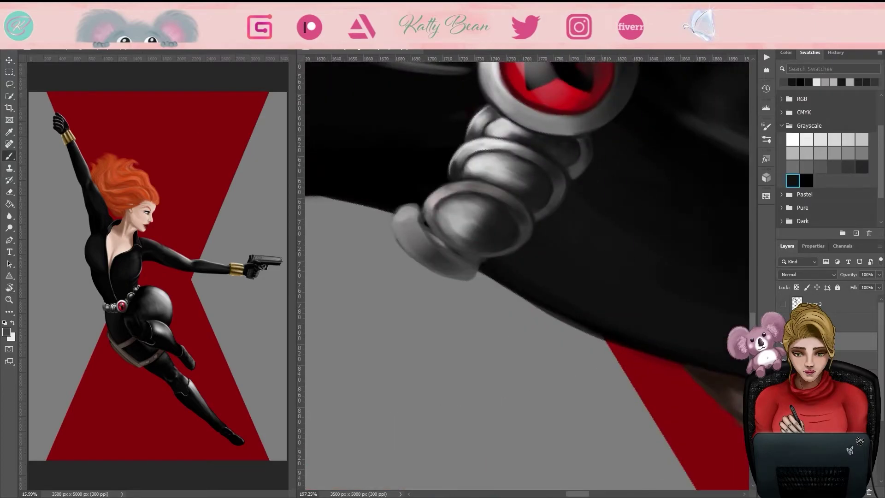
Step: Define the undersides of the hip-side beads with black and erase the outer edge of the end bead
key("r")
left_click_drag(599, 239, 507, 244)
key("r")
left_click_drag(508, 210, 462, 299)
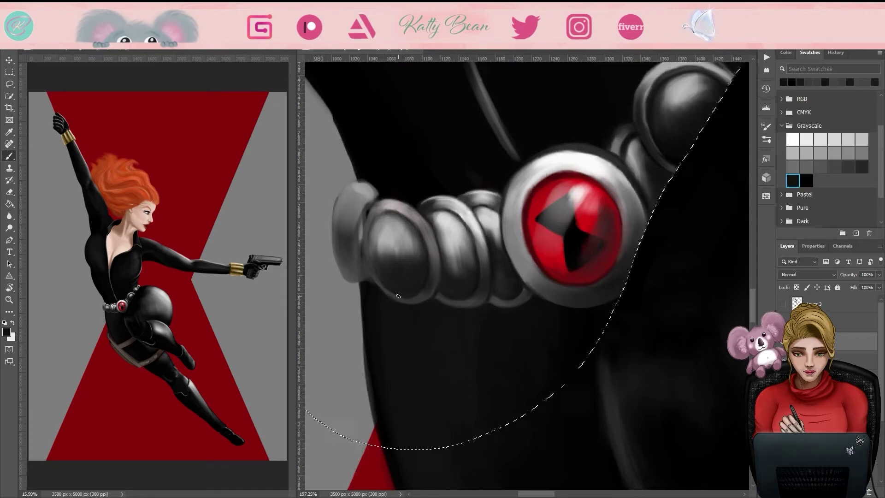
key("e")
mouse_move(341, 198)
left_mouse_down()
mouse_move(428, 257)
mouse_move(362, 209)
mouse_move(350, 266)
mouse_move(378, 188)
mouse_move(375, 294)
mouse_move(352, 224)
mouse_move(361, 188)
left_mouse_up()
Step: Refine the edges of the small end beads at both ends of the belt
key("b")
scroll(362, 188, "up", 5)
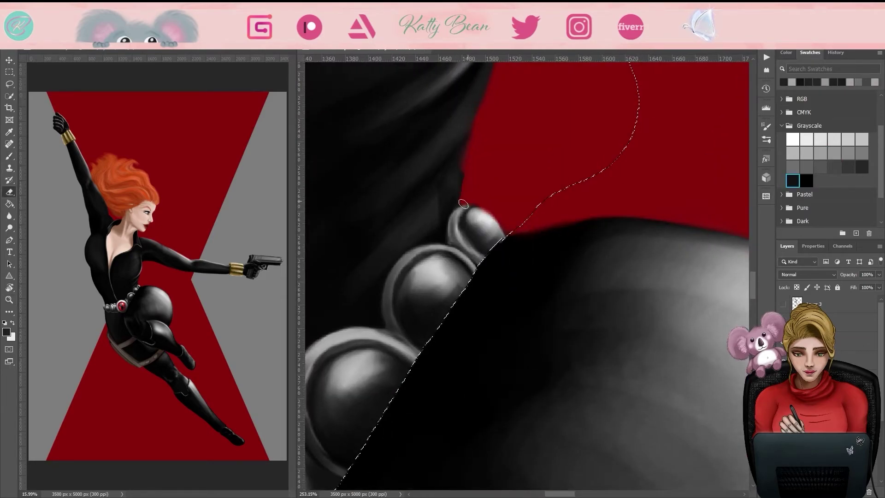
scroll(420, 277, "right", 5)
key("z")
left_click_drag(419, 277, 397, 277)
left_click_drag(451, 344, 507, 345)
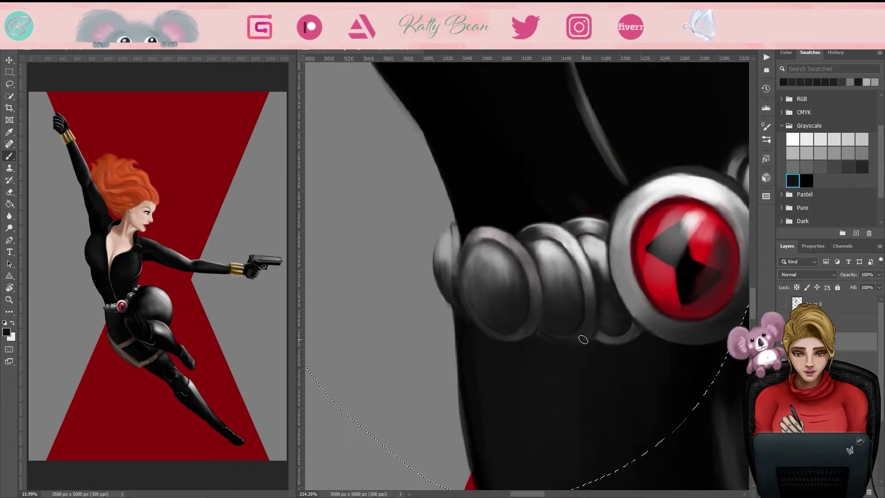
Step: Darken the hip-side belt beads with sampled dark tones to match the rest of the belt
left_click_drag(506, 429, 479, 429)
key("b")
left_click(497, 334, "alt")
left_click_drag(399, 344, 442, 344)
Step: Block in the raised thigh over the black suit with light grey, working from its outer edge toward the knee
key("z")
mouse_move(542, 292)
left_mouse_down()
mouse_move(461, 292)
mouse_move(507, 295)
left_mouse_up()
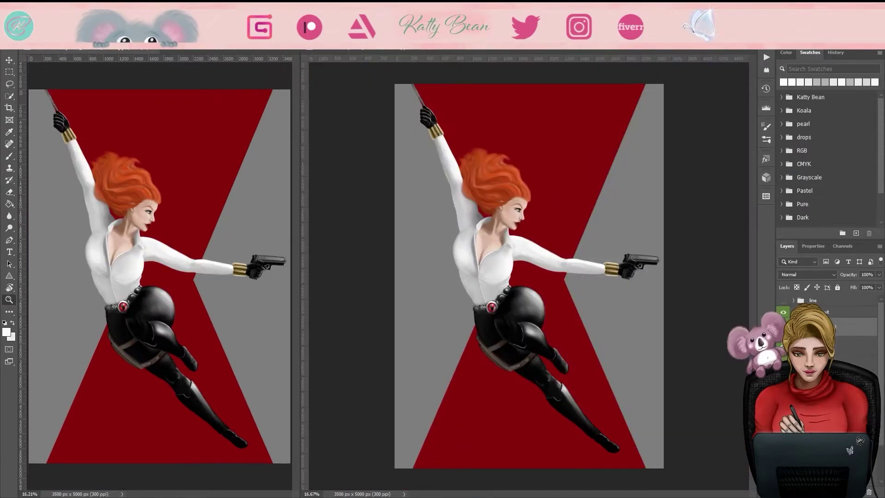
left_click_drag(599, 215, 651, 215)
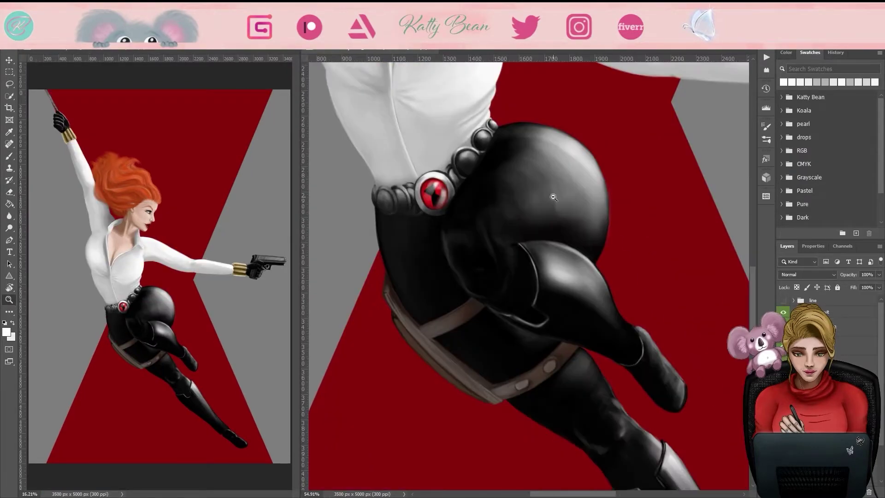
key("x")
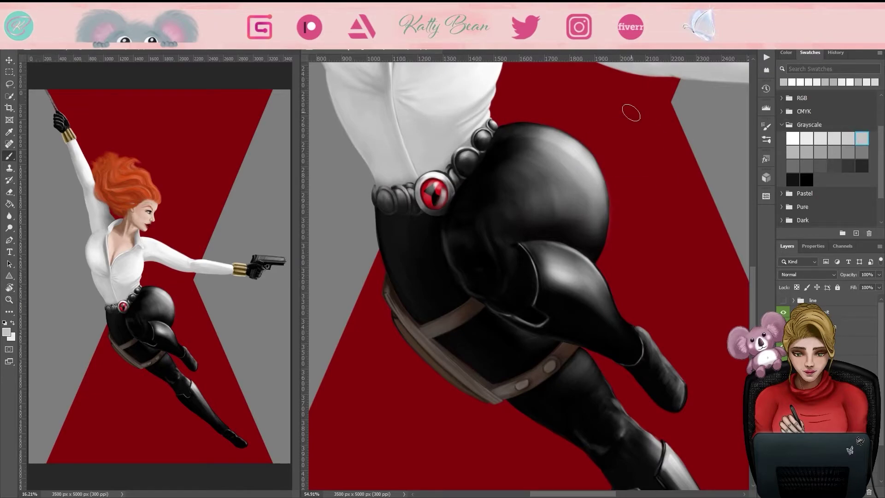
left_click_drag(500, 123, 598, 184)
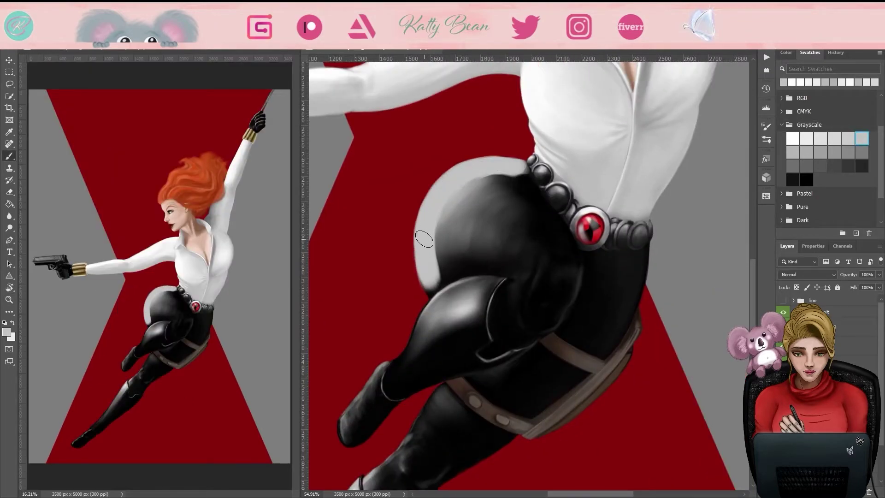
left_click_drag(460, 208, 503, 187)
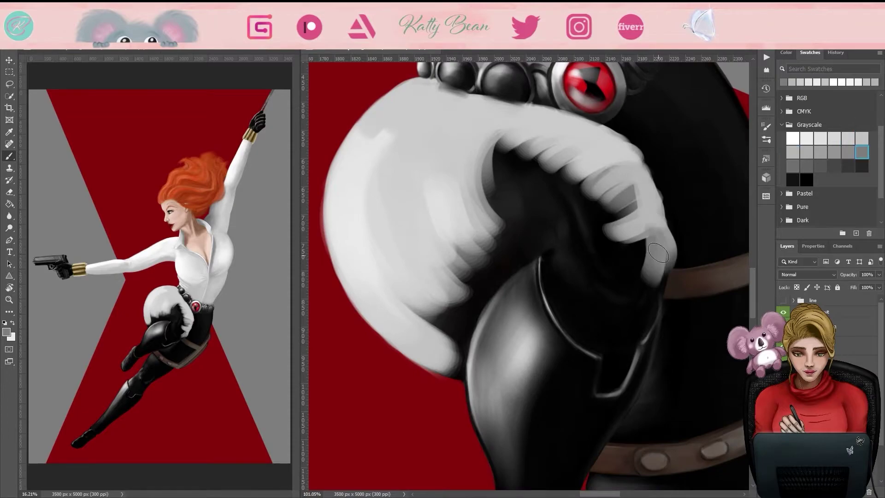
Step: Blend the raised thigh with light grey and white, and shade the rear underside with mid grey
key("e")
left_click_drag(571, 212, 581, 291)
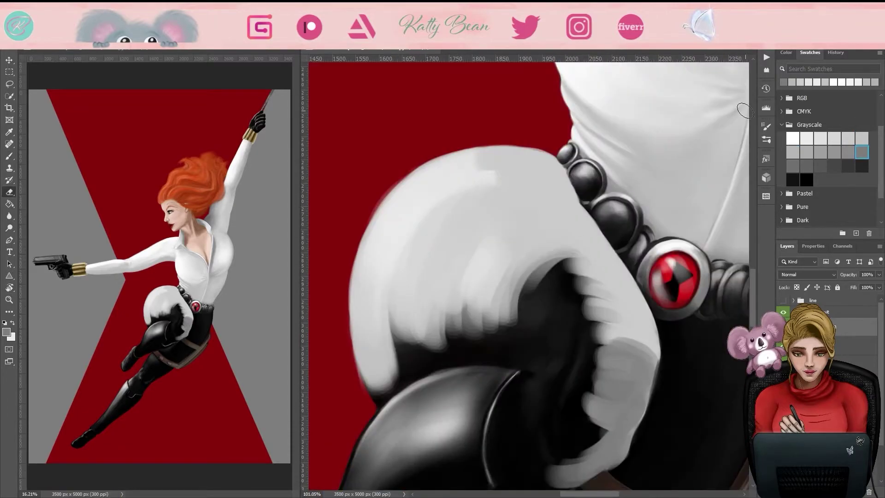
left_click(821, 138)
key("b")
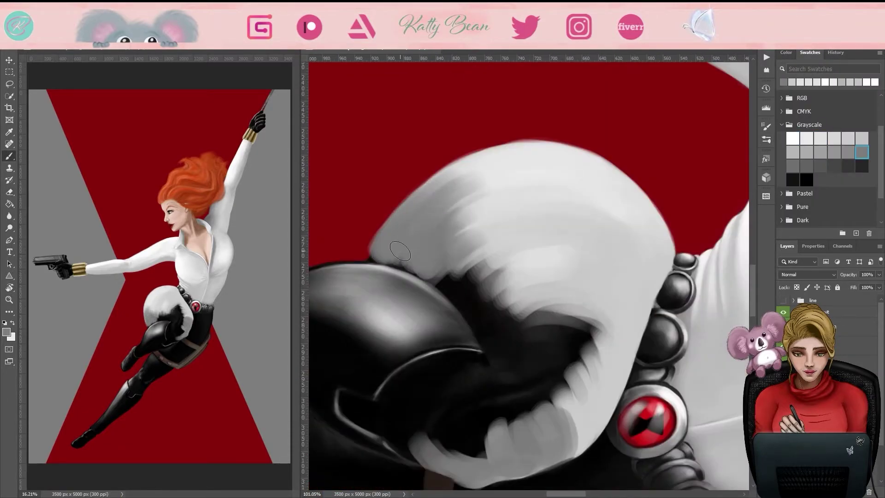
mouse_move(395, 247)
left_mouse_down()
mouse_move(496, 275)
mouse_move(527, 226)
mouse_move(488, 307)
mouse_move(616, 181)
mouse_move(551, 249)
mouse_move(628, 300)
left_mouse_up()
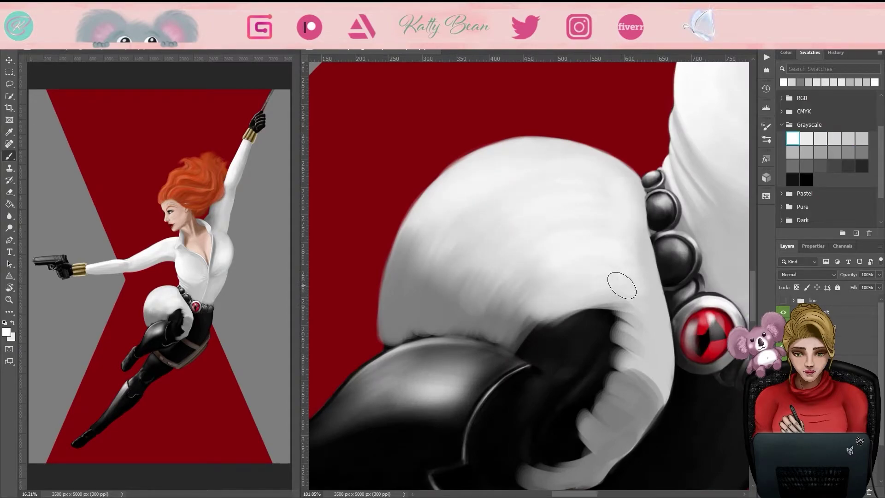
left_click(792, 138)
Step: Tint the highlights of the outstretched arm with pale cream on the upper arm and pale blue on the forearm
left_click(786, 52)
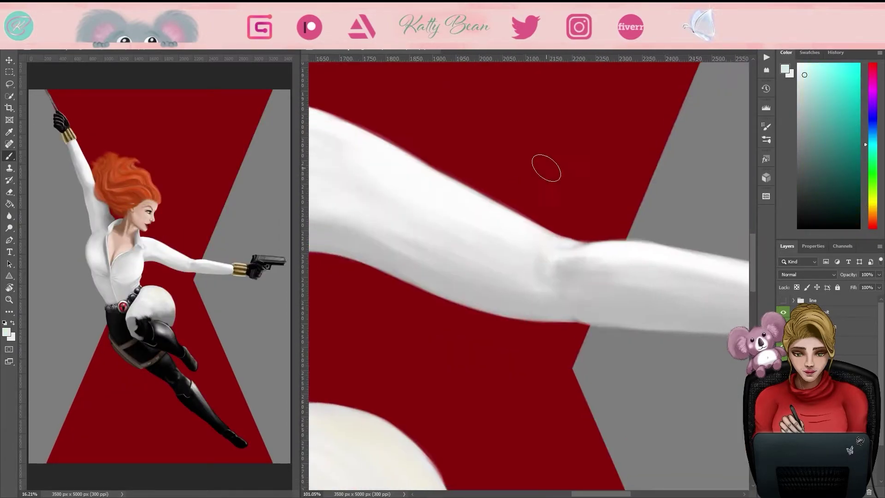
key("e")
left_click(872, 204)
left_click(809, 76)
left_click(872, 210)
left_click(806, 70)
left_click_drag(645, 202, 682, 115)
left_click_drag(599, 277, 530, 203)
left_click_drag(585, 314, 700, 313)
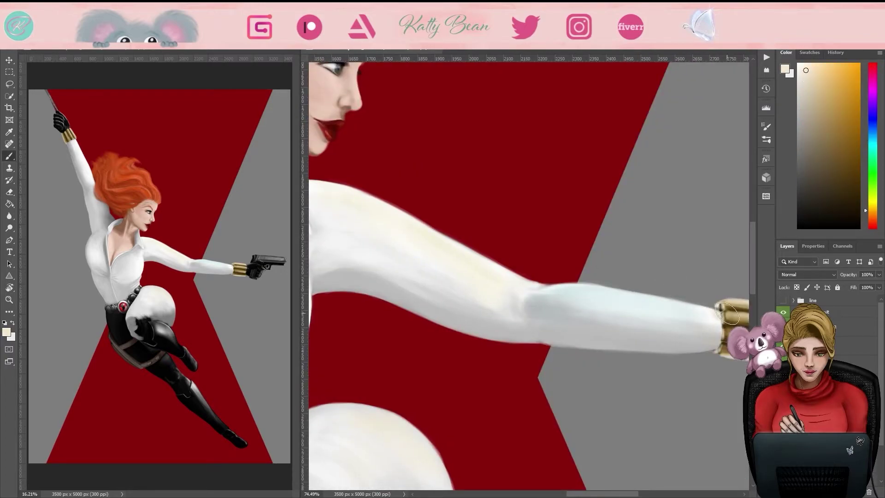
Step: Smooth the outstretched forearm with white and sampled tones, adding soft shading beside the gold bracelet
key("z")
left_click_drag(708, 229, 706, 156)
left_click(593, 243, "alt")
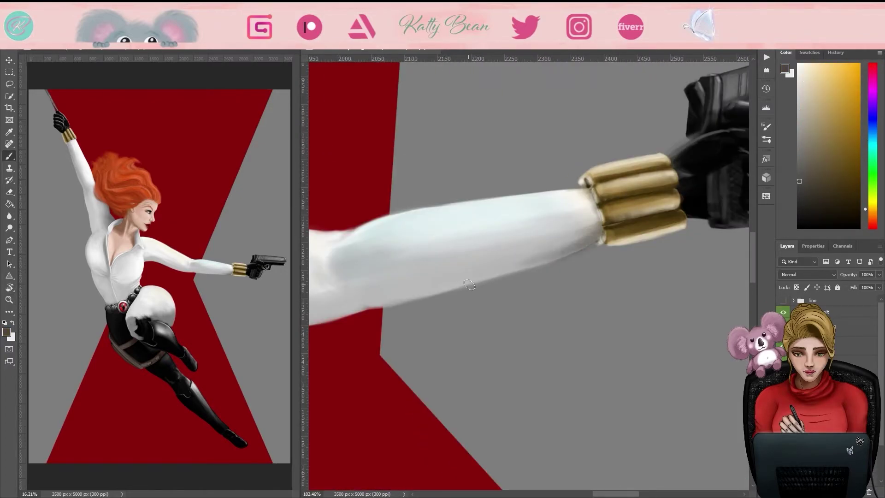
key("b")
left_click(810, 52)
left_click(793, 138)
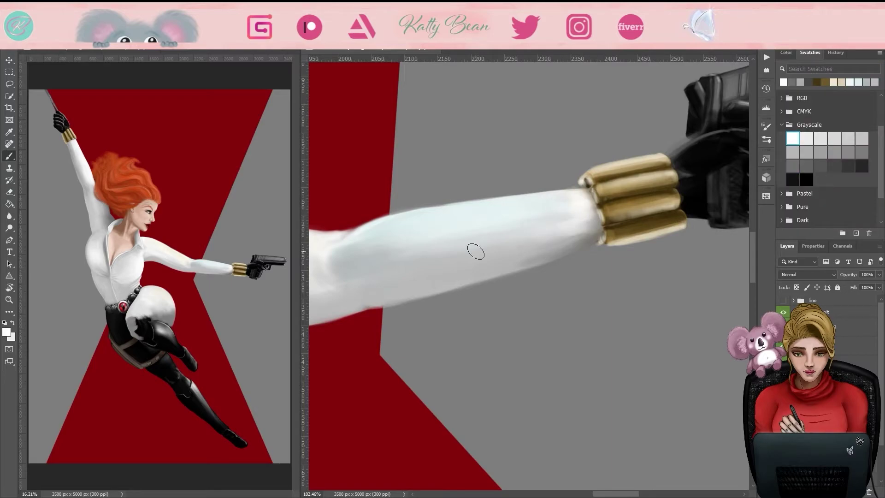
left_click_drag(592, 233, 503, 206)
left_click_drag(590, 217, 499, 227)
left_click(592, 226, "alt")
left_click(505, 239, "alt")
scroll(569, 255, "left", 2)
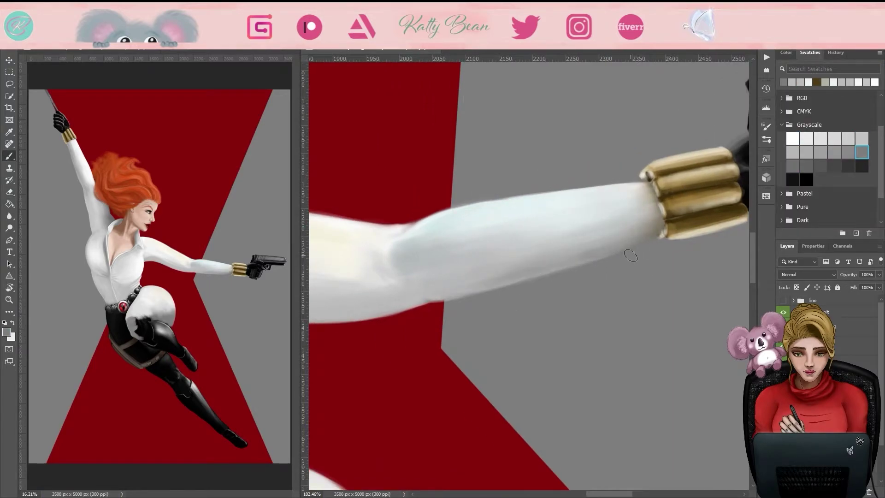
Step: Blend sampled off-white tones along the outstretched upper arm to soften its cream tint toward the elbow
scroll(629, 262, "down", 3)
mouse_move(503, 226)
left_mouse_down()
mouse_move(588, 227)
mouse_move(599, 240)
mouse_move(570, 258)
mouse_move(501, 203)
left_mouse_up()
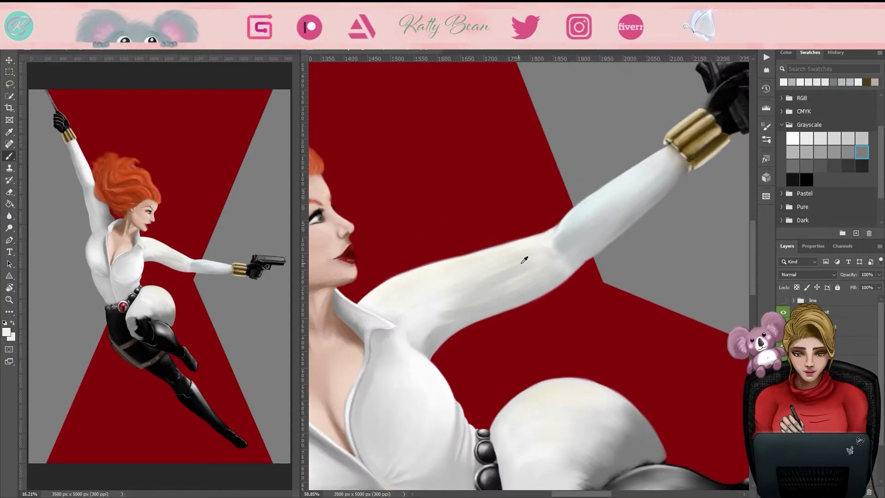
left_click_drag(503, 298, 543, 251)
left_click_drag(461, 276, 548, 253)
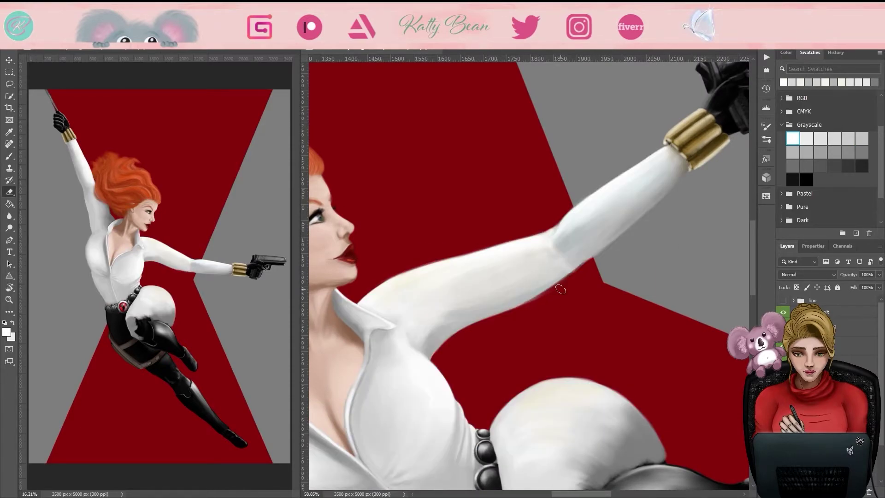
Step: Shade the underside of the outstretched arm with sampled greys and clean its outer edge with the Eraser
key("b")
left_click(579, 262, "alt")
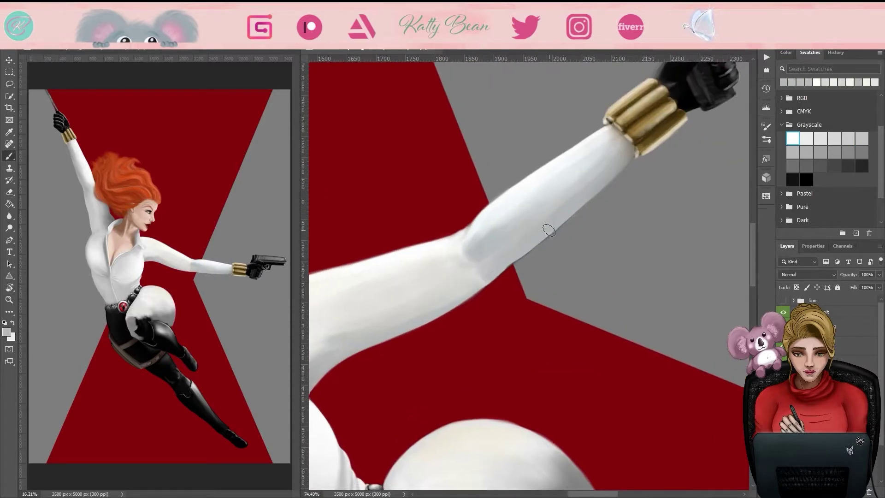
left_click_drag(480, 285, 436, 318)
key("e")
left_click(786, 52)
left_click(812, 75)
left_click_drag(530, 276, 507, 230)
Step: Block in the knee and calf of the raised leg with light and mid grey over the black
left_click(809, 52)
left_click(792, 152)
key("b")
left_click_drag(516, 194, 539, 138)
mouse_move(530, 277)
left_mouse_down()
mouse_move(484, 207)
mouse_move(553, 185)
left_mouse_up()
mouse_move(576, 277)
left_mouse_down()
mouse_move(632, 189)
mouse_move(576, 207)
left_mouse_up()
mouse_move(585, 152)
left_mouse_down()
mouse_move(640, 226)
mouse_move(507, 230)
left_mouse_up()
mouse_move(442, 290)
left_mouse_down()
mouse_move(504, 223)
mouse_move(618, 212)
left_mouse_up()
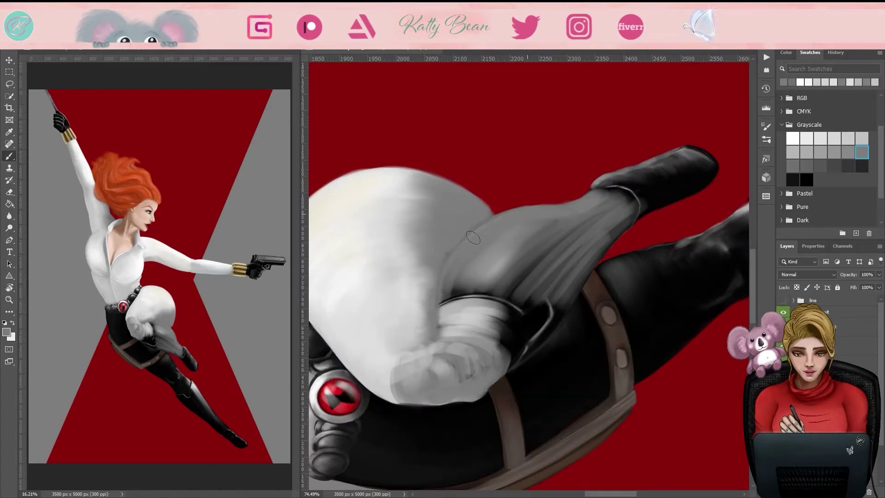
Step: Smooth the streaky grey on the raised calf and the knee folds into even tones
left_click_drag(553, 277, 507, 184)
left_click_drag(507, 231, 599, 323)
mouse_move(576, 254)
left_mouse_down()
mouse_move(637, 188)
mouse_move(599, 231)
left_mouse_up()
key("b")
left_click_drag(553, 208, 573, 292)
mouse_move(553, 258)
left_mouse_down()
mouse_move(537, 292)
mouse_move(506, 194)
left_mouse_up()
Step: Model the raised calf with soft white highlights and grey shading, keeping the boot-top seam defined
left_click(834, 166)
left_click_drag(538, 247, 576, 207)
left_click_drag(571, 258, 613, 185)
mouse_move(523, 276)
left_mouse_down()
mouse_move(553, 230)
mouse_move(493, 264)
mouse_move(530, 208)
mouse_move(576, 185)
mouse_move(553, 230)
left_mouse_up()
left_click_drag(530, 194, 566, 220)
mouse_move(506, 175)
left_mouse_down()
mouse_move(567, 272)
mouse_move(567, 137)
mouse_move(495, 235)
mouse_move(507, 207)
mouse_move(574, 199)
left_mouse_up()
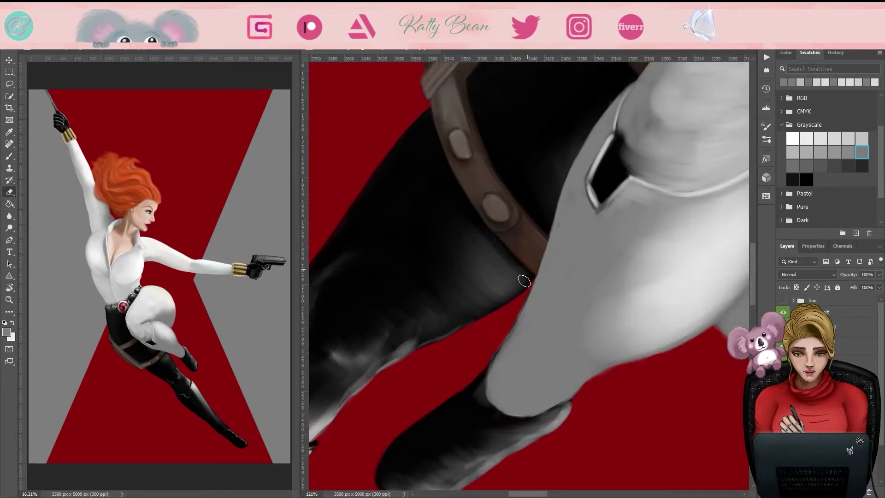
Step: Cover the black notch in the raised boot's top seam with grey and blend the shadows around the knee
left_click_drag(559, 241, 579, 200)
left_click_drag(560, 253, 551, 195)
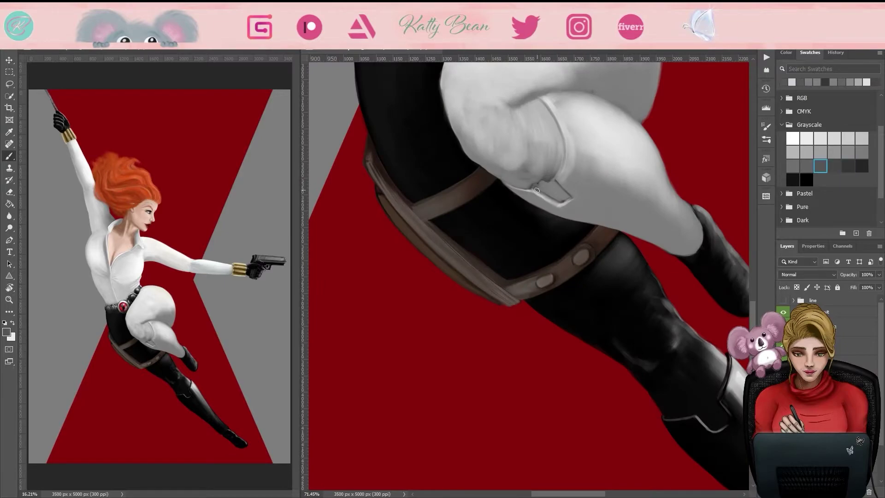
left_click_drag(513, 236, 609, 244)
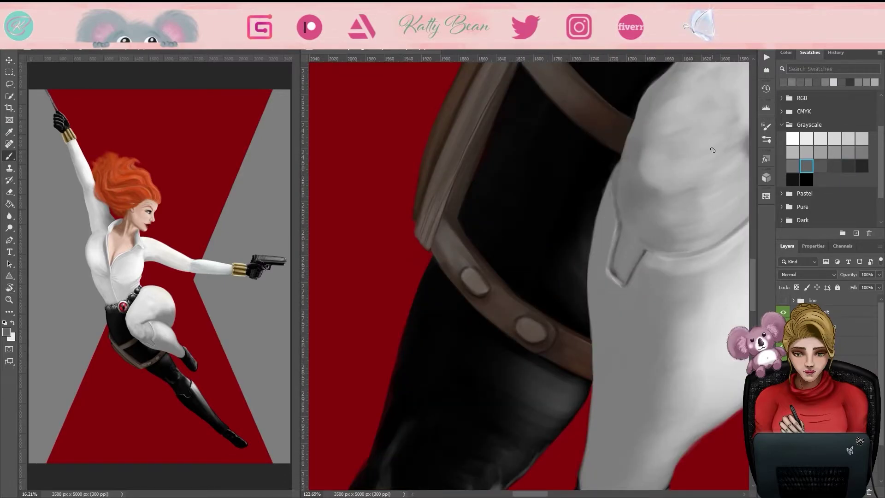
left_click_drag(619, 280, 509, 309)
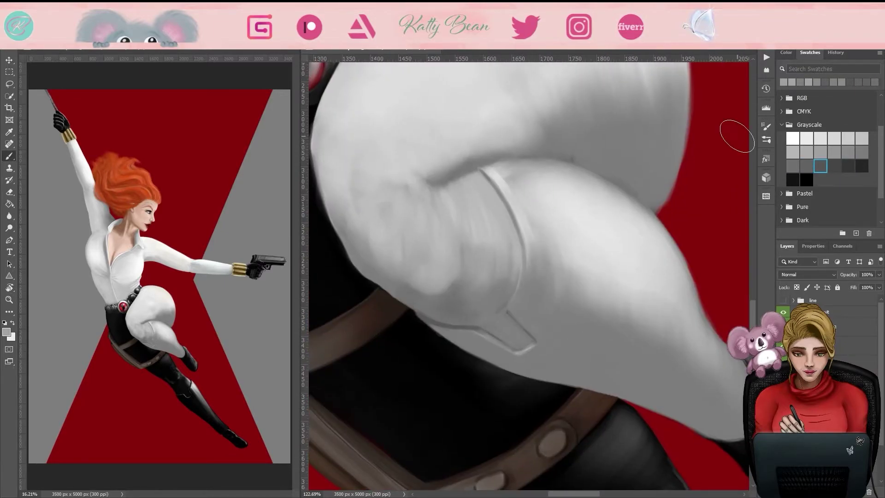
left_click_drag(737, 136, 566, 220)
left_click_drag(488, 174, 573, 212)
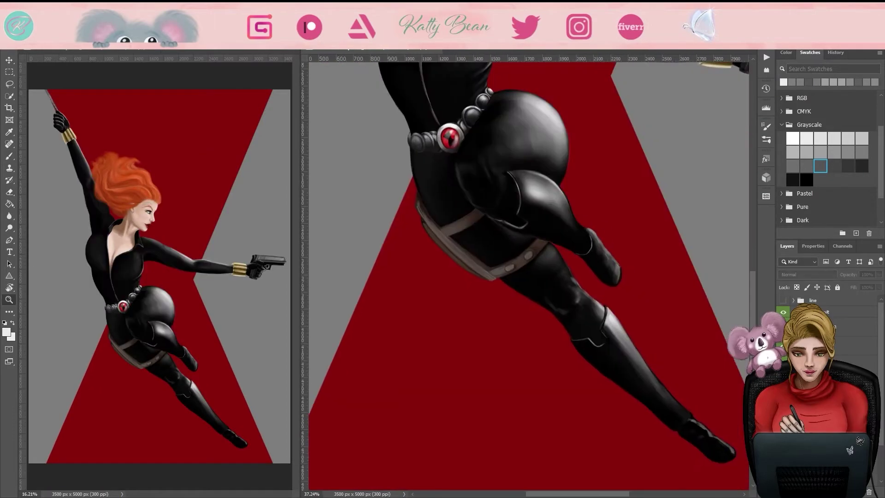
Step: Outline the raised leg's ankle seam in white and repaint the foot light grey with darker underside shading
left_click(847, 138)
left_click_drag(507, 299, 535, 305)
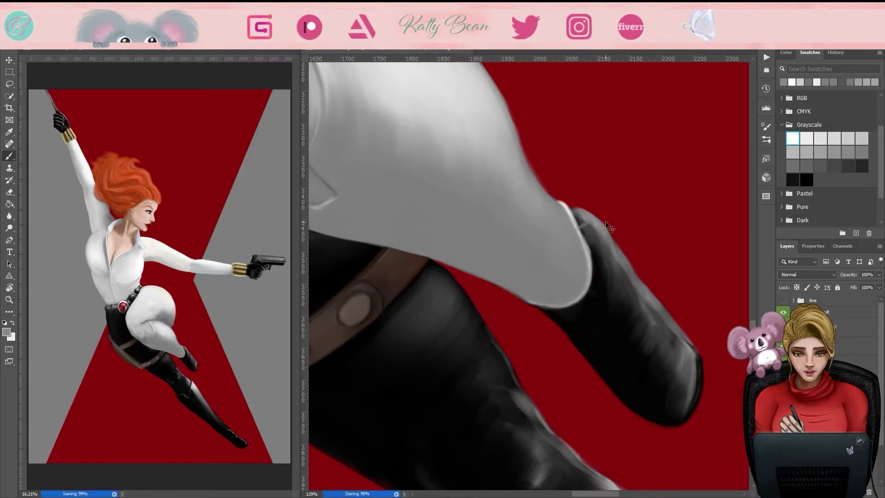
left_click_drag(580, 276, 529, 191)
left_click(834, 139)
mouse_move(525, 152)
left_mouse_down()
mouse_move(594, 268)
mouse_move(530, 175)
mouse_move(585, 299)
mouse_move(553, 230)
mouse_move(599, 295)
left_mouse_up()
left_click(475, 209, "alt")
left_click_drag(475, 209, 582, 301)
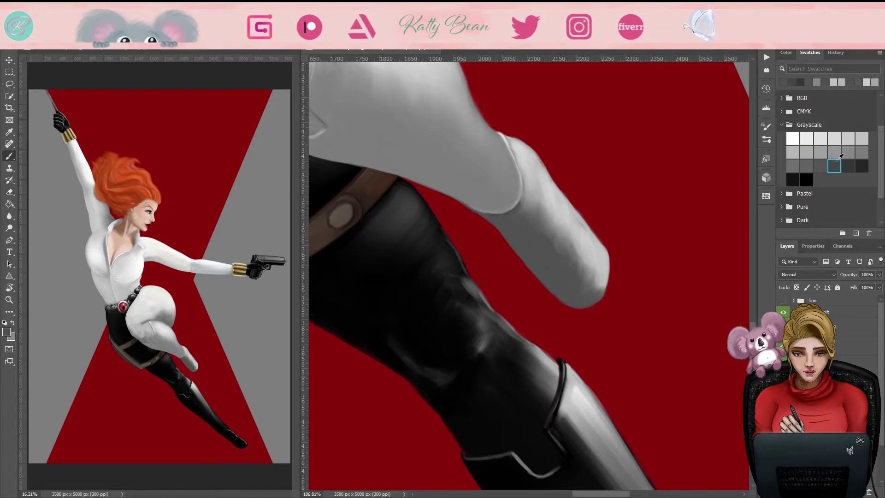
Step: Brighten the raised leg with white and reduce the layer to 85% opacity and 86% fill
left_click(835, 138)
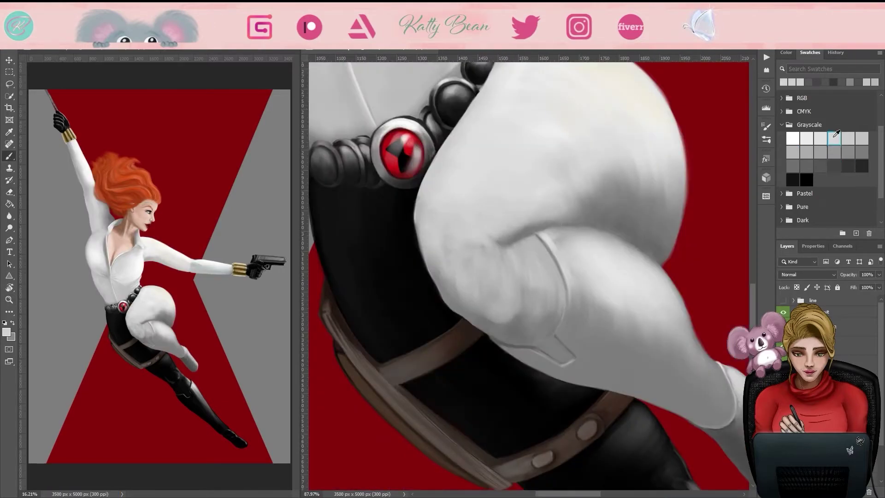
left_click(792, 138)
key("e")
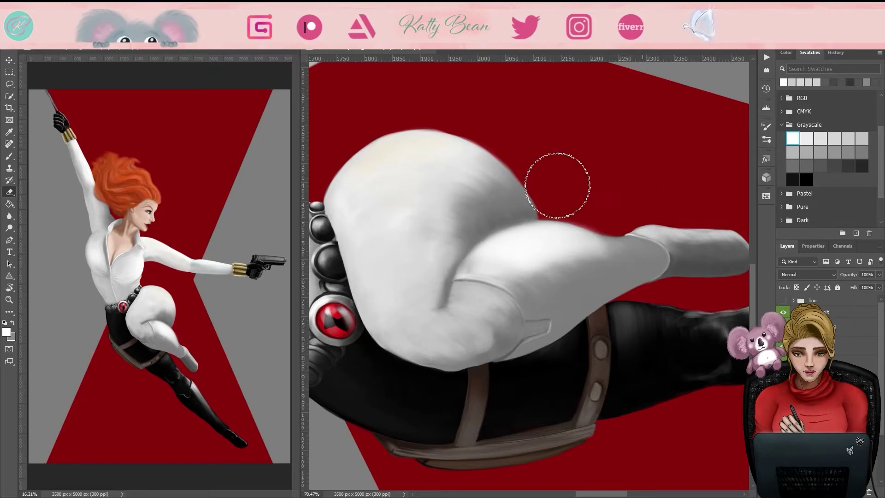
key("ctrl+0")
key("z")
key("b")
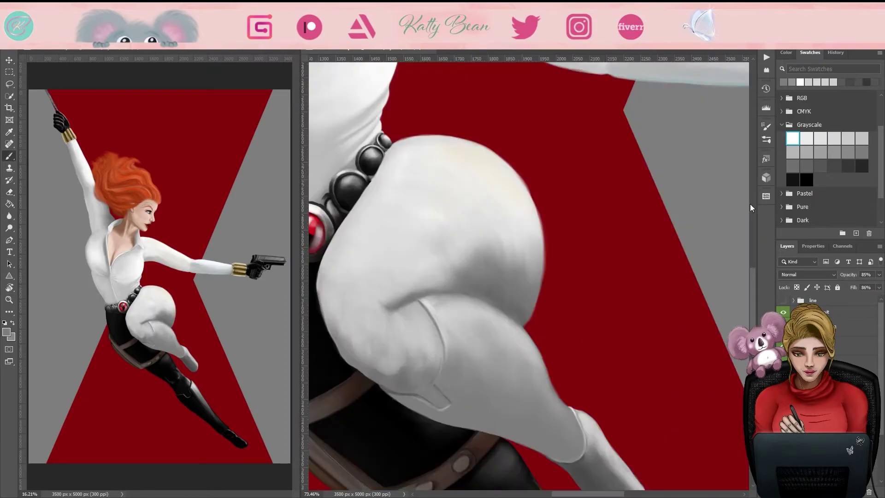
key("z")
scroll(613, 342, "down", 5)
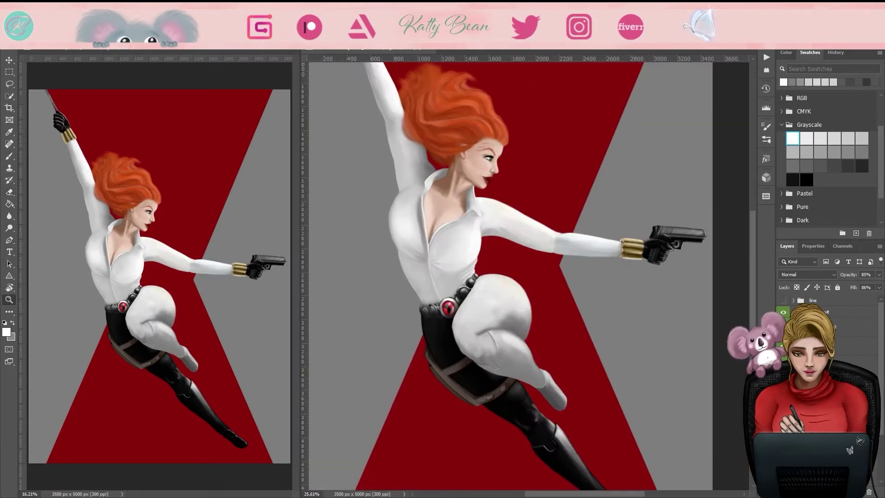
Step: Repaint the tab on the raised boot's top seam in darker grey with a light edge, and select the calf area
scroll(612, 342, "up", 5)
key("b")
scroll(530, 276, "up", 3)
left_click(489, 251, "alt")
scroll(489, 251, "up", 4)
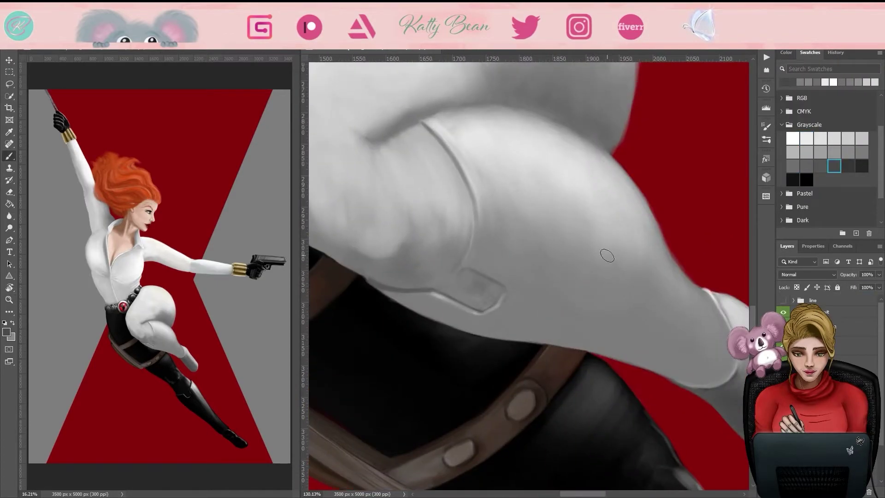
left_click(607, 256, "alt")
left_click_drag(606, 256, 604, 285)
key("Escape")
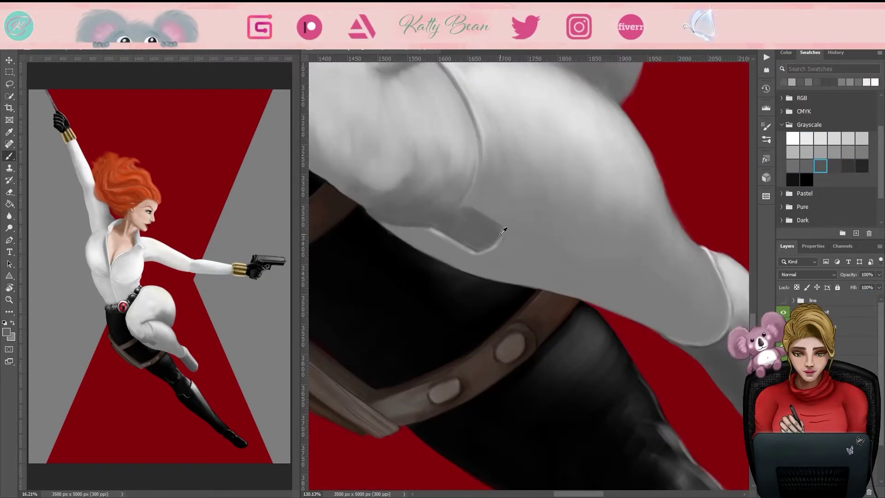
left_click_drag(398, 228, 547, 207)
left_click_drag(465, 189, 566, 277)
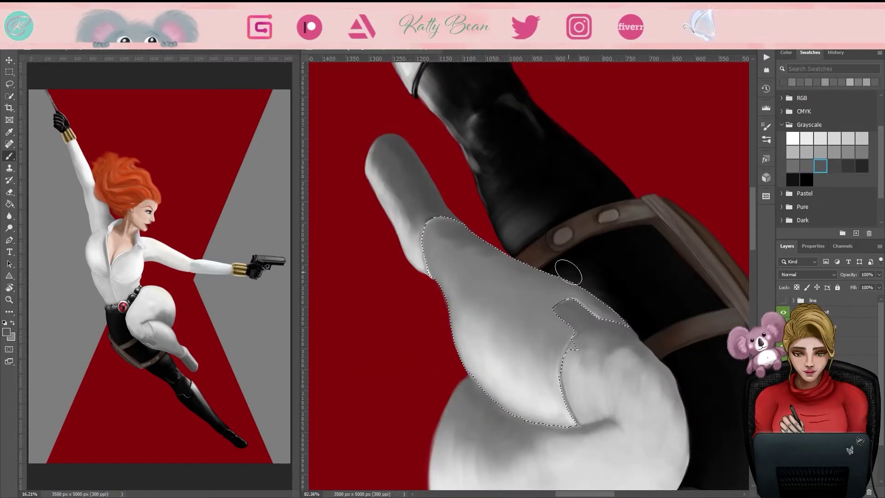
Step: Paint small fabric creases and soft grey shading at the elbow of the outstretched arm
left_click(835, 164)
key("ctrl+0")
scroll(530, 279, "up", 5)
left_click_drag(461, 207, 562, 237)
left_click(807, 166)
scroll(527, 319, "up", 3)
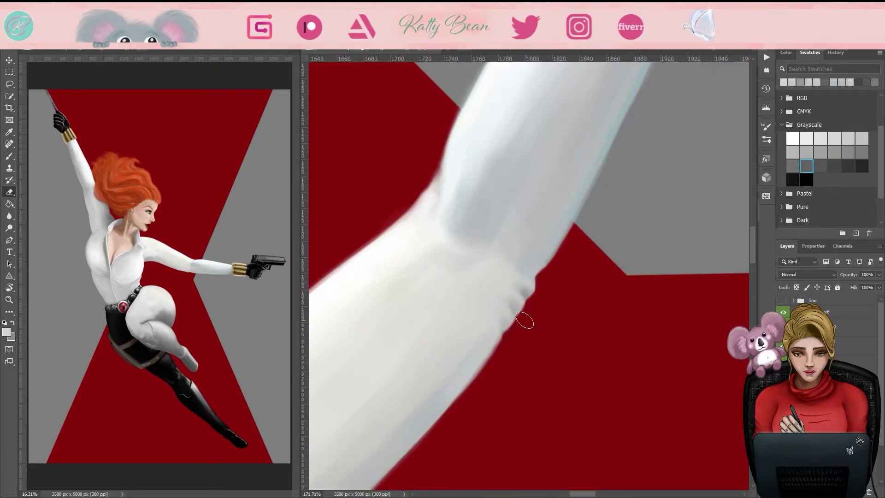
Step: Repaint the extended leg's thigh from the belt to above the knee in light grey with soft shading
key("ctrl+0")
scroll(513, 400, "up", 3)
left_click_drag(484, 351, 513, 399)
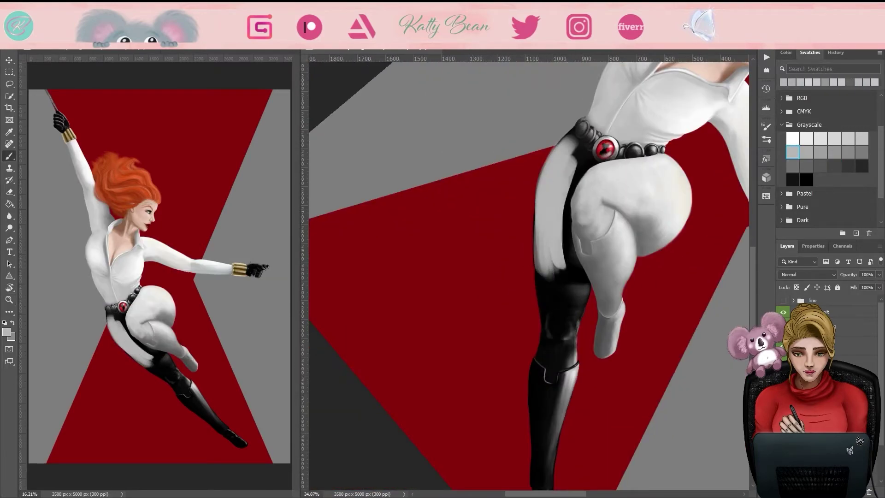
left_click_drag(560, 303, 483, 179)
left_click(484, 180, "alt")
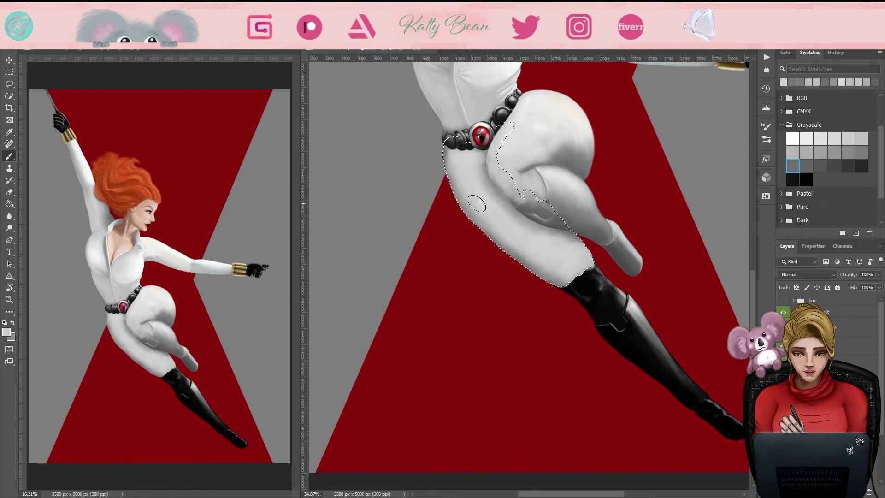
left_click_drag(613, 306, 641, 306)
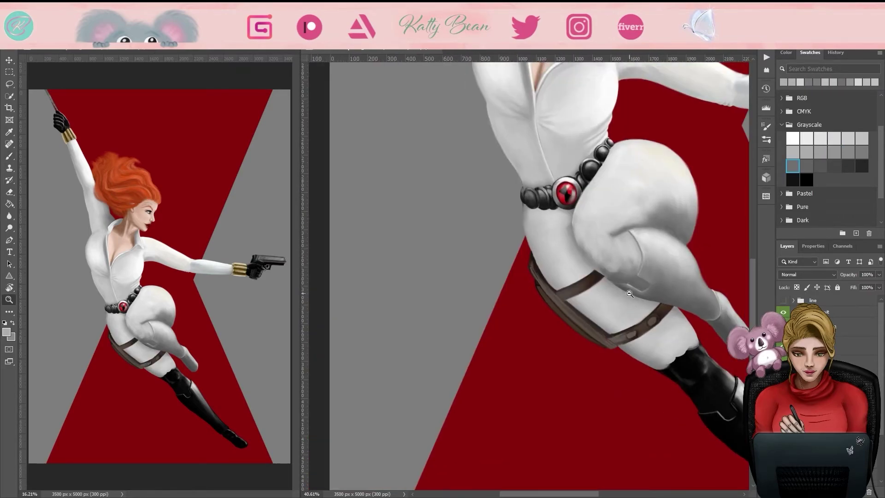
Step: Refine the soft grey shading on the extended thigh around the upper holster strap and beneath the raised knee
scroll(573, 260, "down", 3)
scroll(480, 189, "up", 4)
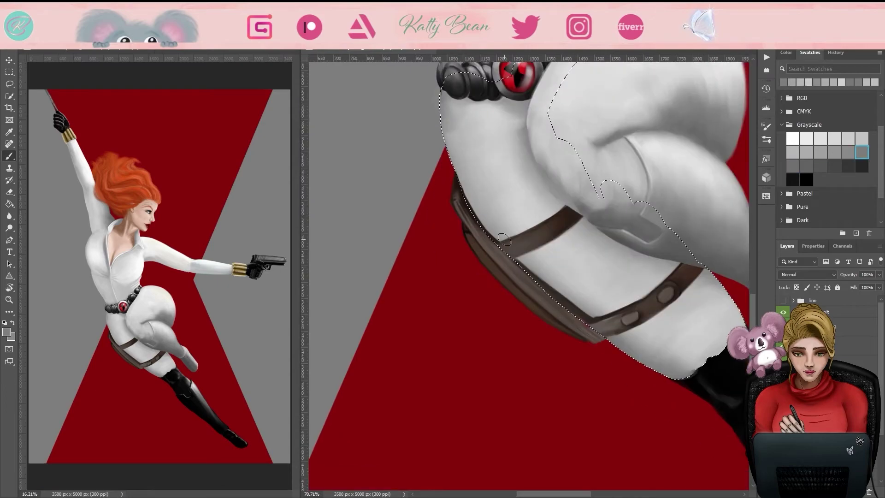
key("alt+BackSpace")
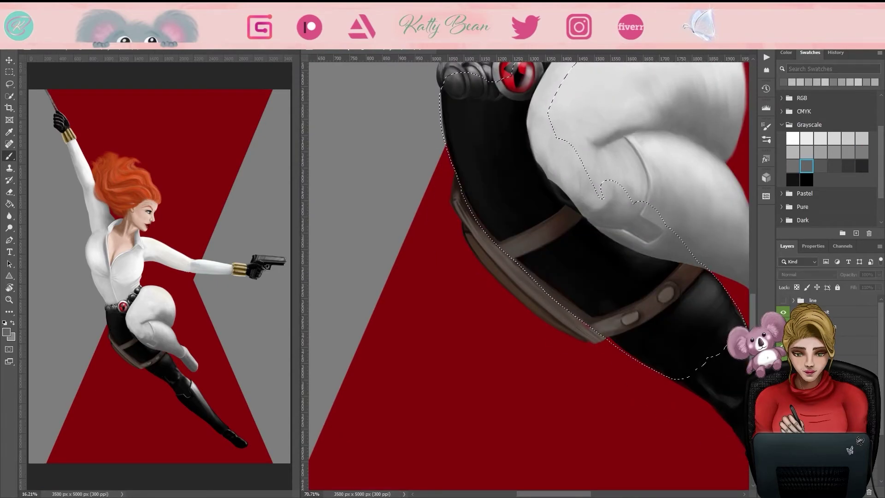
scroll(595, 188, "up", 3)
key("ctrl+z")
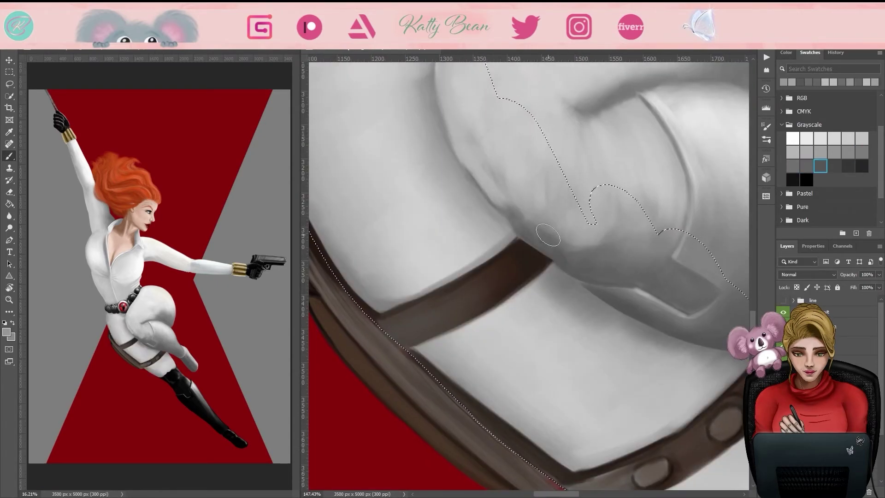
scroll(701, 256, "down", 2)
scroll(517, 198, "up", 3)
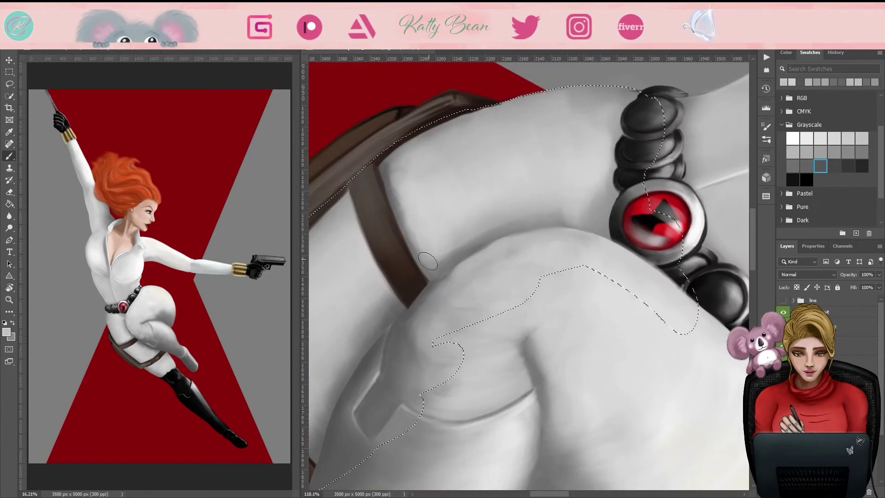
Step: Smooth the light grey thigh between the belt and boot, and clean up the paint along the holster straps
scroll(516, 156, "down", 2)
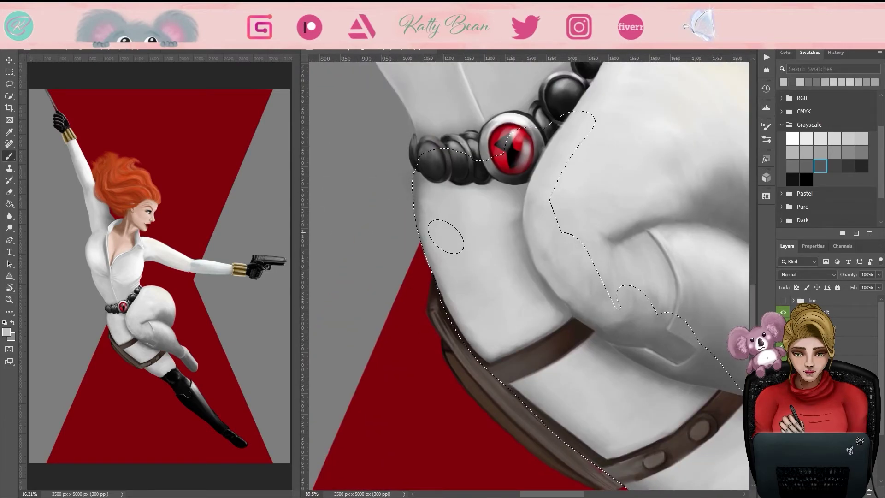
scroll(503, 177, "down", 2)
key("e")
scroll(504, 177, "up", 4)
key("ctrl+d")
scroll(503, 177, "down", 5)
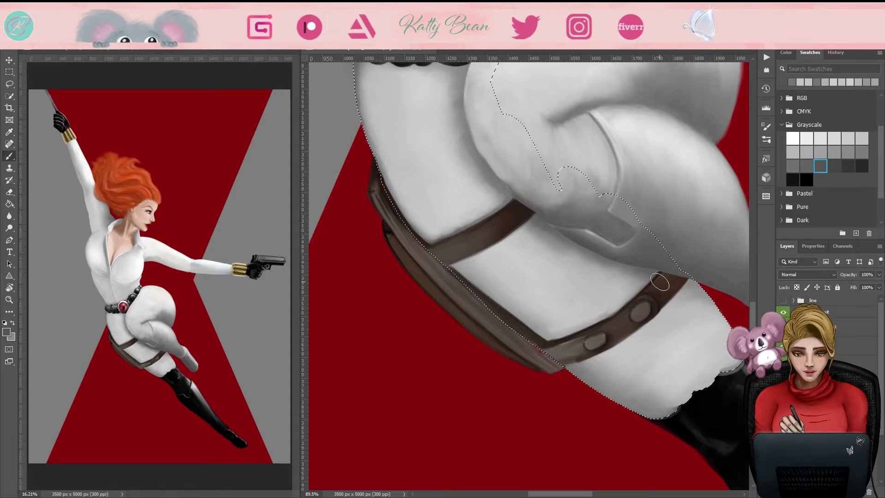
scroll(507, 217, "down", 3)
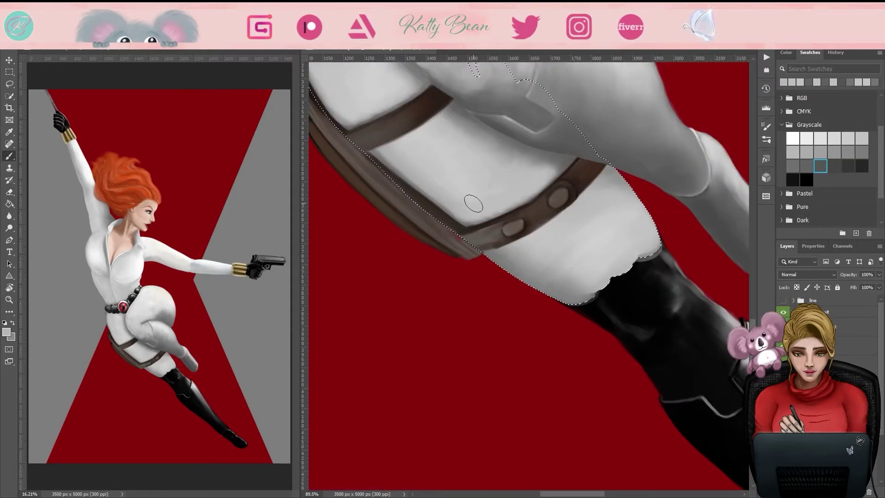
Step: Touch up the brown holster where it meets the white thigh and undo the last two changes
left_click_drag(433, 179, 500, 236)
scroll(669, 221, "up", 5)
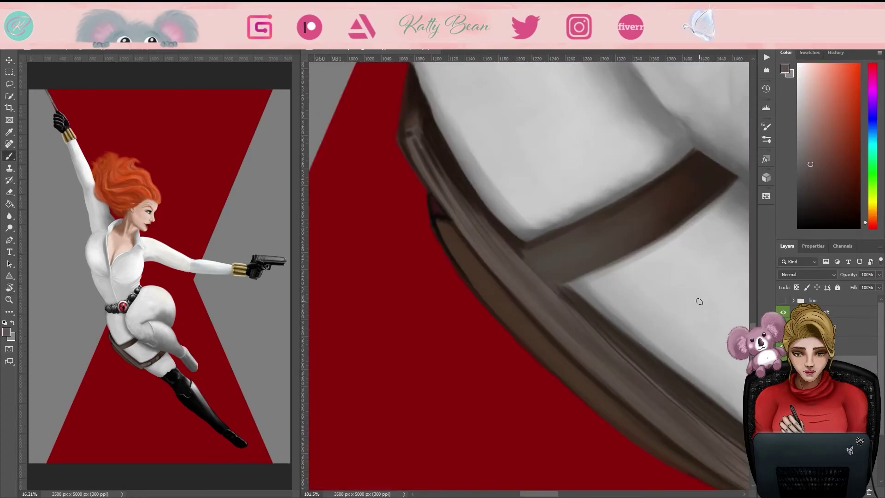
scroll(671, 289, "down", 6)
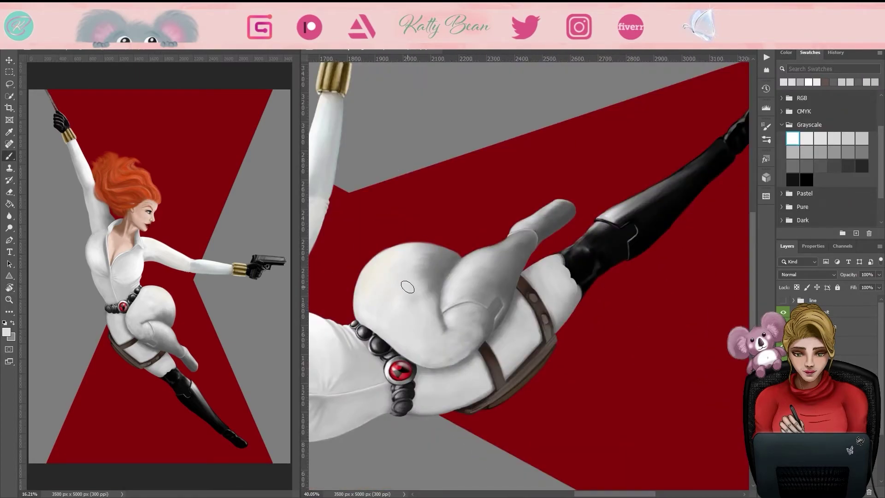
scroll(432, 282, "down", 3)
key("ctrl+z")
key("ctrl+z")
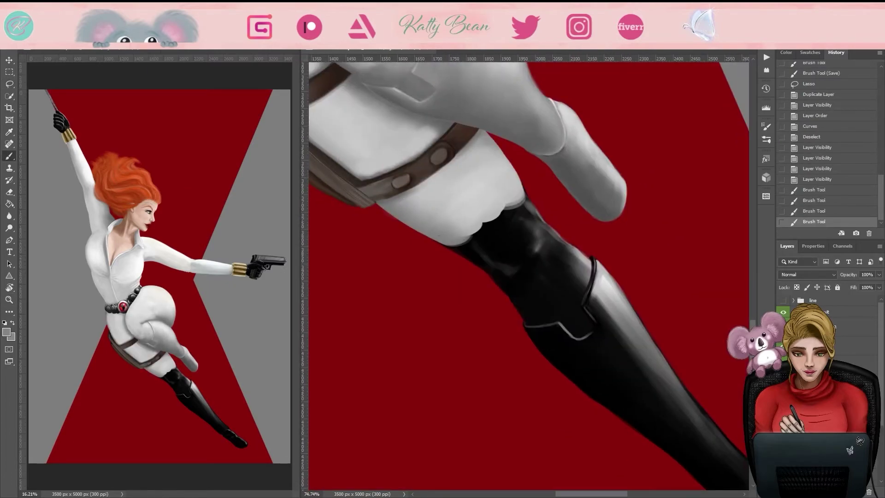
Step: Repaint the extended leg's knee area down to the notched boot top in light grey with soft shading
mouse_move(517, 120)
left_mouse_down()
mouse_move(482, 228)
mouse_move(503, 207)
mouse_move(480, 226)
mouse_move(471, 219)
mouse_move(521, 249)
mouse_move(548, 281)
left_mouse_up()
key("Escape")
key("b")
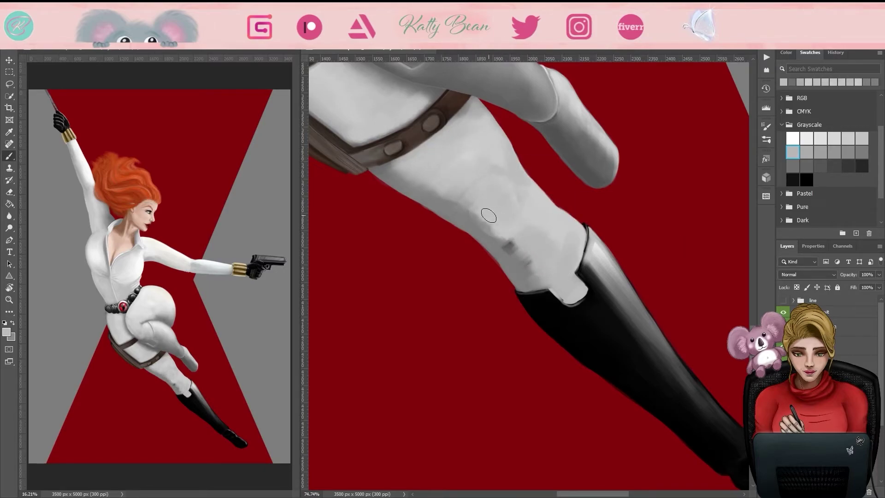
left_click_drag(507, 244, 544, 282)
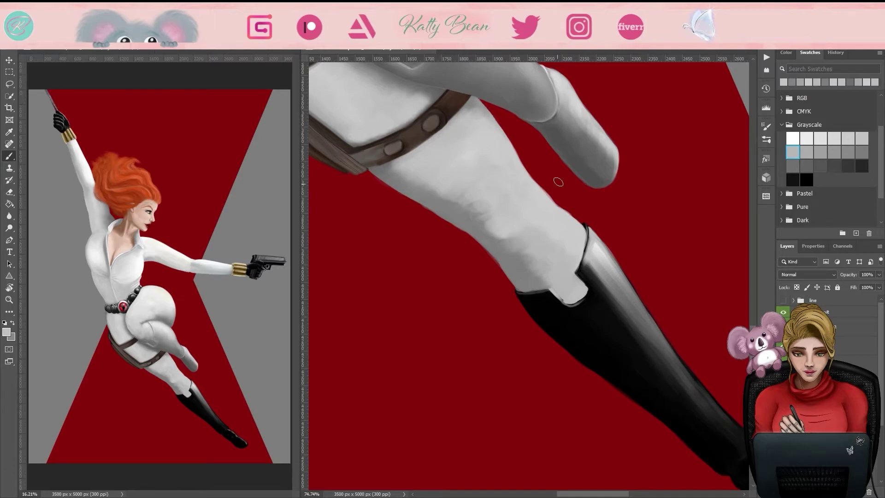
Step: Paint a light edge along the extended boot's notched top seam and grey strokes down both sides of its shaft
scroll(575, 210, "up", 3)
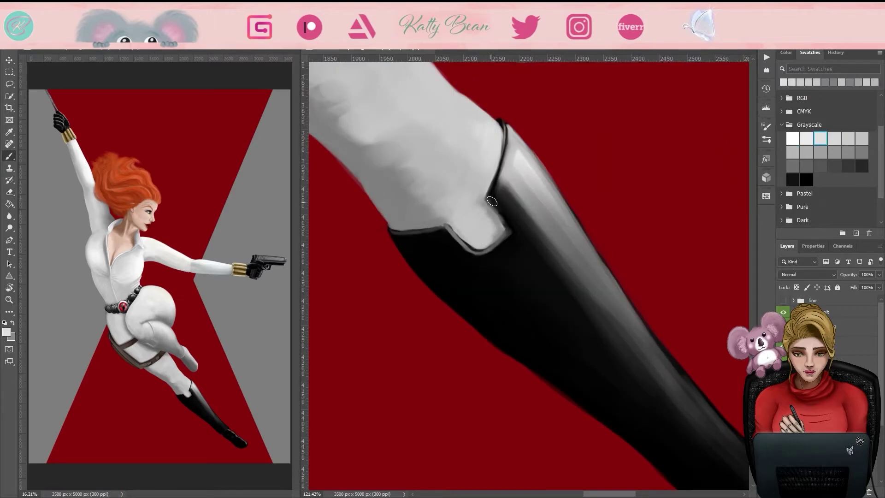
left_click(821, 152)
scroll(460, 184, "down", 3)
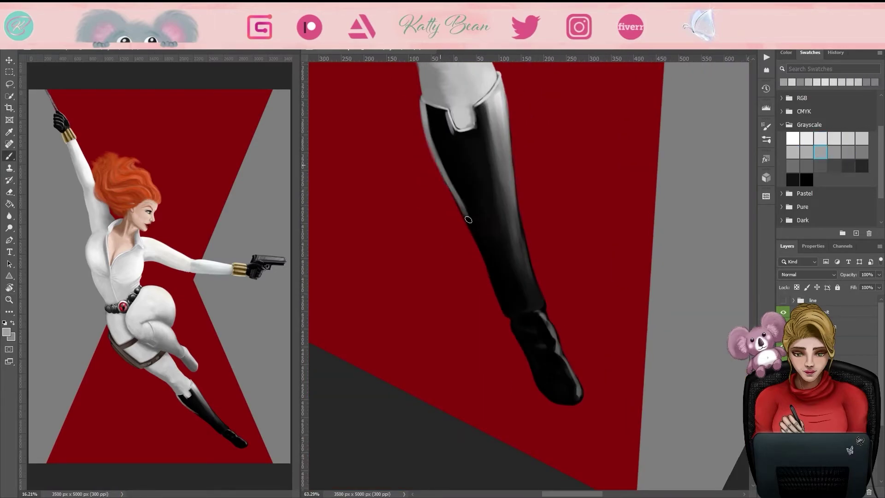
left_click_drag(511, 106, 544, 318)
left_click_drag(479, 235, 437, 111)
Step: Cover the extended boot's black shaft with light and mid grey strokes from the top seam to the ankle
scroll(436, 111, "up", 3)
left_click_drag(544, 433, 507, 263)
left_click_drag(525, 305, 546, 438)
mouse_move(547, 438)
left_mouse_down()
mouse_move(443, 320)
mouse_move(484, 276)
left_mouse_up()
left_click_drag(468, 212, 486, 461)
left_click_drag(502, 202, 530, 231)
mouse_move(576, 194)
left_mouse_down()
mouse_move(462, 269)
mouse_move(668, 152)
left_mouse_up()
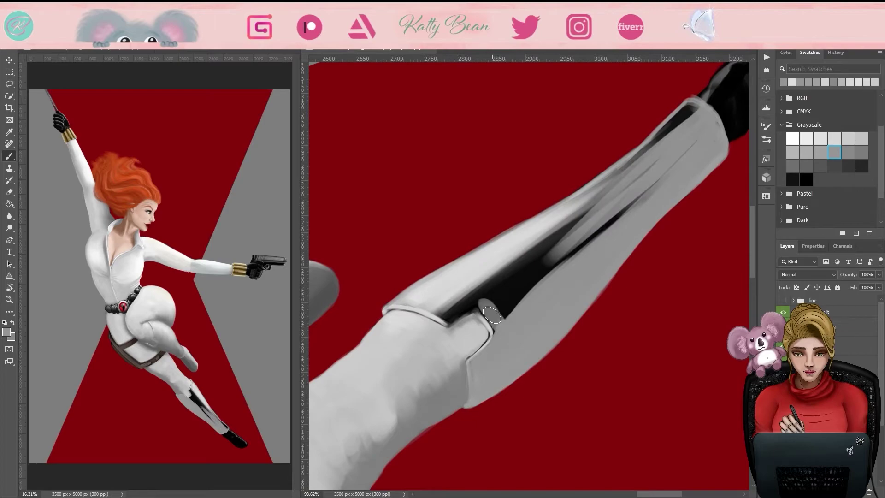
left_click_drag(350, 368, 519, 288)
key("e")
key("b")
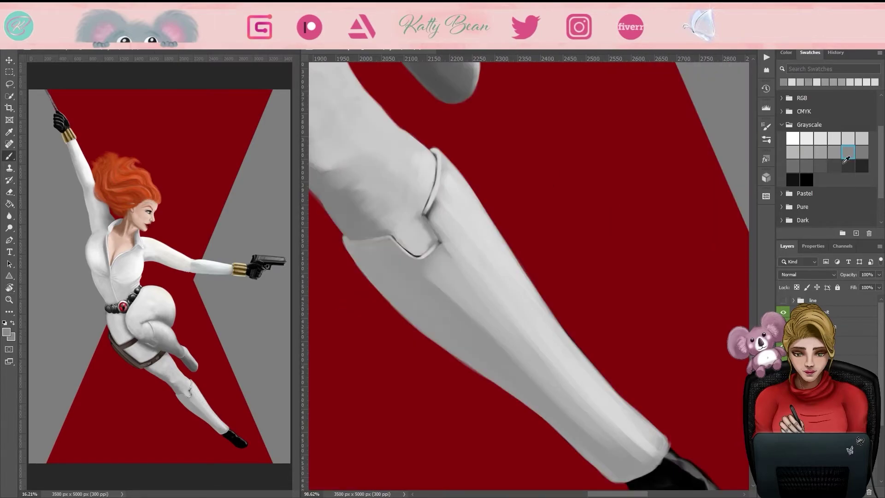
Step: Select the extended boot's shaft, shade its rear side in darker grey, and outline the notched top seam with a dark line
key("w")
mouse_move(645, 152)
left_mouse_down()
mouse_move(470, 249)
mouse_move(628, 206)
mouse_move(461, 258)
left_mouse_up()
key("b")
scroll(552, 242, "up", 3)
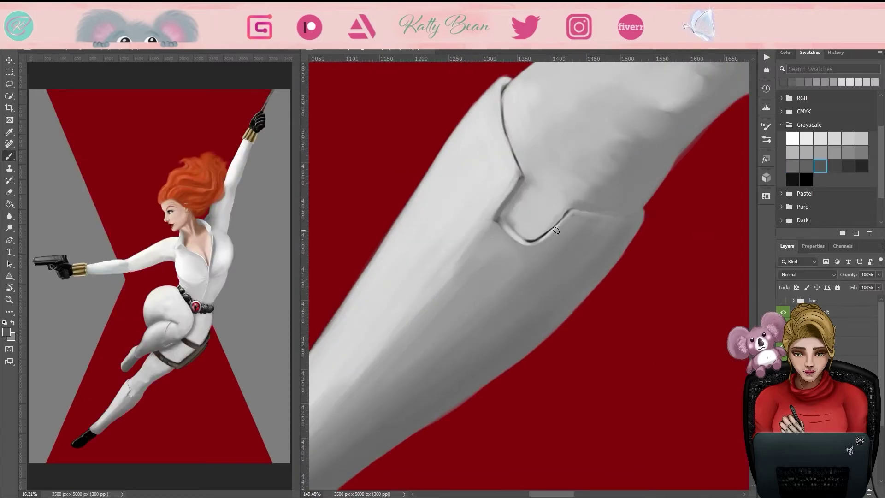
left_click(517, 176, "alt")
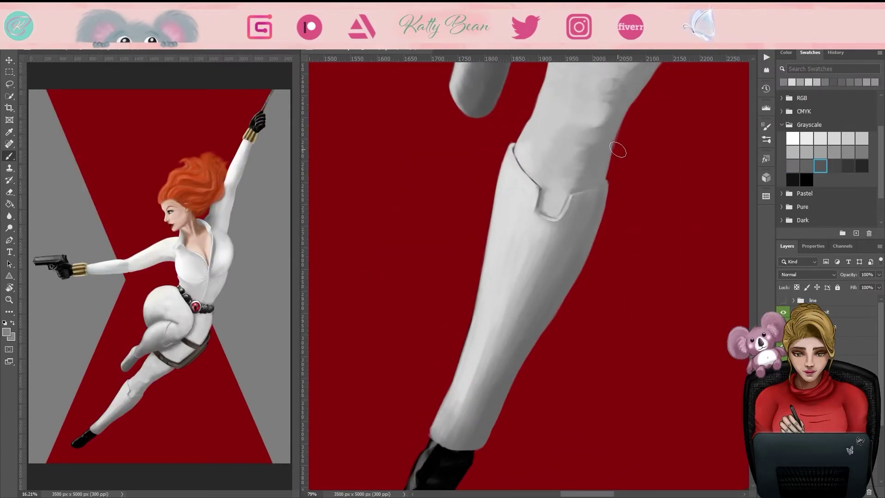
Step: Soften the boot's top seam and the folds below the knee, and flip the canvas horizontally back
scroll(453, 211, "up", 2)
left_click_drag(446, 183, 472, 217)
key("ctrl+shift+h")
scroll(477, 261, "down", 4)
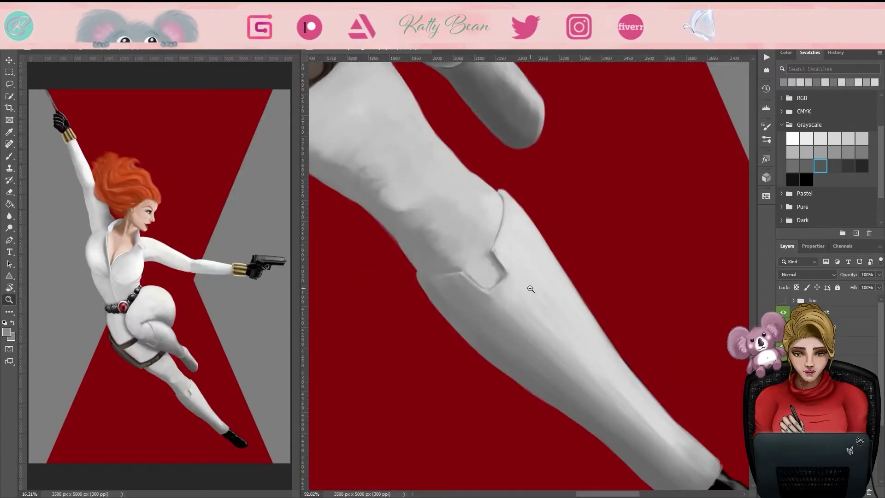
scroll(552, 318, "down", 3)
scroll(507, 208, "up", 2)
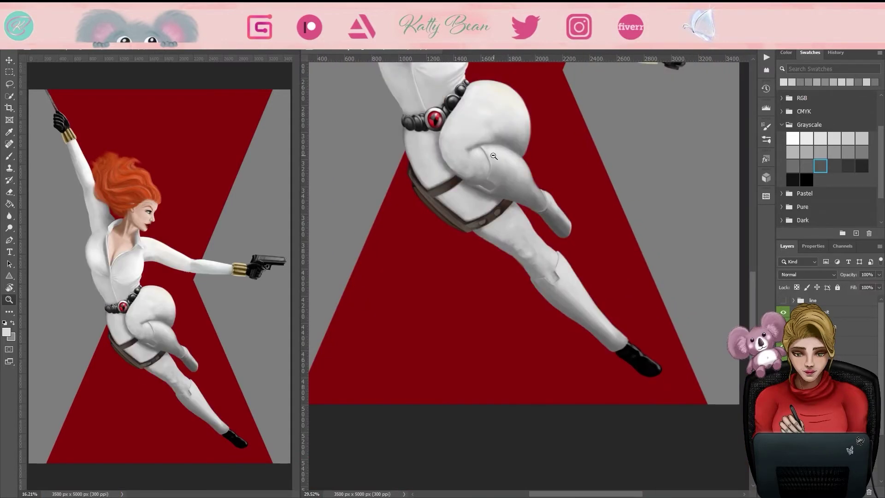
Step: Select the raised leg's calf, brighten it with soft white highlights, and clear the selection
key("w")
left_click_drag(479, 184, 553, 251)
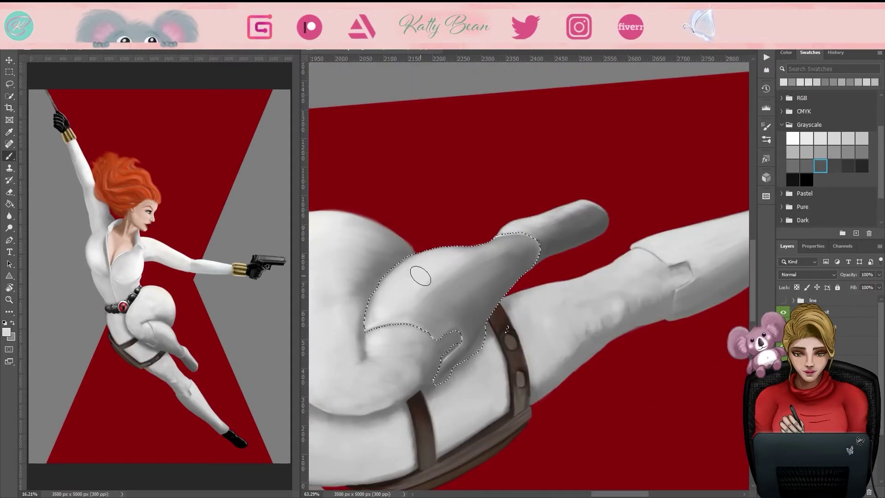
key("b")
key("ctrl+d")
Step: Repaint the extended boot's black foot in light grey with soft shading at the ankle and sole
scroll(680, 262, "up", 1)
mouse_move(548, 285)
left_mouse_down()
mouse_move(572, 293)
mouse_move(645, 336)
left_mouse_up()
left_click_drag(567, 272, 650, 332)
left_click_drag(553, 294, 589, 322)
scroll(649, 238, "up", 2)
key("b")
left_click_drag(567, 194, 654, 276)
mouse_move(530, 212)
left_mouse_down()
mouse_move(663, 286)
mouse_move(636, 302)
mouse_move(548, 208)
mouse_move(618, 272)
left_mouse_up()
left_click_drag(544, 240, 592, 192)
scroll(528, 322, "down", 2)
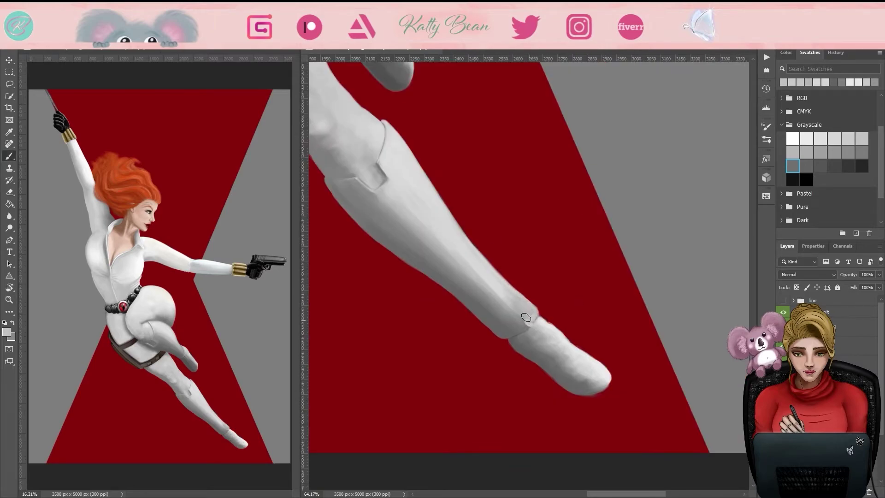
Step: Paint the palm and wrist of the gun hand's black glove in light grey, up to the gold bracelet
key("r")
mouse_move(467, 259)
left_mouse_down()
mouse_move(500, 341)
mouse_move(620, 150)
mouse_move(517, 276)
mouse_move(474, 369)
left_mouse_up()
scroll(518, 276, "up", 3)
left_click(848, 165)
mouse_move(571, 299)
left_mouse_down()
mouse_move(511, 382)
mouse_move(520, 387)
left_mouse_up()
key("r")
left_click_drag(498, 317, 549, 215)
left_click(821, 139)
left_click_drag(631, 295, 580, 336)
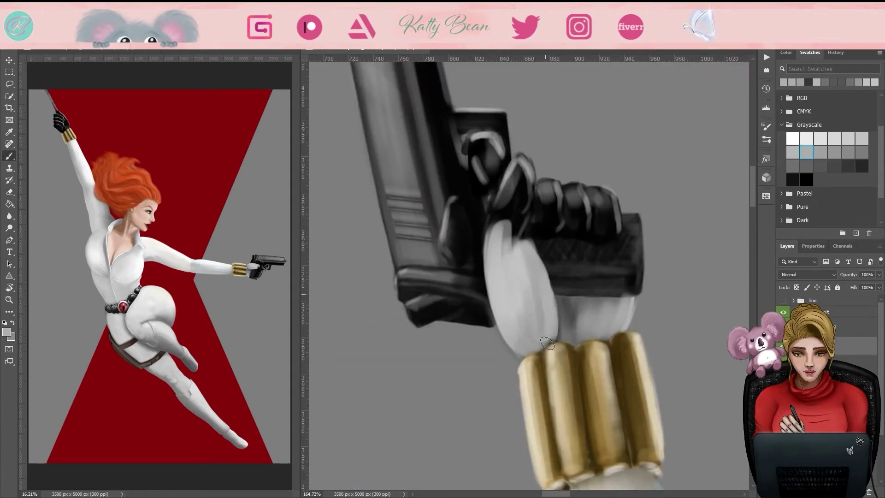
Step: Cover the gun hand's thumb and fingers in near-white, leaving the black pistol grip showing between them
left_click_drag(557, 272, 539, 346)
key("r")
left_click_drag(553, 230, 530, 322)
mouse_move(461, 240)
left_mouse_down()
mouse_move(650, 309)
mouse_move(562, 349)
mouse_move(586, 305)
mouse_move(576, 217)
mouse_move(632, 248)
left_mouse_up()
left_click(807, 139)
key("r")
key("e")
key("r")
left_click_drag(576, 217, 545, 312)
mouse_move(603, 345)
left_mouse_down()
mouse_move(636, 286)
mouse_move(576, 318)
left_mouse_up()
left_click_drag(595, 286, 562, 331)
Step: Refine the shapes of the gun hand's fingers and add grey shading over the thumb and trigger finger
key("z")
left_click(648, 264, "alt")
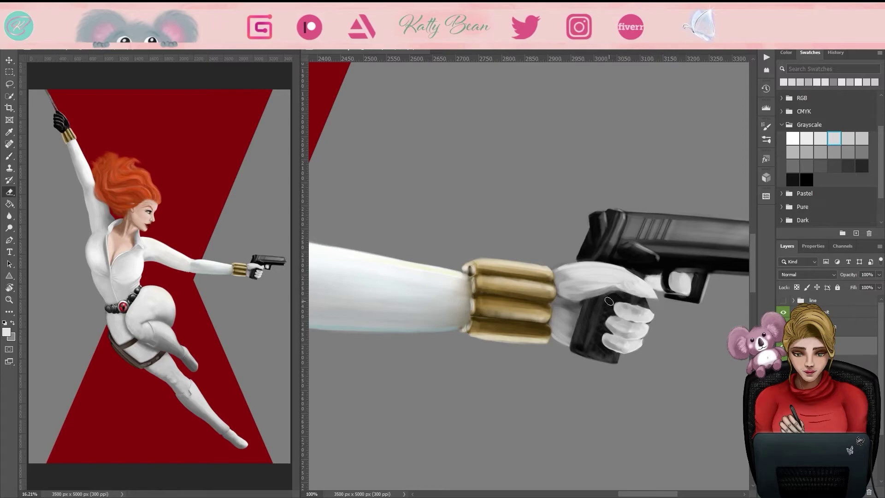
key("z")
left_click_drag(628, 289, 645, 288)
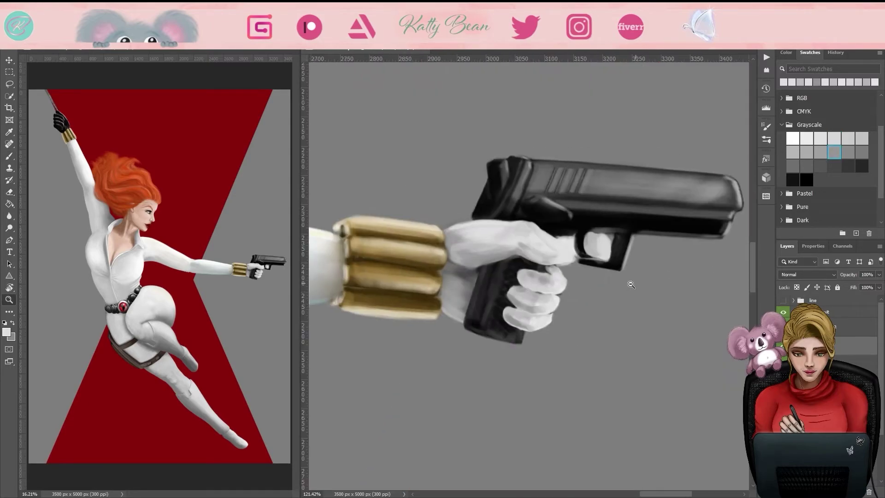
left_click(820, 166)
left_click_drag(512, 258, 610, 281)
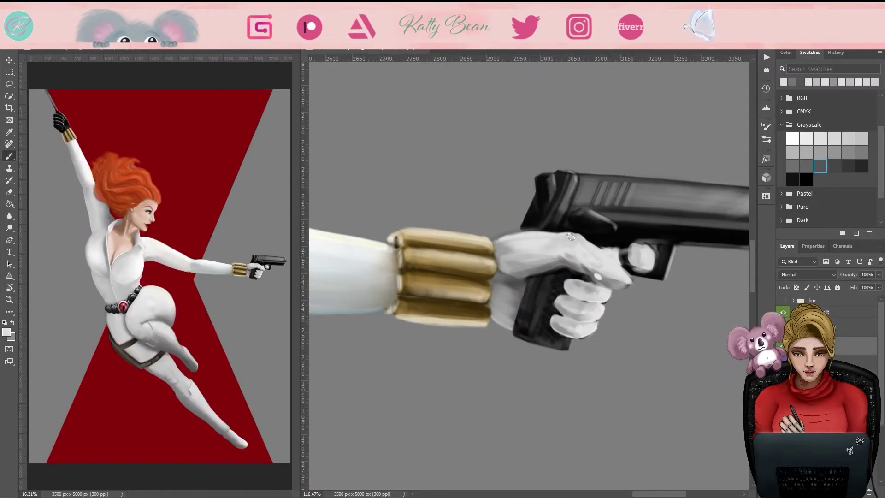
Step: Undo the last two strokes, clean up the gun hand's finger edges, and shade its knuckles and wrist in grey
left_click_drag(564, 240, 584, 259)
key("ctrl+z")
key("ctrl+z")
key("e")
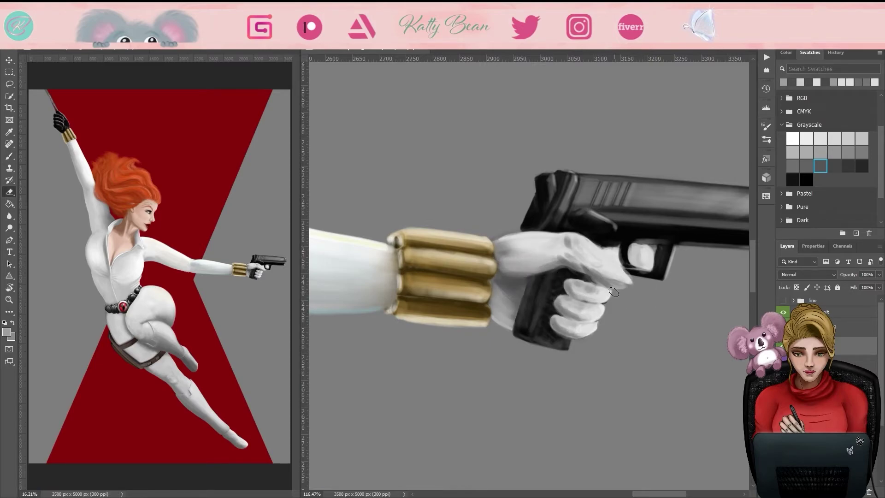
key("b")
left_click_drag(500, 242, 516, 262)
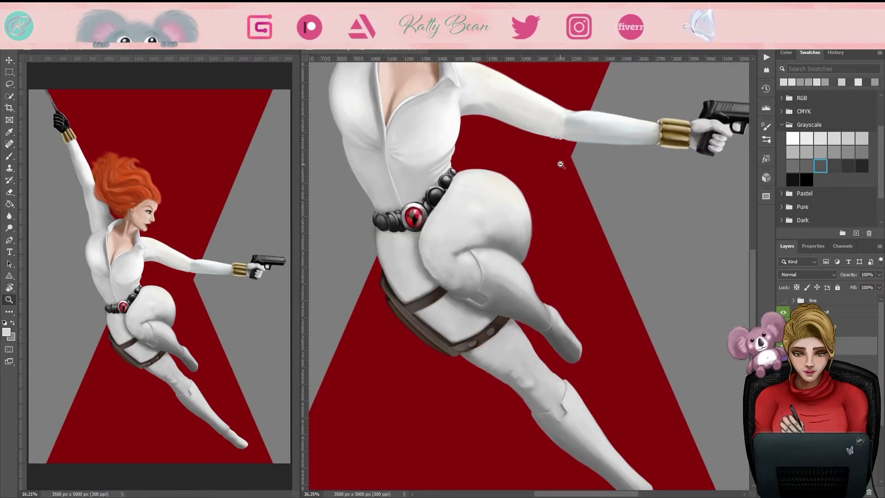
Step: Paint the fingers and outer edge of the raised hand's black glove in near-white
key("z")
scroll(466, 372, "up", 2)
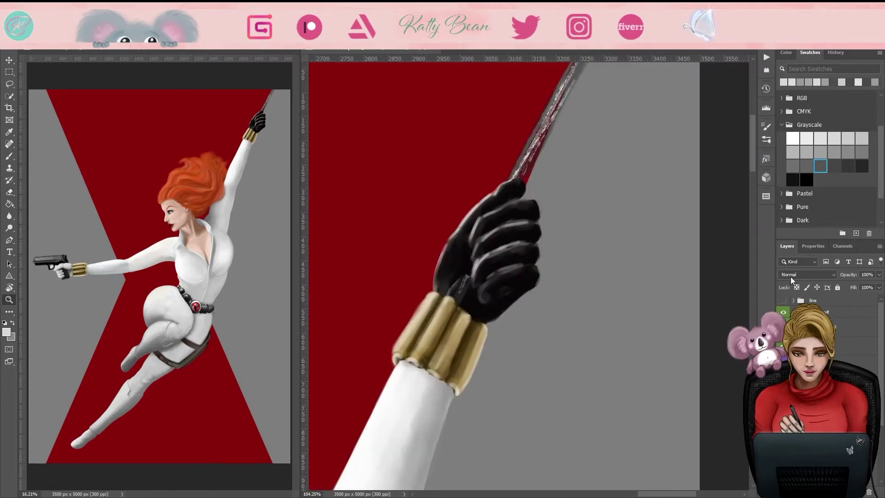
key("b")
left_click_drag(497, 190, 525, 184)
left_click_drag(468, 221, 530, 211)
left_click_drag(475, 244, 535, 236)
left_click_drag(480, 276, 530, 263)
left_click_drag(456, 217, 438, 276)
mouse_move(519, 191)
left_mouse_down()
mouse_move(462, 252)
mouse_move(535, 230)
left_mouse_up()
mouse_move(479, 249)
left_mouse_down()
mouse_move(530, 277)
mouse_move(480, 313)
left_mouse_up()
left_click_drag(506, 193, 447, 277)
left_click_drag(512, 226, 489, 308)
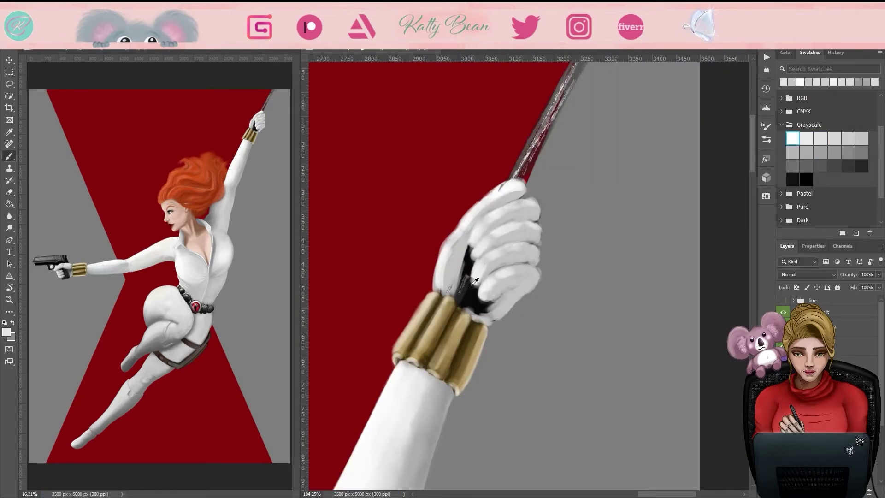
Step: Cover the remaining black on the raised glove's palm and blend soft grey between the fingers
left_click_drag(498, 244, 452, 309)
key("e")
mouse_move(530, 185)
left_mouse_down()
mouse_move(539, 272)
mouse_move(511, 309)
left_mouse_up()
key("b")
mouse_move(456, 277)
left_mouse_down()
mouse_move(503, 184)
mouse_move(507, 221)
left_mouse_up()
left_click_drag(480, 314, 512, 248)
left_click_drag(488, 314, 539, 202)
left_click(806, 153)
left_click_drag(452, 304, 491, 237)
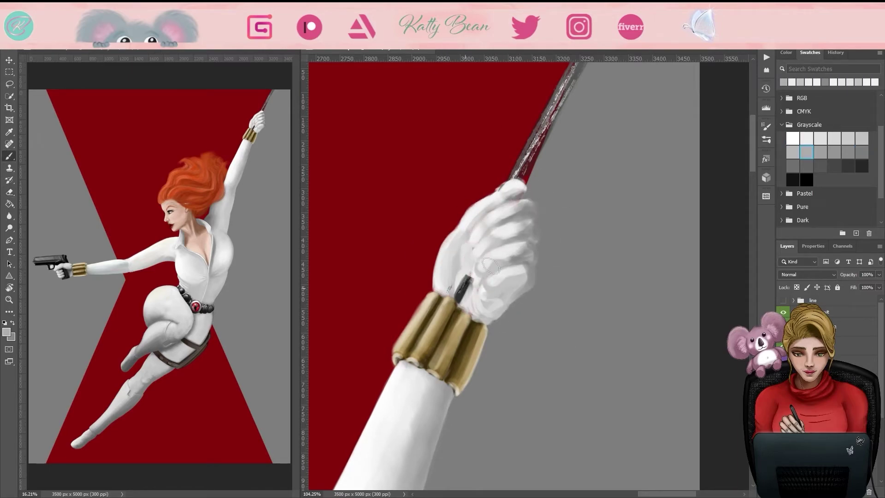
Step: Smooth the raised glove's palm and fingers with white and trim its outline at the top
left_click_drag(464, 289, 454, 250)
left_click(454, 251, "alt")
key("e")
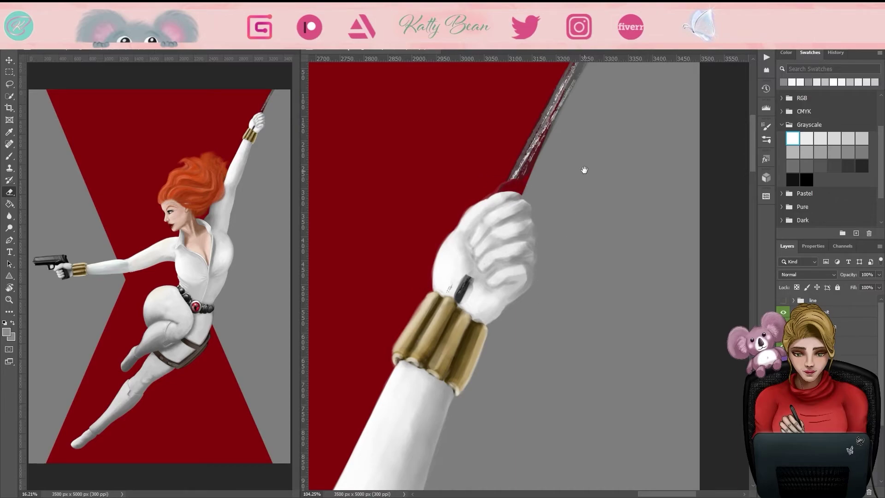
Step: Repaint the raised wrist's gold bracelet with lighter gold highlights and dark brown grooves between its segments
left_click_drag(573, 221, 587, 238)
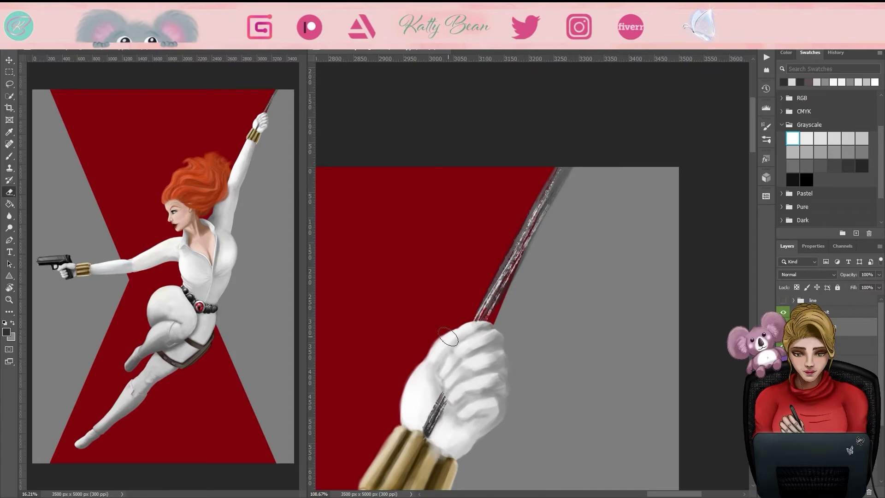
key("b")
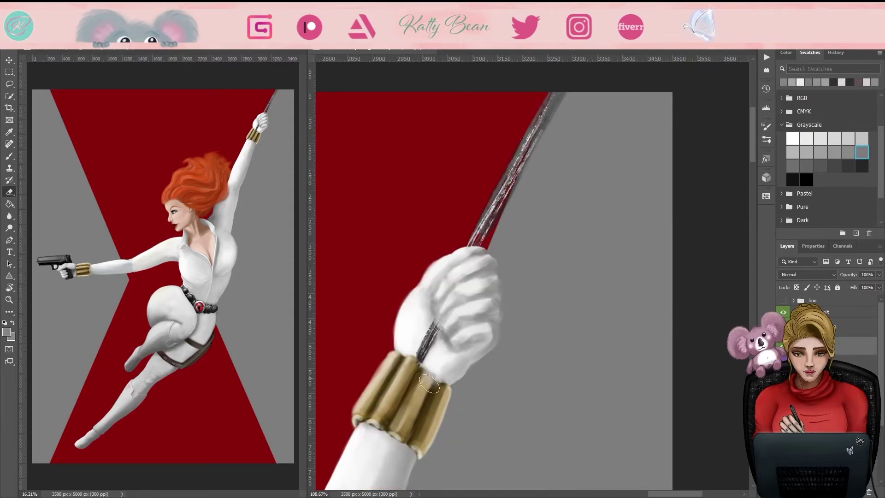
left_click(458, 266, "alt")
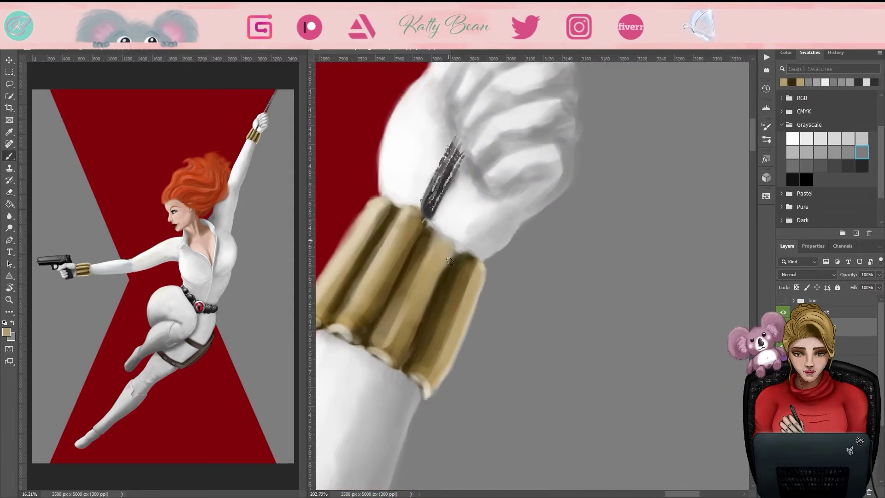
left_click_drag(449, 261, 405, 341)
left_click_drag(415, 212, 371, 304)
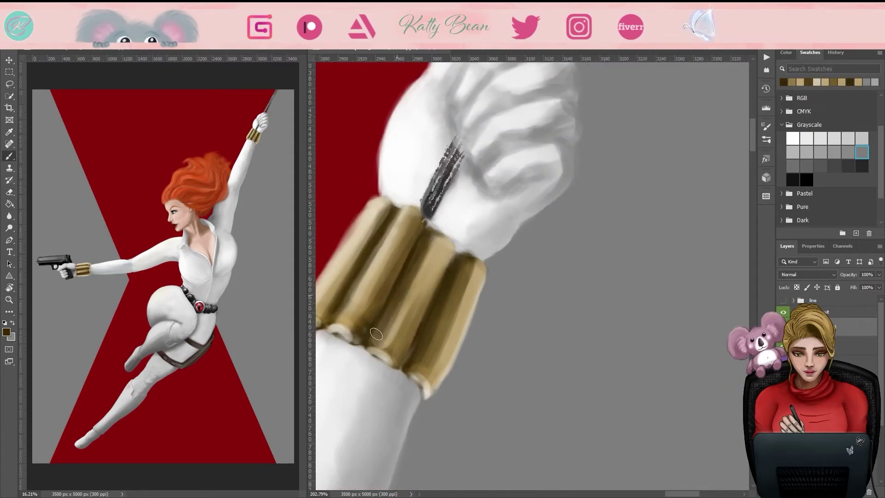
left_click_drag(443, 253, 368, 357)
left_click(414, 276, "alt")
left_click_drag(480, 263, 416, 236)
left_click_drag(323, 347, 439, 301)
left_click(476, 282, "alt")
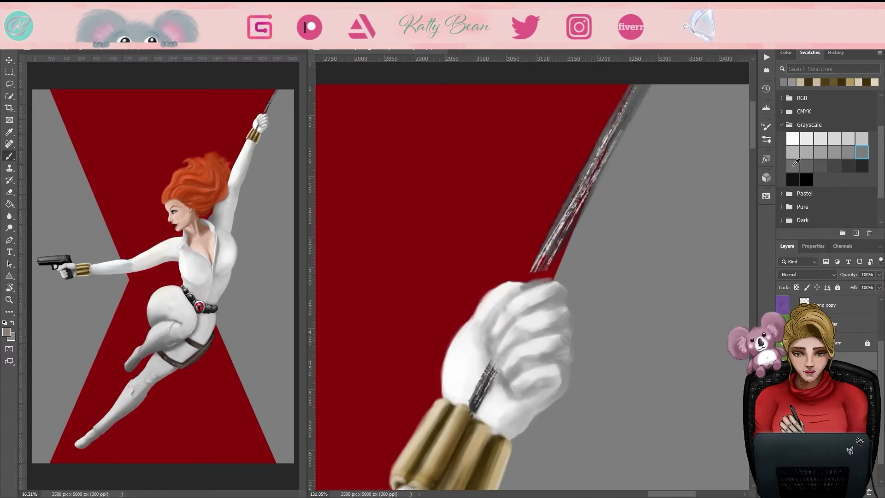
Step: Define the raised glove's upper edge and knuckles in white and grey, and trim the finger edges
left_click(807, 166)
left_click_drag(493, 278, 530, 276)
mouse_move(499, 354)
left_mouse_down()
mouse_move(530, 281)
mouse_move(542, 319)
mouse_move(558, 295)
left_mouse_up()
key("e")
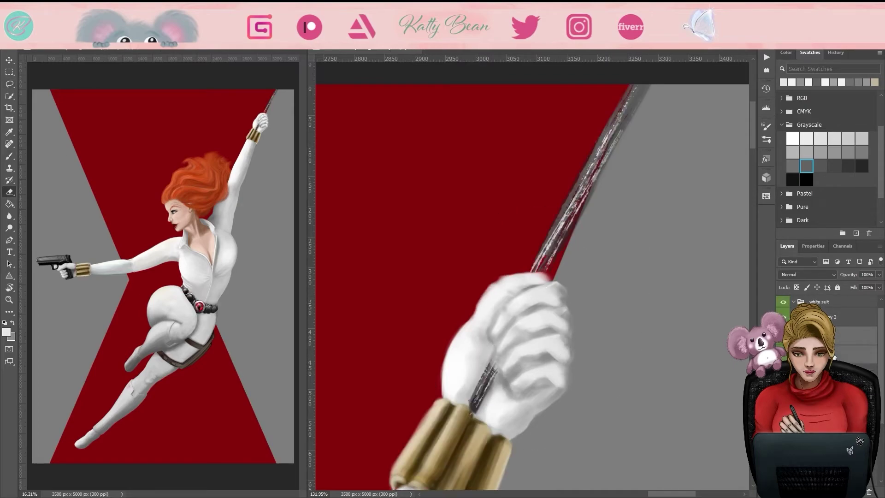
key("l")
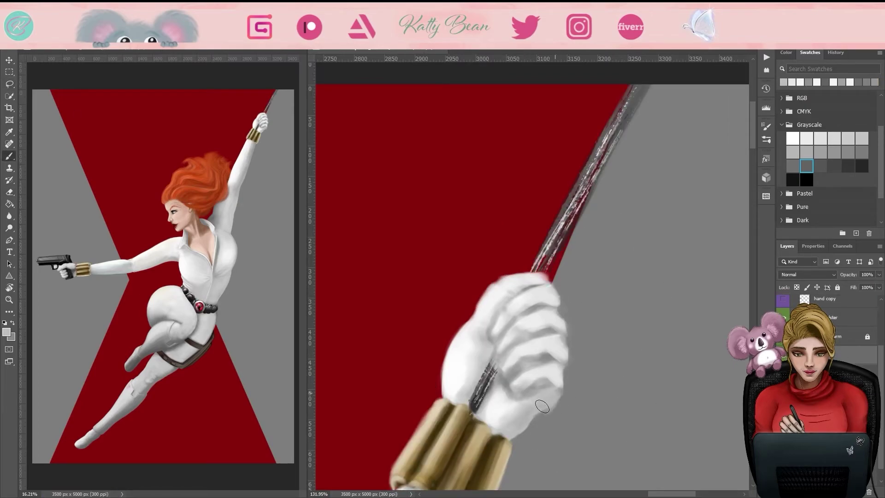
key("l")
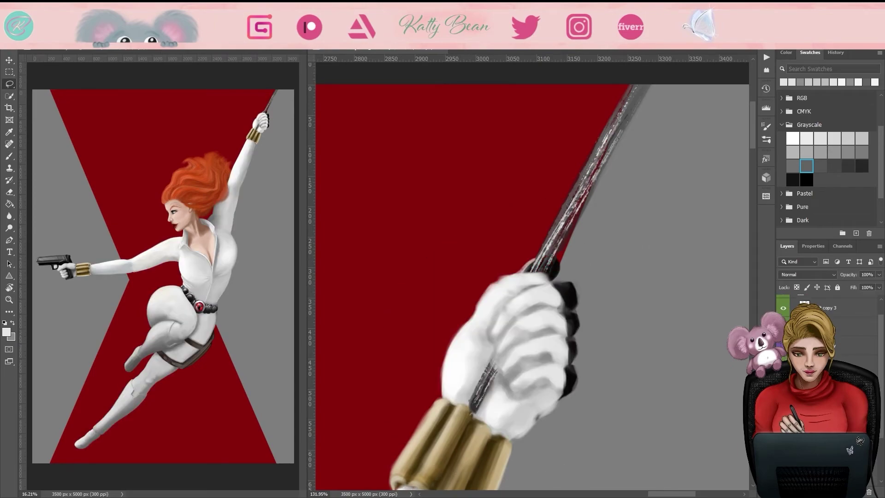
Step: Erase the white fingers of the raised glove and extend white along the thumb side beneath the rope
left_click_drag(553, 295, 540, 405)
key("b")
mouse_move(530, 272)
left_mouse_down()
mouse_move(457, 378)
mouse_move(507, 300)
mouse_move(484, 338)
left_mouse_up()
key("e")
left_click_drag(553, 286, 489, 396)
left_click_drag(460, 322, 428, 368)
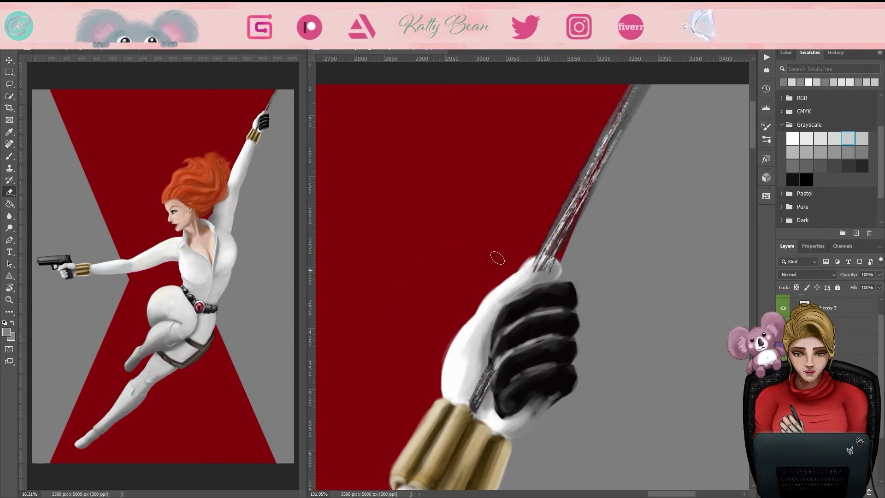
Step: Repaint the raised glove's black fingers in white with light grey shading between them
left_click_drag(541, 293, 529, 368)
mouse_move(507, 295)
left_mouse_down()
mouse_move(553, 406)
mouse_move(566, 387)
mouse_move(488, 350)
left_mouse_up()
left_click_drag(530, 286, 544, 405)
mouse_move(572, 290)
left_mouse_down()
mouse_move(507, 378)
mouse_move(507, 396)
mouse_move(498, 387)
left_mouse_up()
scroll(599, 212, "down", 2)
left_click_drag(573, 323, 550, 357)
scroll(528, 277, "down", 3)
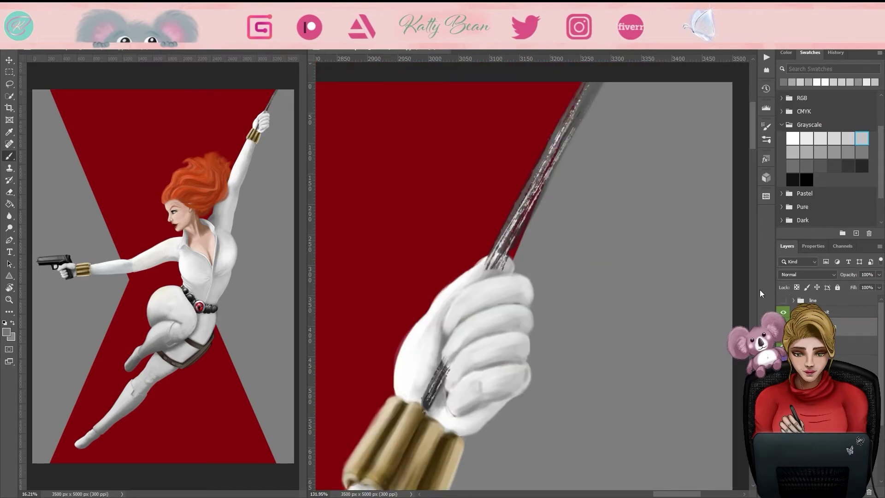
Step: Flip the whole canvas horizontally and select the outline of the white suit
key("ctrl+t")
key("Escape")
key("z")
scroll(529, 355, "down", 5)
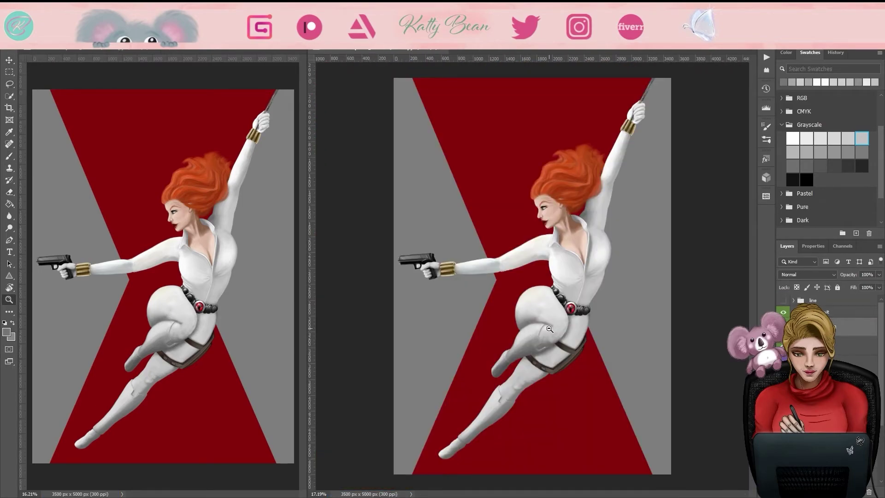
key("ctrl+shift+h")
scroll(567, 396, "up", 5)
key("g")
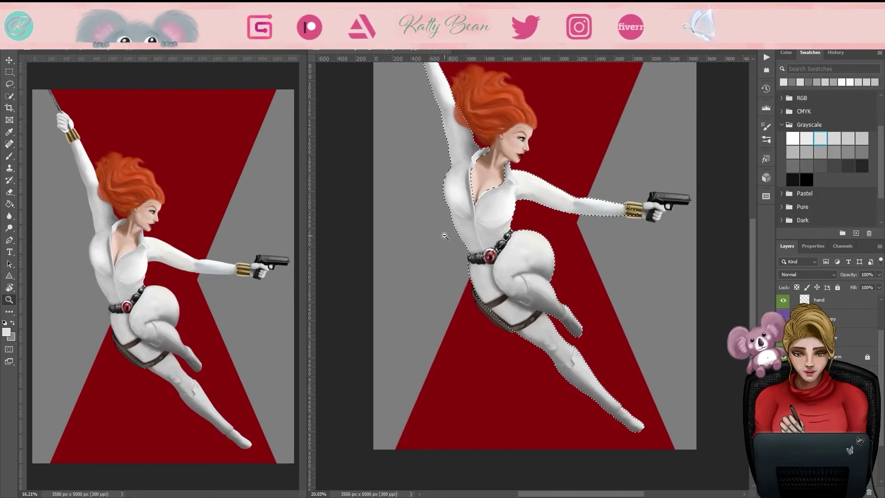
Step: Touch up the white suit's boots and outstretched forearm with light greys
scroll(490, 255, "up", 5)
key("b")
scroll(530, 277, "down", 2)
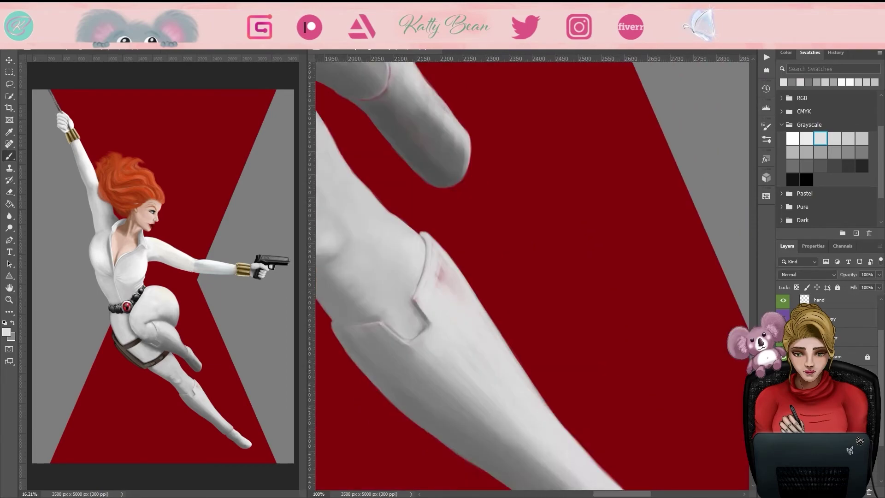
scroll(490, 253, "up", 10)
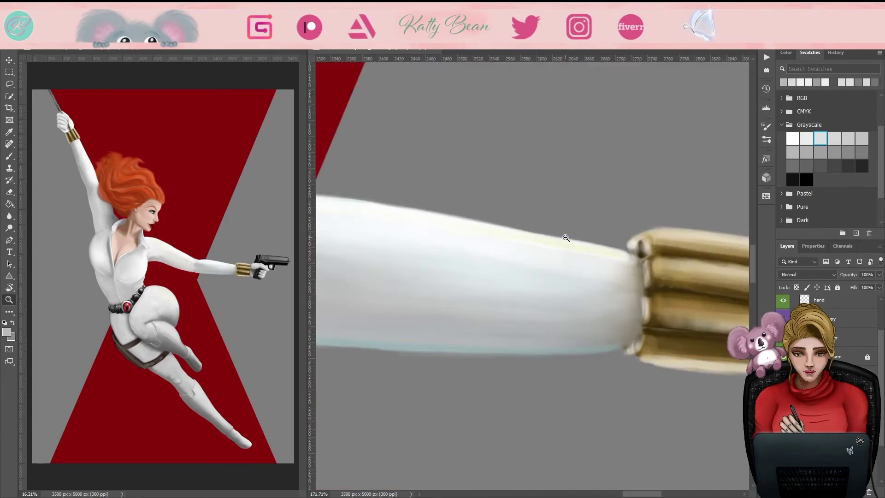
scroll(549, 204, "down", 4)
scroll(468, 239, "up", 3)
scroll(530, 276, "down", 5)
scroll(597, 247, "up", 4)
scroll(508, 199, "down", 2)
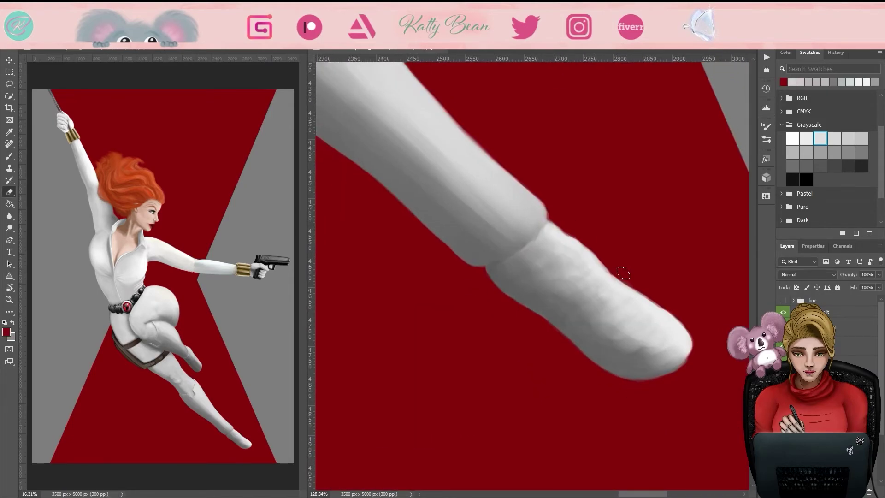
Step: Erase stray paint along the outlines of the white boot and the raised thigh
scroll(584, 239, "up", 6)
scroll(490, 306, "up", 4)
scroll(558, 229, "down", 5)
key("e")
scroll(547, 235, "up", 3)
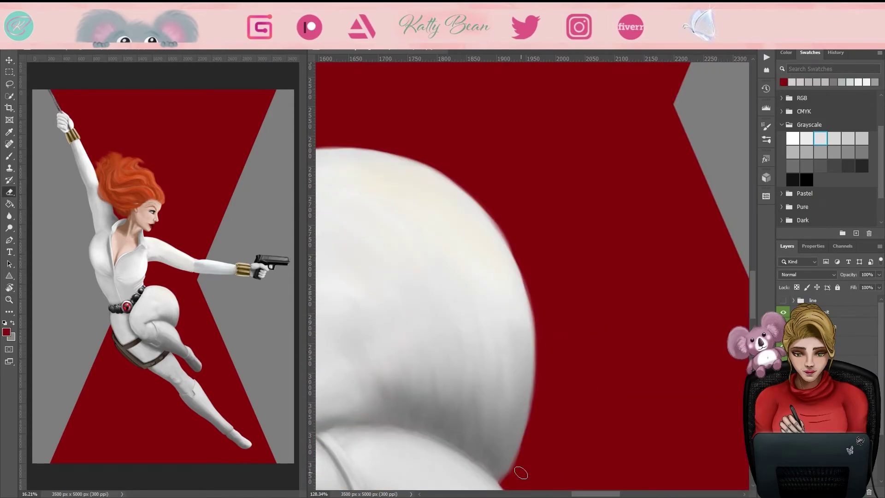
scroll(547, 235, "up", 4)
scroll(547, 235, "down", 4)
scroll(547, 235, "down", 5)
Step: Show the suit version split into black and white halves and give it a Curves adjustment layer
key("z")
key("x")
scroll(534, 267, "down", 1)
key("m")
left_click(783, 316)
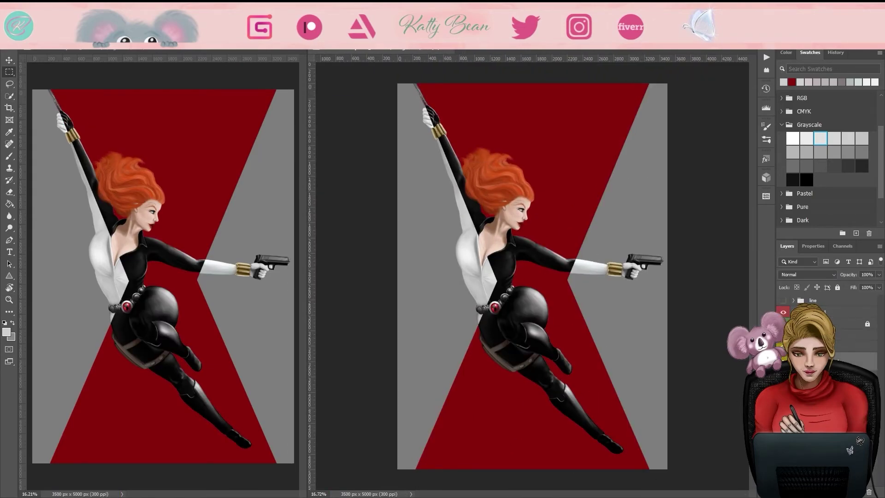
left_click(835, 275)
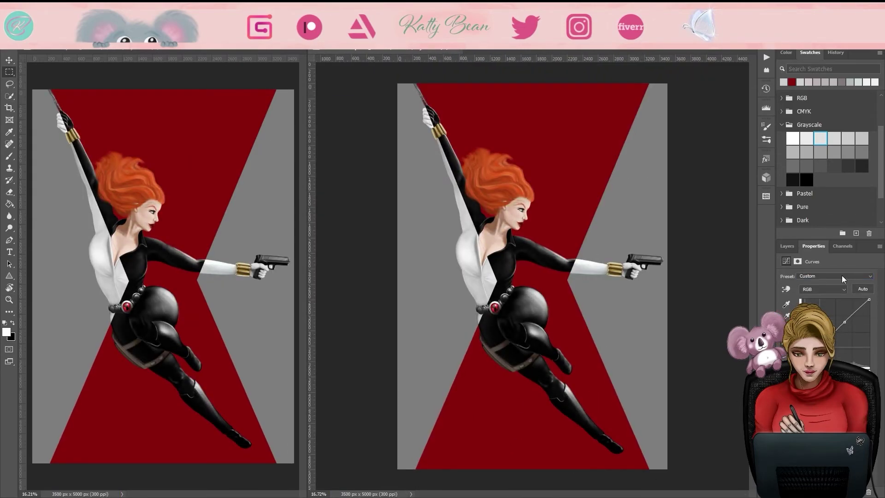
left_click(786, 246)
Step: Clean up the seam between the black and white suit halves across the collar and chest
key("b")
key("x")
scroll(561, 197, "up", 5)
key("l")
key("x")
left_click_drag(394, 162, 470, 159)
scroll(438, 245, "up", 3)
key("e")
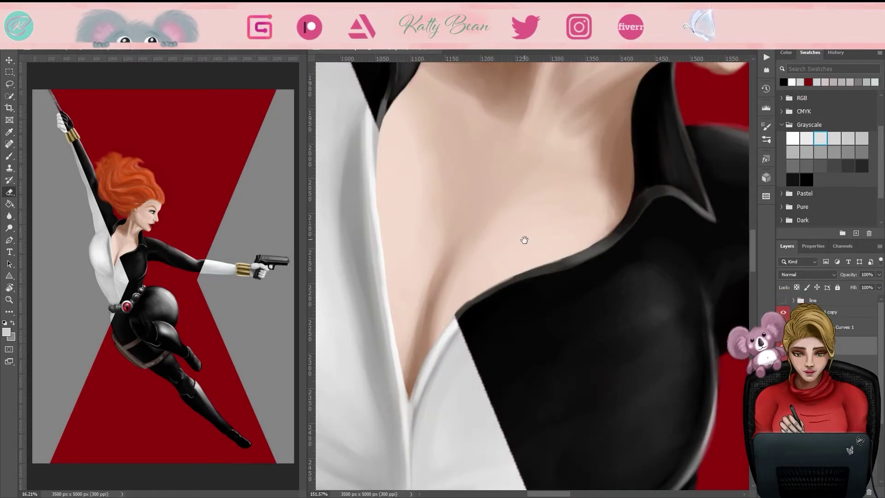
scroll(626, 198, "up", 1)
key("b")
scroll(581, 264, "down", 5)
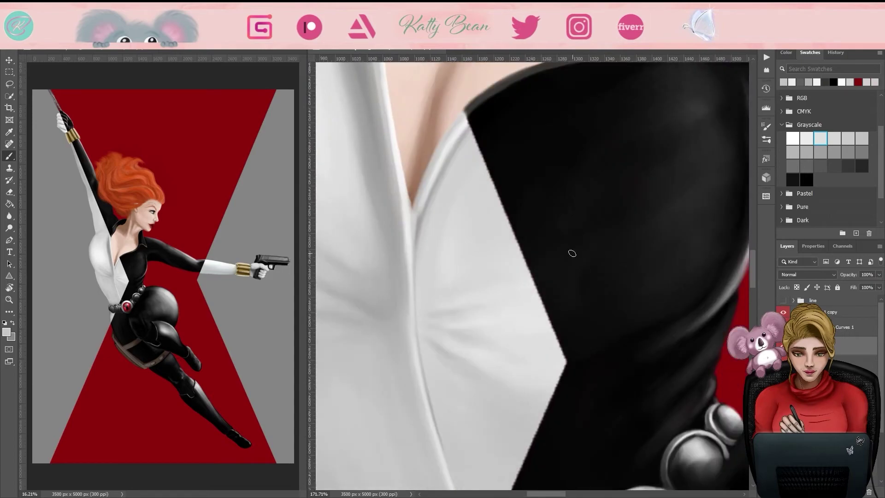
scroll(467, 124, "down", 10)
Step: Refine the black-and-white boundary along the outstretched forearm, raised glove and raised arm with the Eraser
key("m")
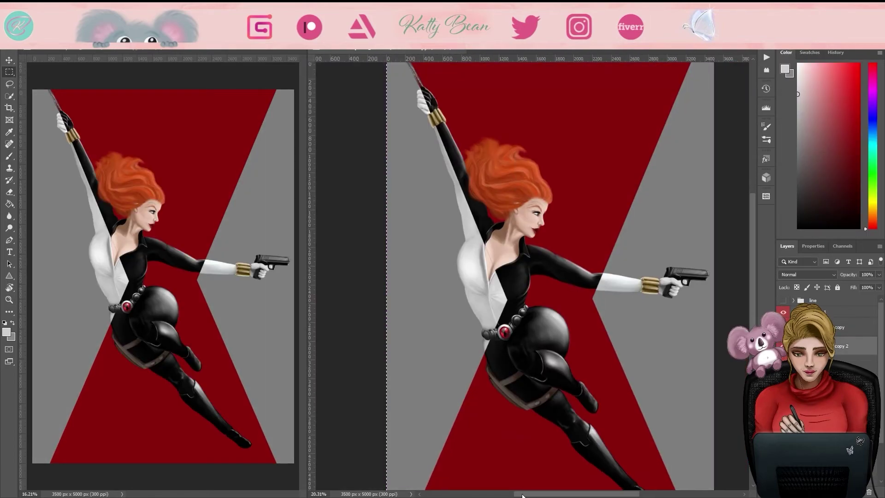
key("e")
scroll(599, 281, "up", 20)
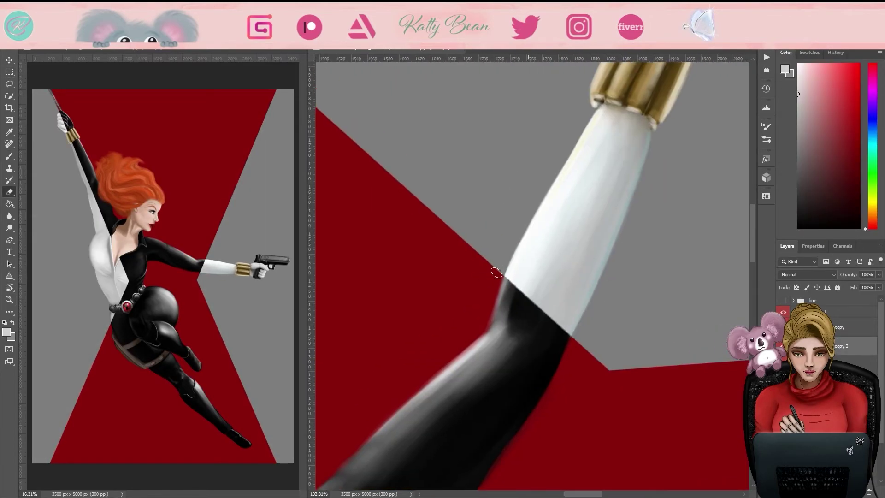
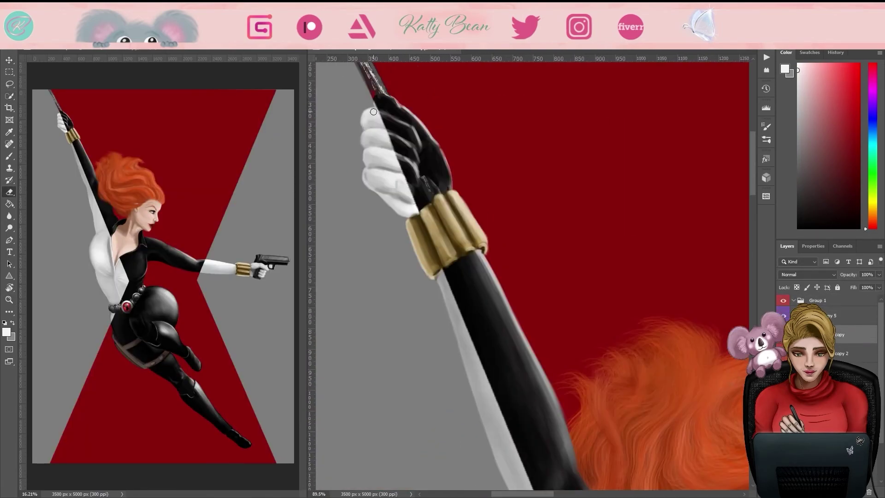
left_click_drag(510, 417, 506, 408)
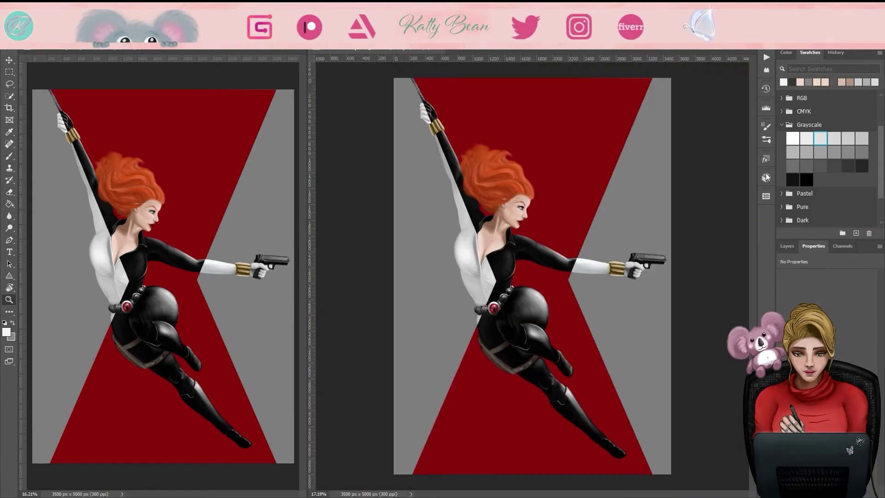
Step: Select the grey background sides and build a reversed split suit, black over grey and white over red
left_click(766, 177)
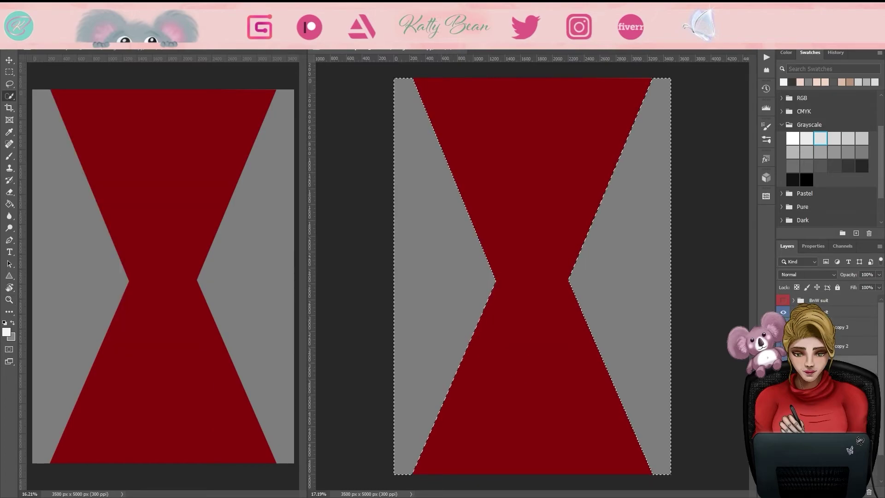
left_click_drag(394, 78, 504, 432)
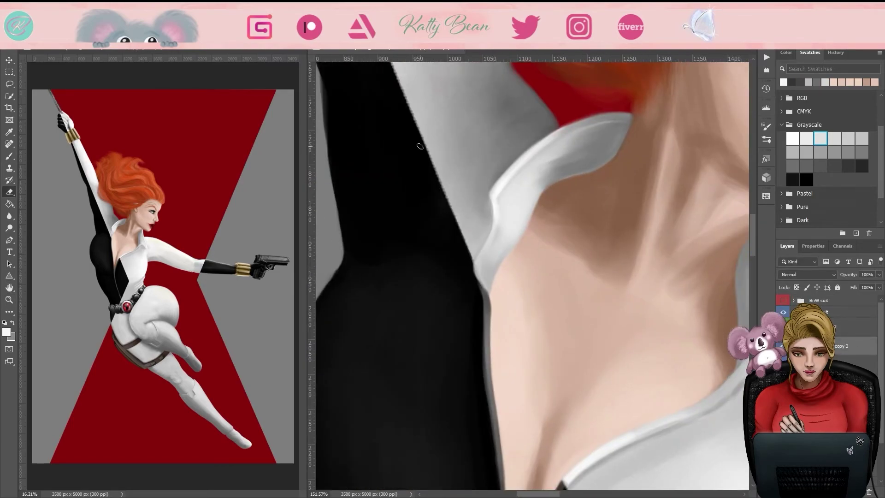
scroll(420, 147, "up", 15)
scroll(391, 162, "left", 6)
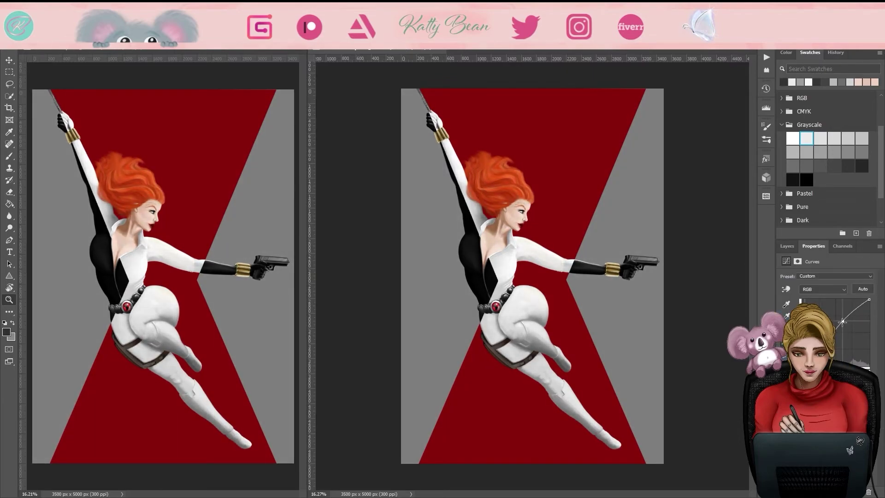
Step: Add a Curves adjustment layer with a black mask to the BnW suit group and reveal it over the face and hair
left_click(786, 246)
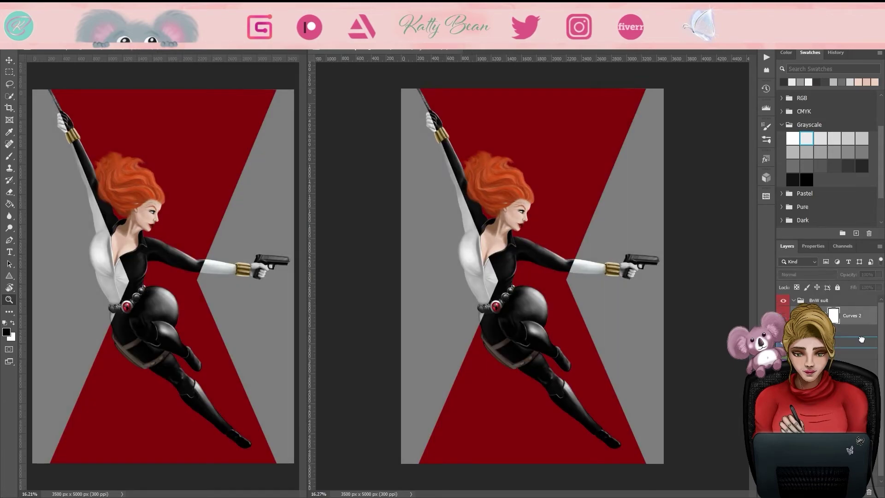
key("ctrl+u")
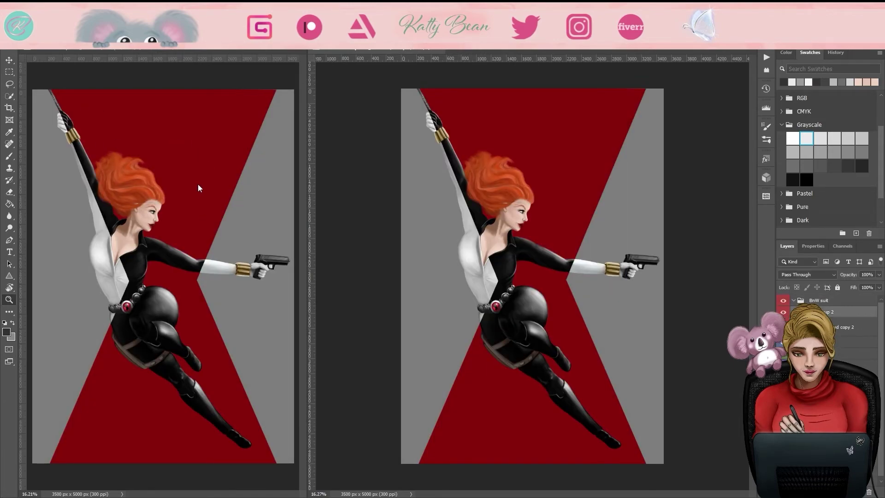
key("ctrl+m")
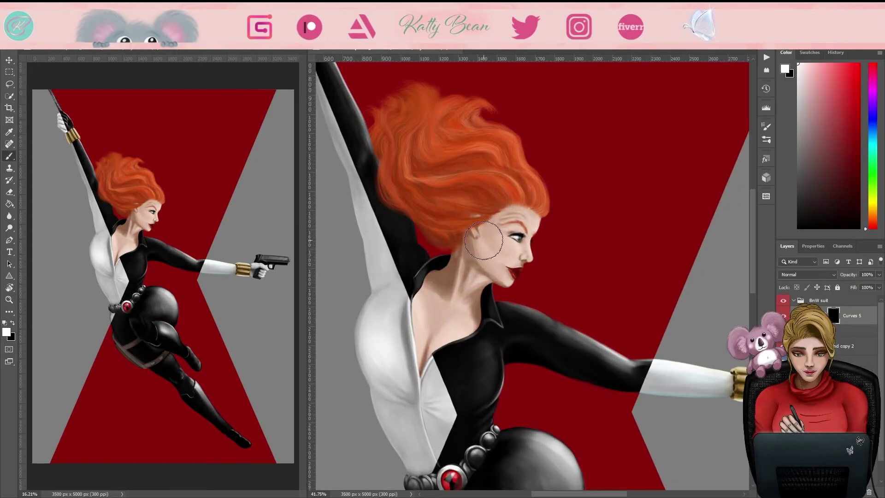
left_click_drag(484, 241, 445, 144)
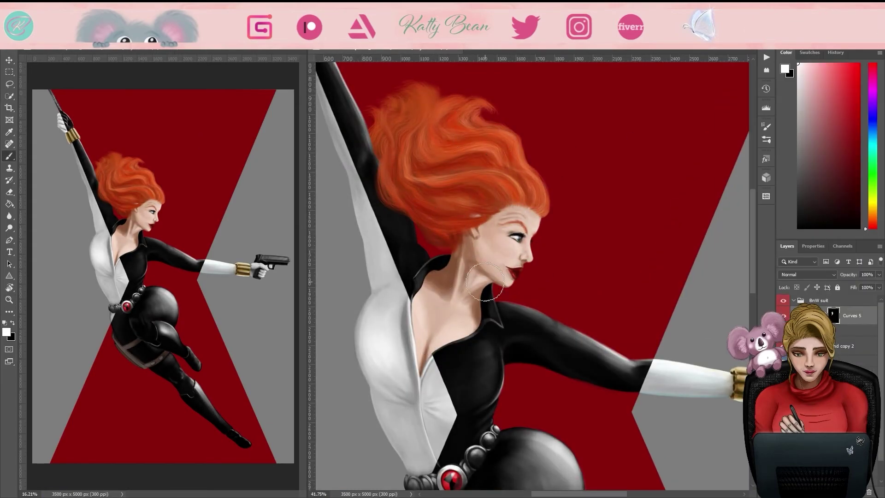
Step: Collapse and hide the BnW suit group to display the reversed split suit
key("z")
left_click(554, 306, "alt")
left_click(794, 300)
left_click(783, 300)
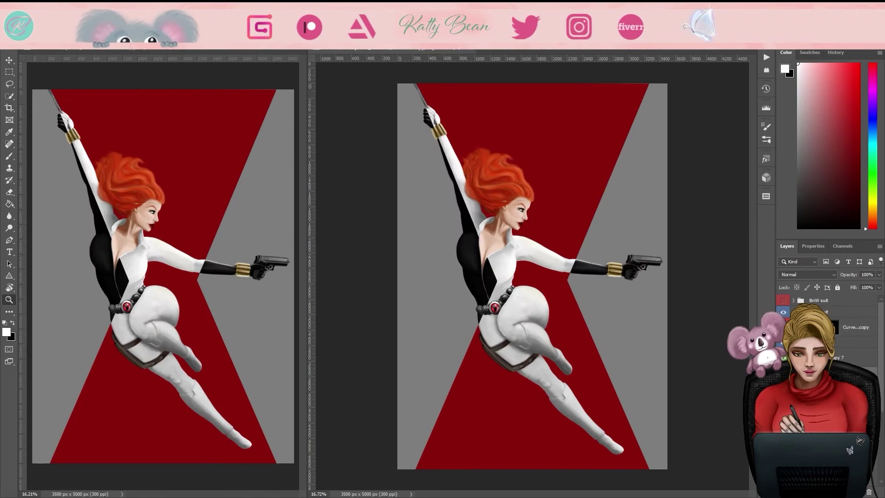
Step: Display the all-white suit version and recolour its brown holster straps dark grey
key("b")
key("d")
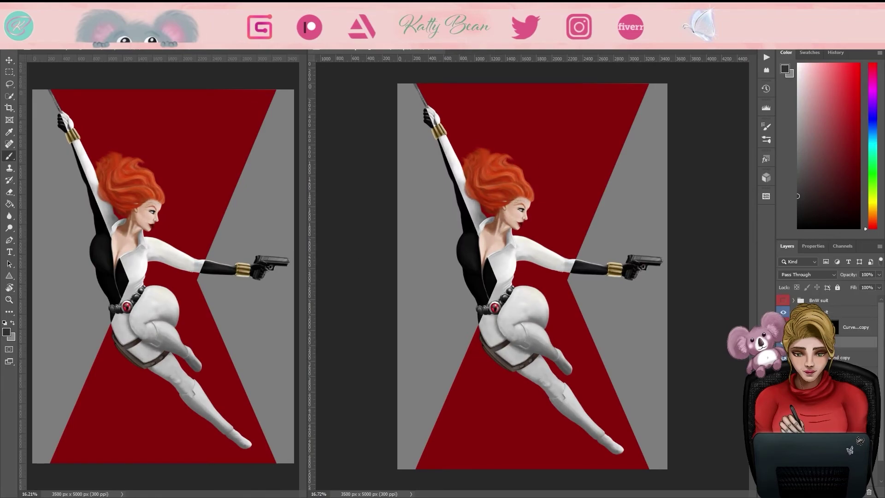
left_click(783, 301)
left_click(783, 300)
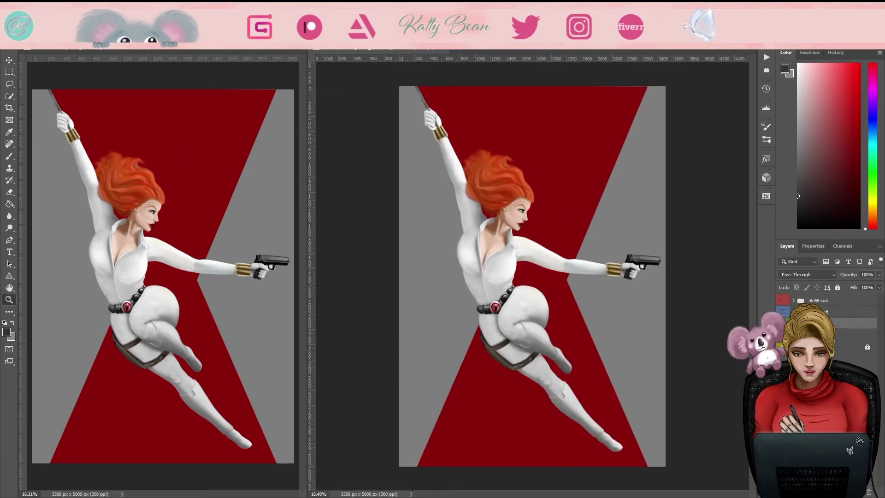
key("l")
scroll(530, 277, "down", 3)
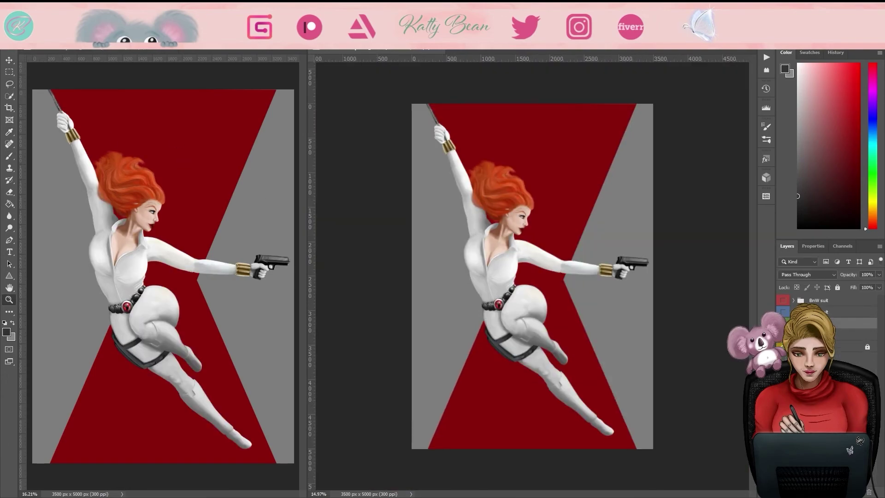
Step: Compare the suit versions by toggling their layer groups and display the all-black suit over the hourglass background
left_click(783, 312)
scroll(530, 277, "up", 3)
scroll(300, 219, "down", 3)
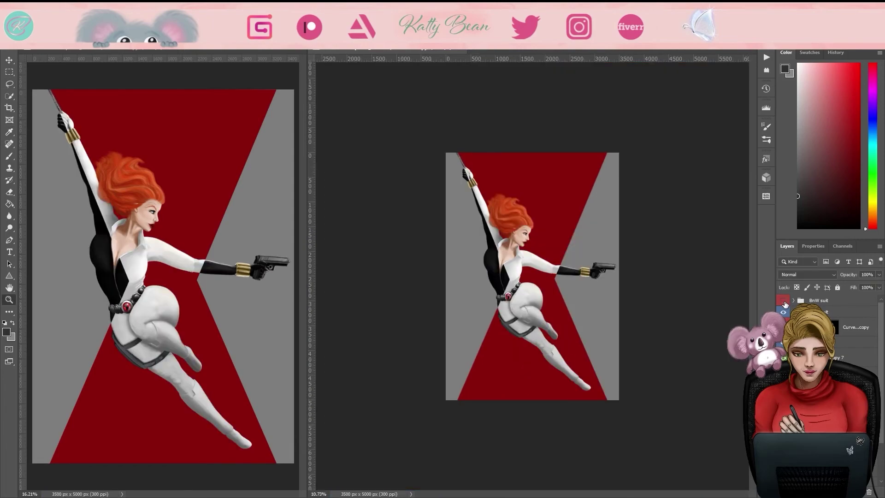
key("ctrl+z")
key("ctrl+shift+z")
key("ctrl+z")
key("b")
key("x")
scroll(524, 190, "up", 3)
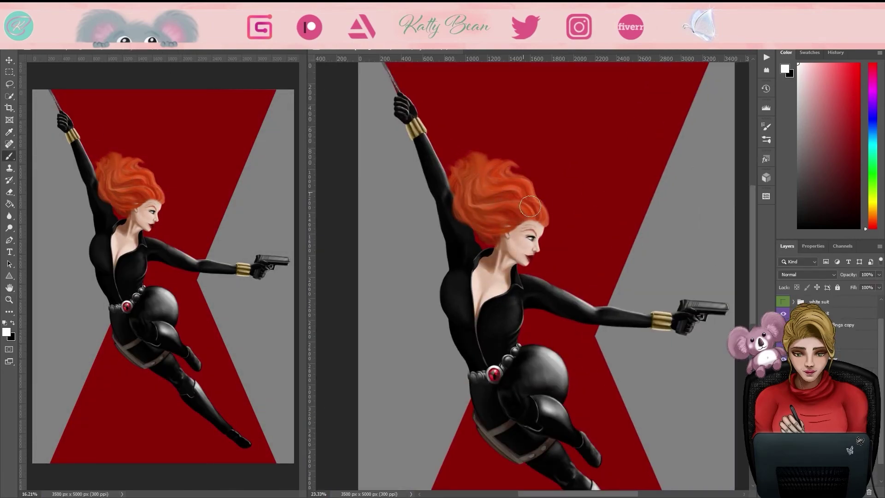
Step: Block in a rough dark city skyline along the bottom edge of the canvas, with taller buildings at both sides
scroll(490, 178, "down", 2)
key("ctrl+v")
key("ctrl+t")
key("Return")
key("ctrl+j")
key("z")
scroll(532, 276, "down", 1)
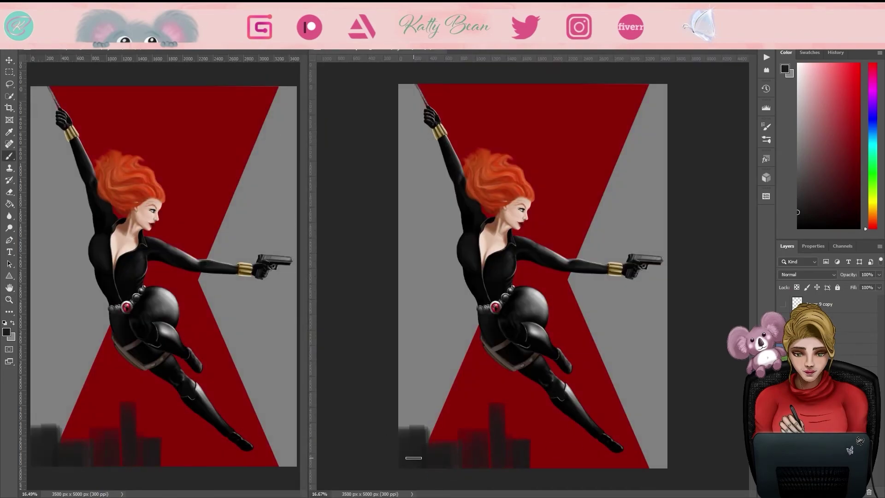
mouse_move(413, 457)
left_mouse_down()
mouse_move(650, 445)
mouse_move(405, 424)
left_mouse_up()
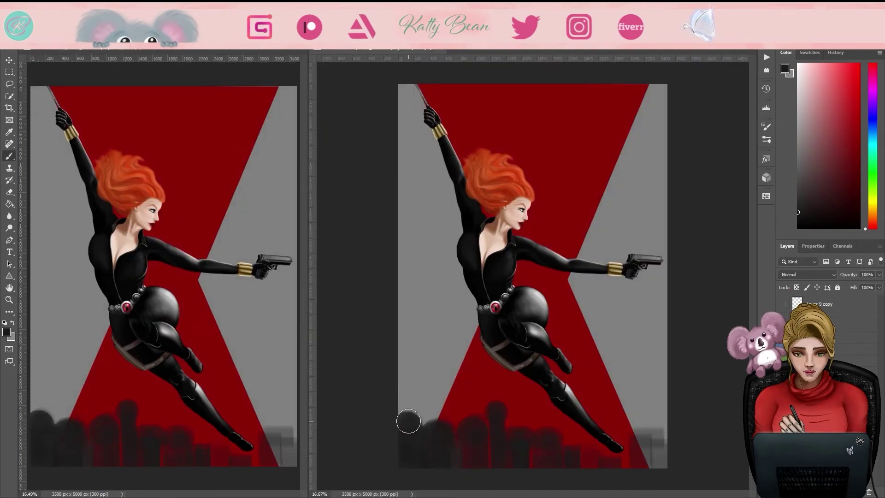
left_click_drag(641, 437, 652, 415)
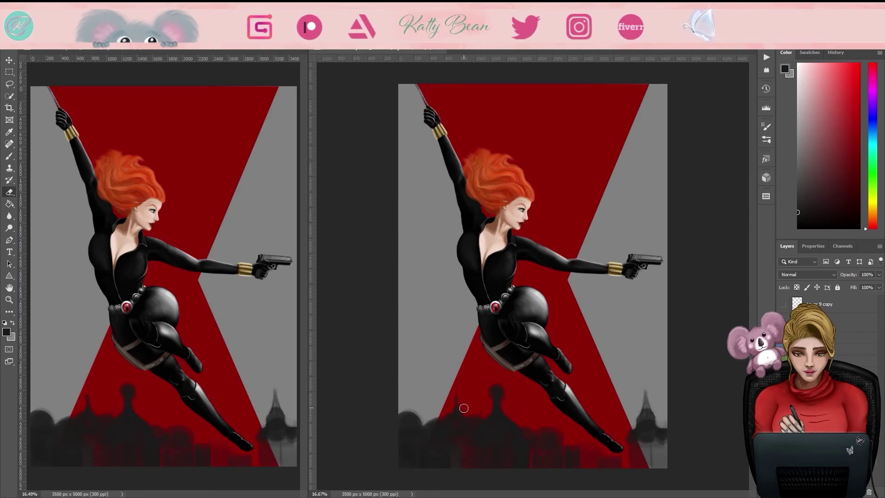
Step: Refine the rough skyline into clean dark tower silhouettes with onion domes and spires, and clear the surrounding rough blocks
key("b")
scroll(460, 400, "up", 3)
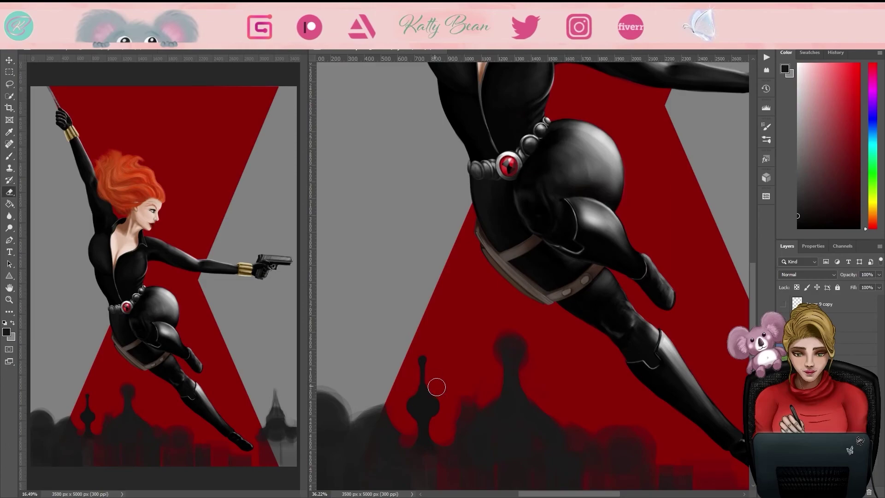
scroll(430, 408, "down", 3)
key("e")
left_click_drag(477, 409, 498, 417)
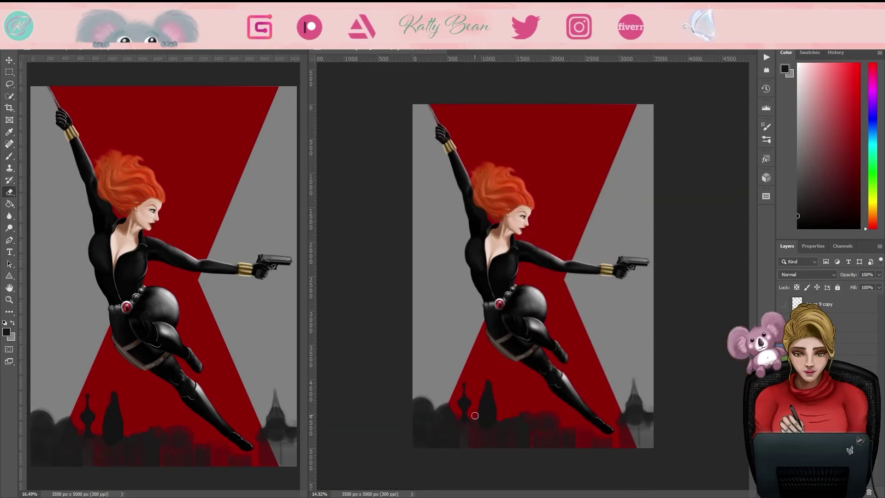
scroll(479, 392, "up", 4)
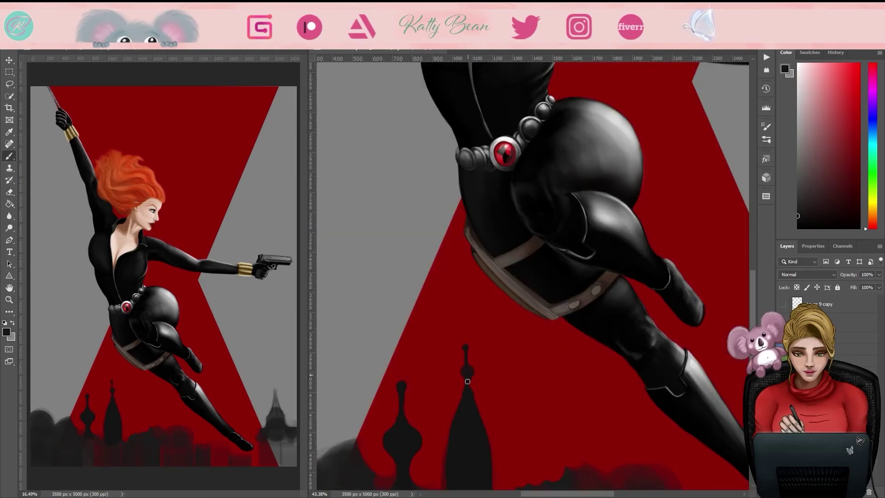
scroll(468, 378, "down", 3)
key("ctrl+z")
key("ctrl+shift+z")
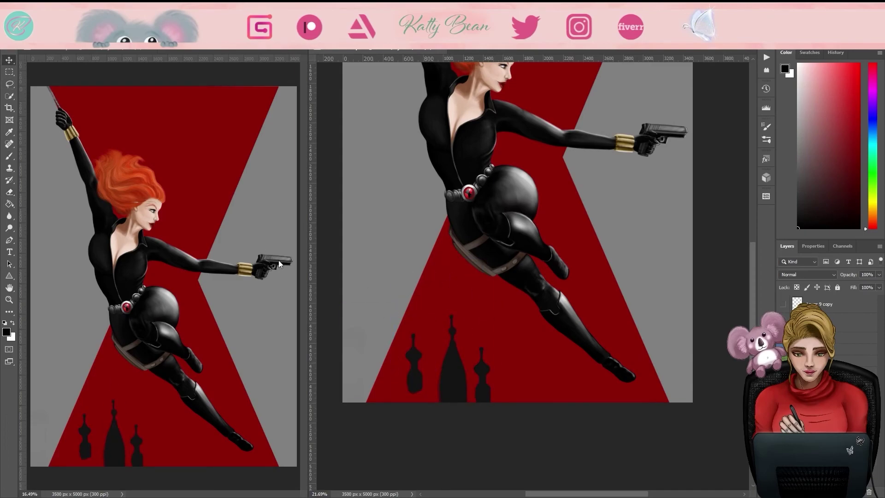
Step: Clean up the bases of the three towers and add a low building silhouette beside them
key("e")
scroll(459, 358, "up", 3)
key("e")
scroll(566, 407, "down", 3)
scroll(553, 391, "right", 2)
key("ctrl+shift+z")
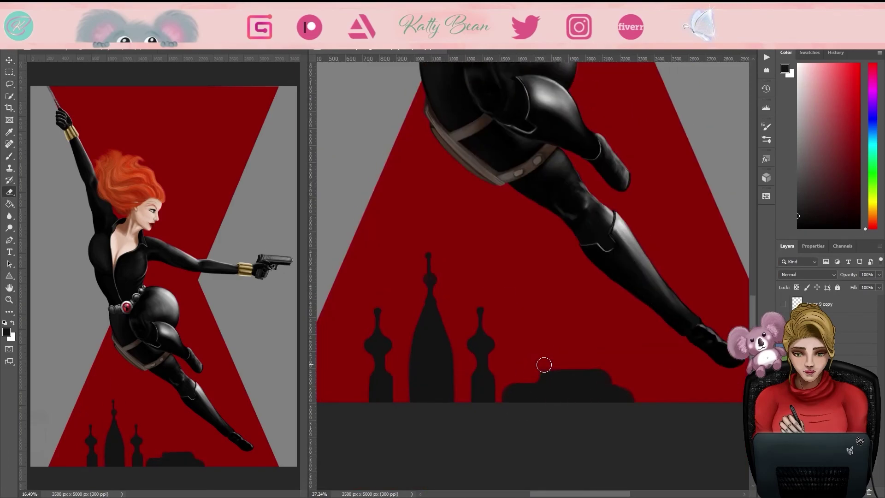
Step: Transform the skyline silhouette to a smaller size and paint a roofed tower at the lower-left edge of the red triangle
key("ctrl+shift+z")
key("ctrl+t")
scroll(425, 359, "up", 2)
key("Return")
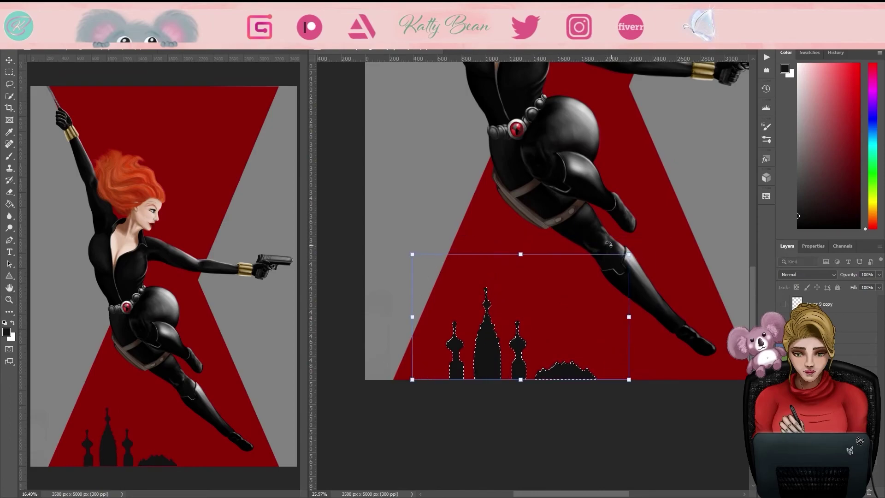
scroll(399, 311, "up", 3)
left_click_drag(399, 310, 418, 252)
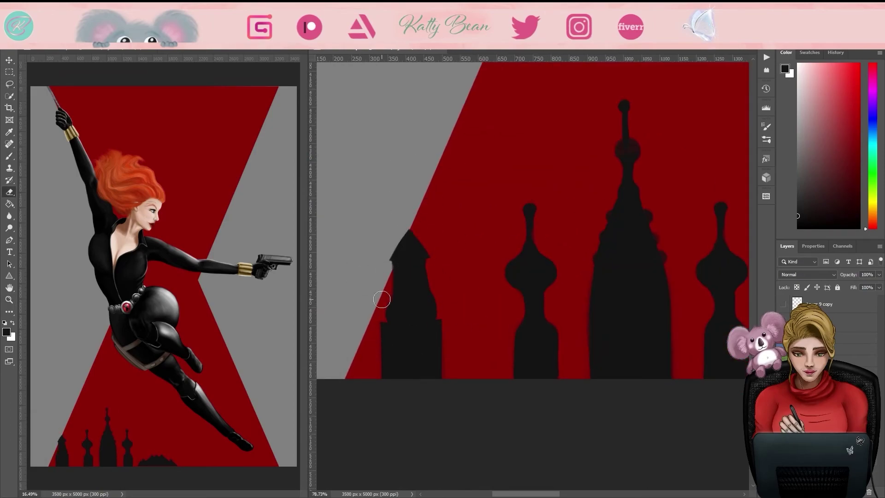
Step: Move the outermost left tower closer to the domed towers and reshape its top with a scalloped, rounded outline
key("ctrl+z")
key("m")
scroll(355, 245, "down", 3)
key("e")
scroll(561, 299, "up", 5)
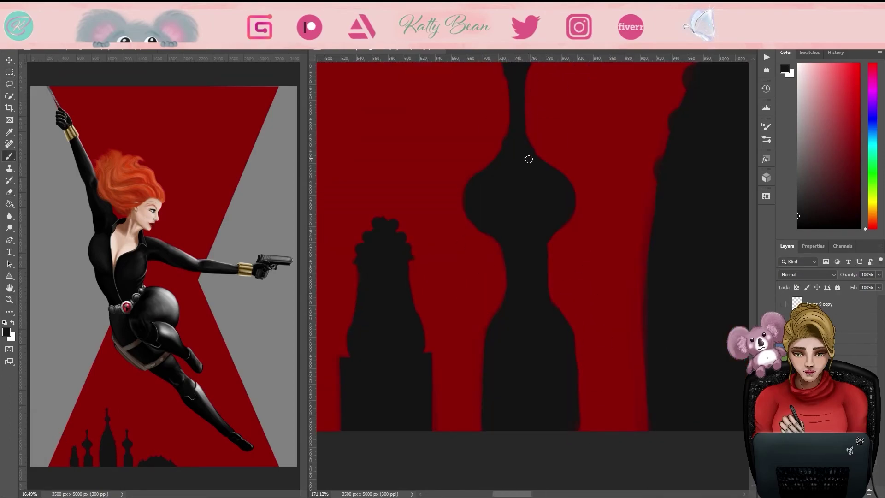
scroll(524, 138, "down", 3)
scroll(430, 385, "up", 3)
scroll(421, 351, "down", 10)
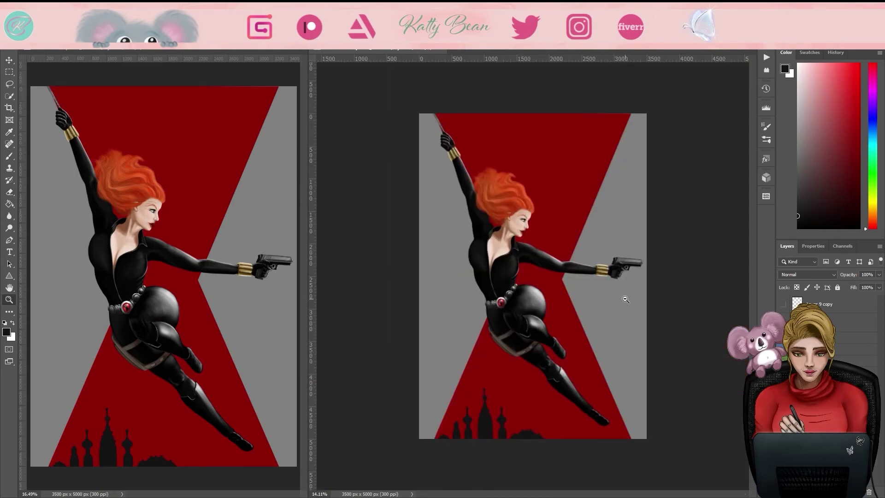
Step: Lower the skyline layer's fill to 95% and repaint the silhouettes in pure black
left_click(858, 288)
scroll(485, 427, "up", 7)
key("b")
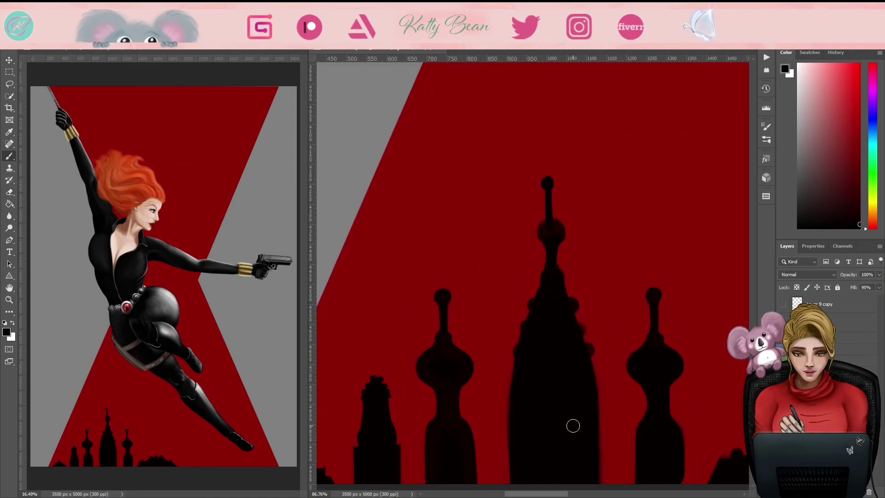
scroll(551, 226, "down", 6)
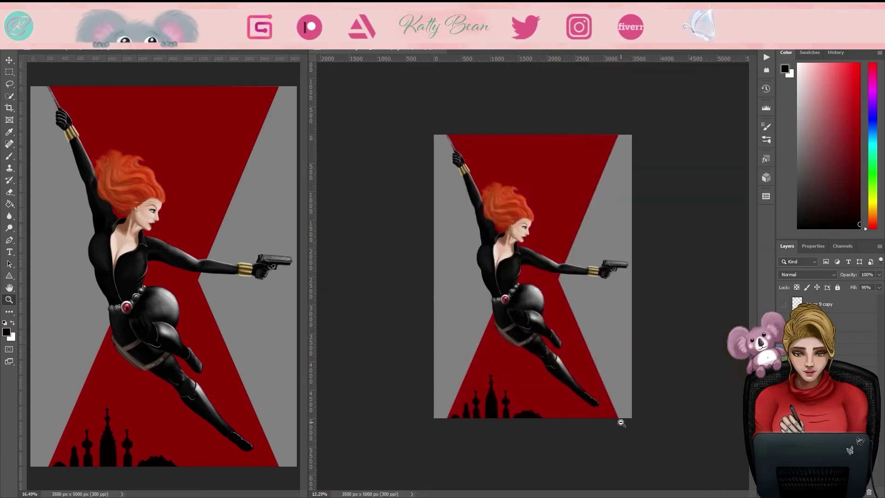
Step: Extend the skyline with more spired buildings, add the signature at its lower left, and display the white suit version
scroll(618, 419, "up", 3)
key("ctrl+t")
scroll(569, 451, "up", 4)
key("ctrl+d")
key("b")
scroll(647, 318, "down", 2)
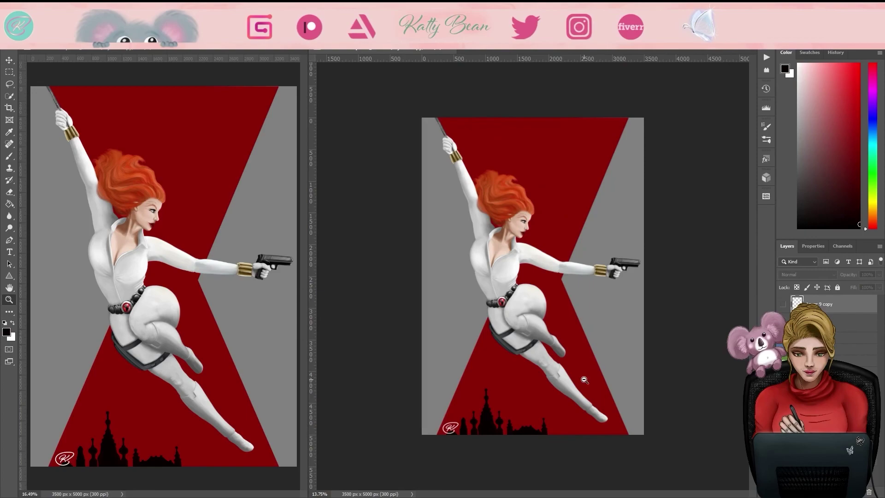
Step: Place the signature in the canvas's lower-right corner and give it a dark outline by layering its black and white copies
scroll(701, 434, "up", 2)
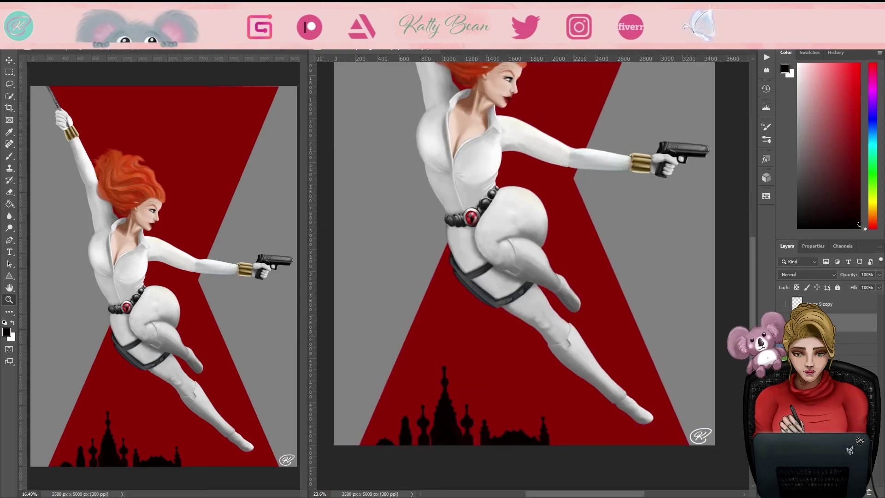
key("ctrl+z")
key("ctrl+shift+z")
key("ctrl+z")
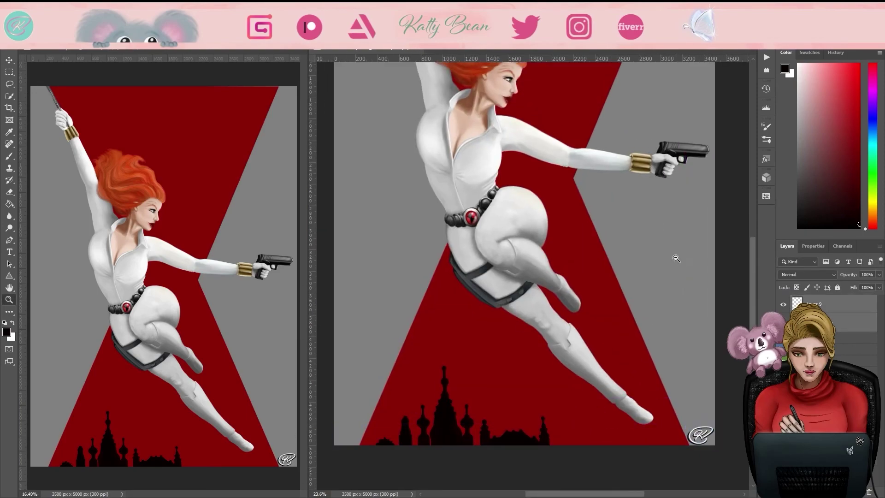
scroll(676, 258, "down", 2)
scroll(687, 297, "up", 4)
scroll(645, 276, "down", 2)
key("ctrl+shift+z")
left_click(836, 52)
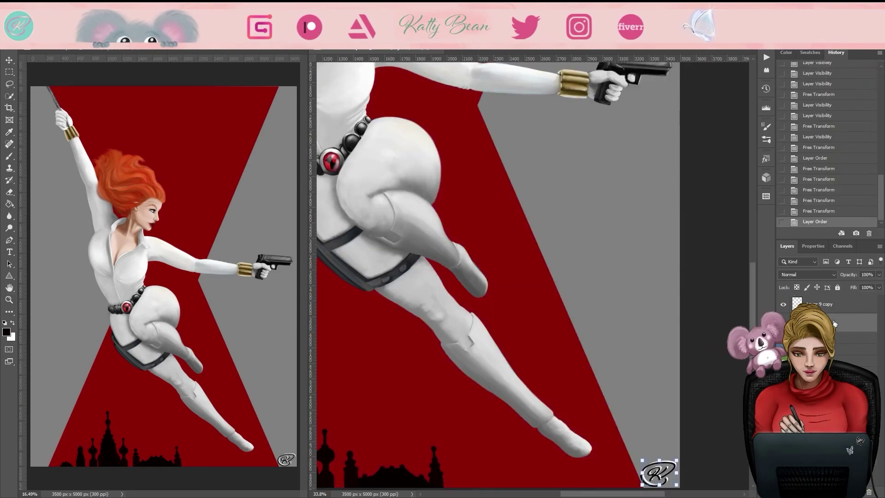
key("ctrl+minus")
key("ctrl+minus")
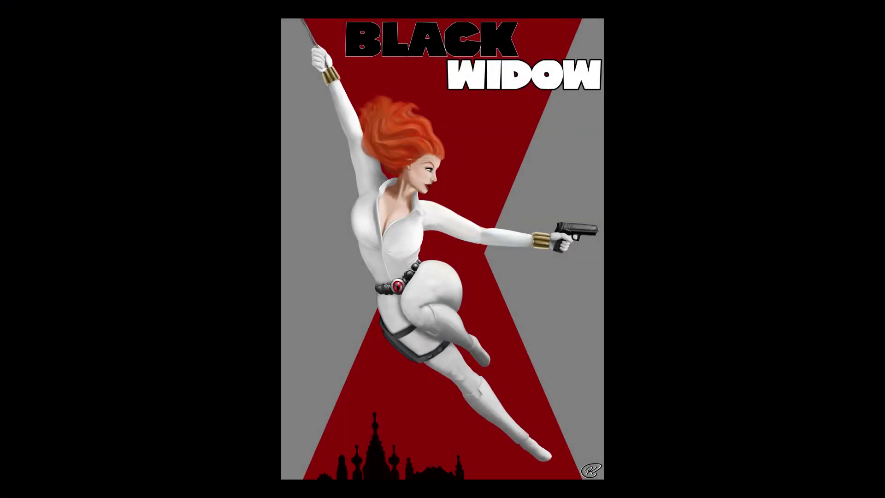